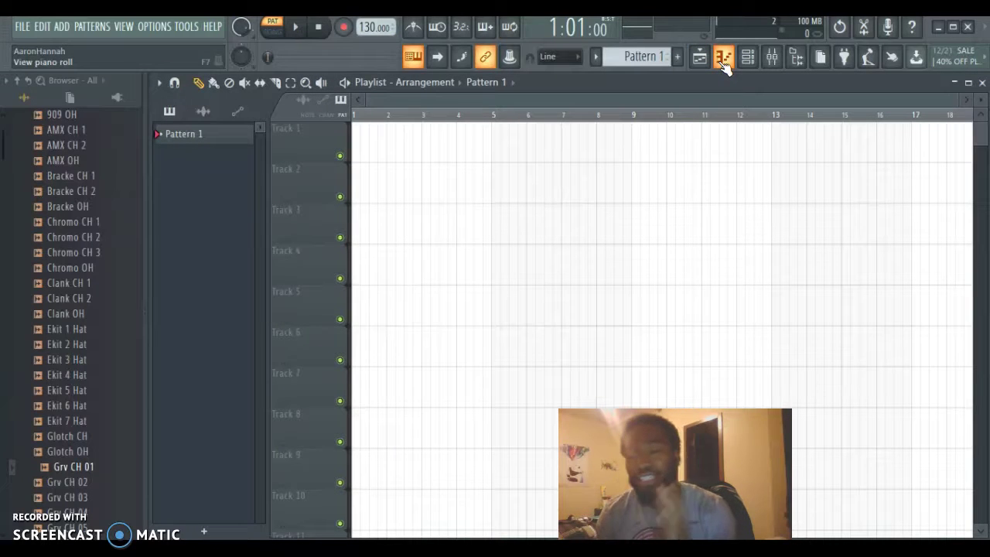
# Preview the Chromo CH 2 and Clank CH 1 hi-hat samples, and display the channel rack.
pyautogui.click(746, 60)
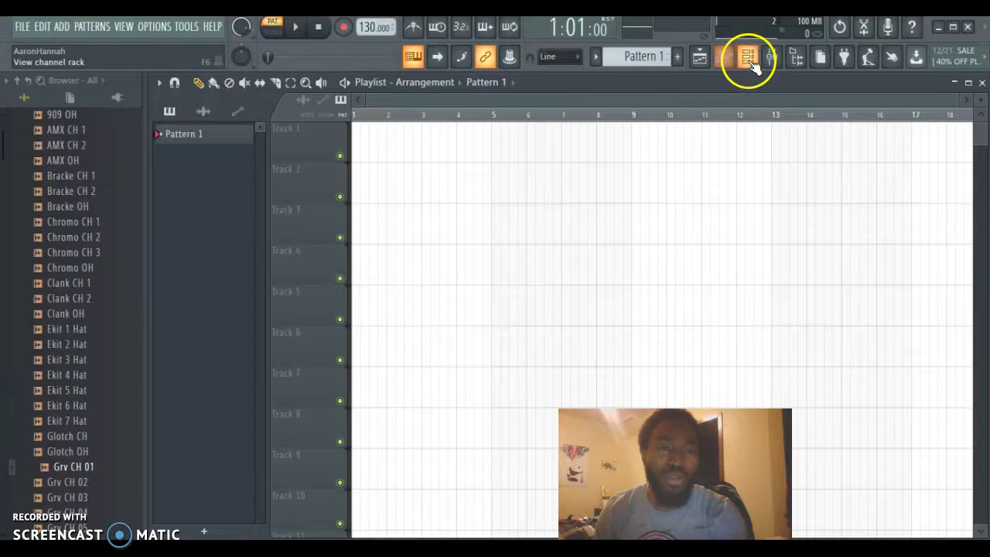
pyautogui.click(78, 237)
pyautogui.click(83, 283)
pyautogui.click(700, 57)
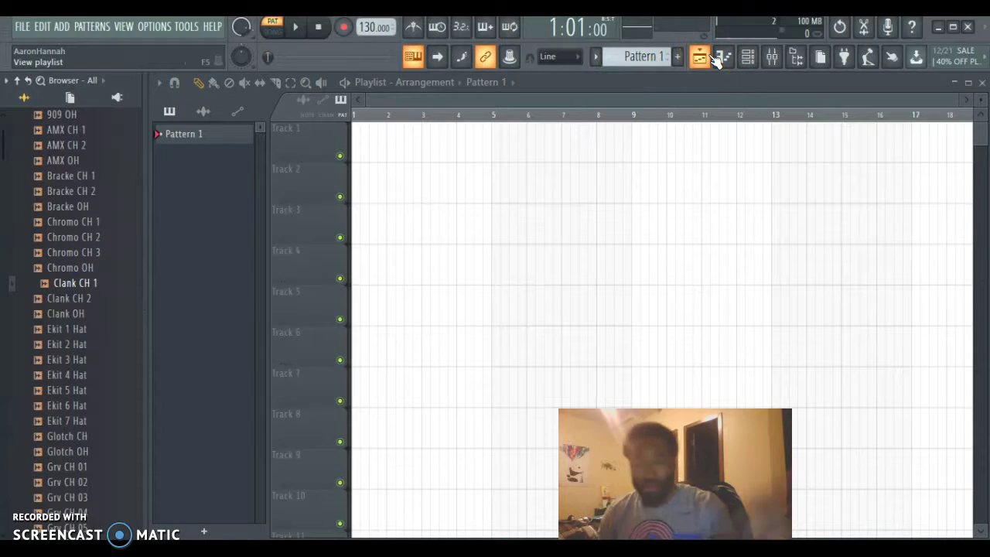
pyautogui.click(729, 68)
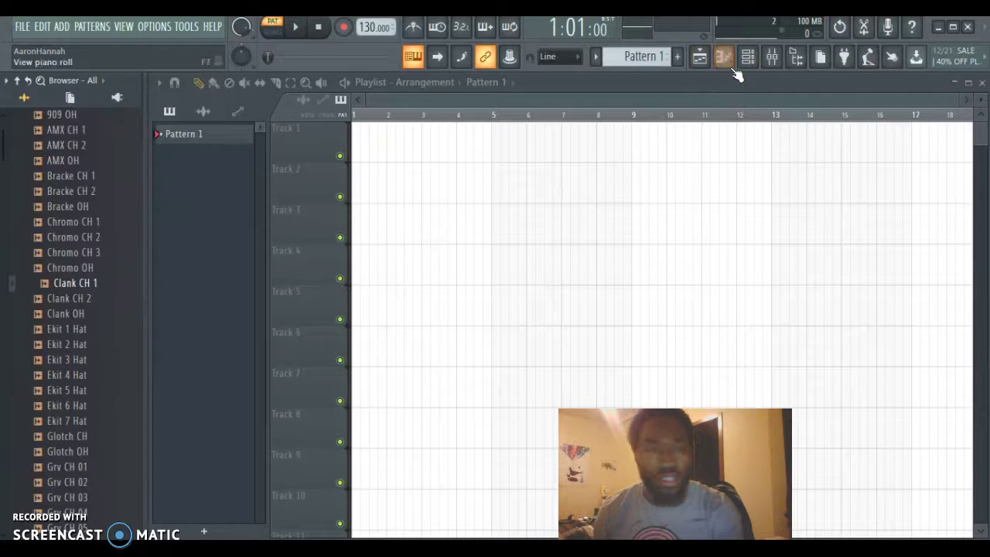
pyautogui.click(747, 57)
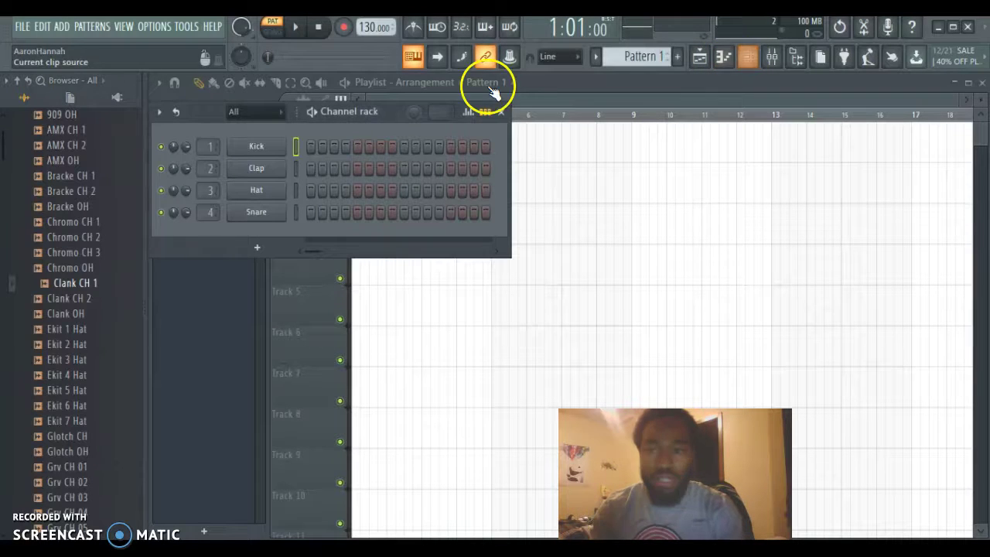
pyautogui.rightClick(261, 147)
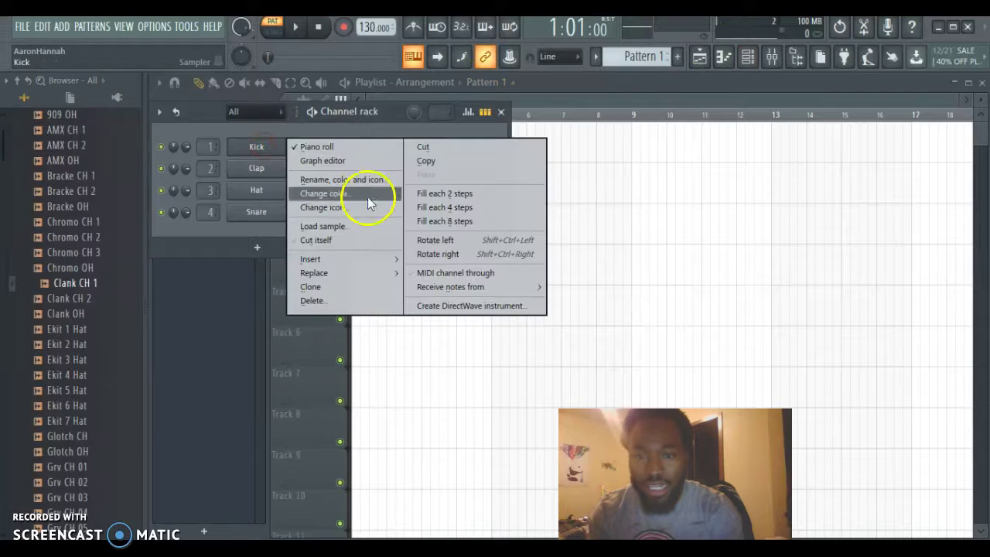
pyautogui.moveTo(333, 270)
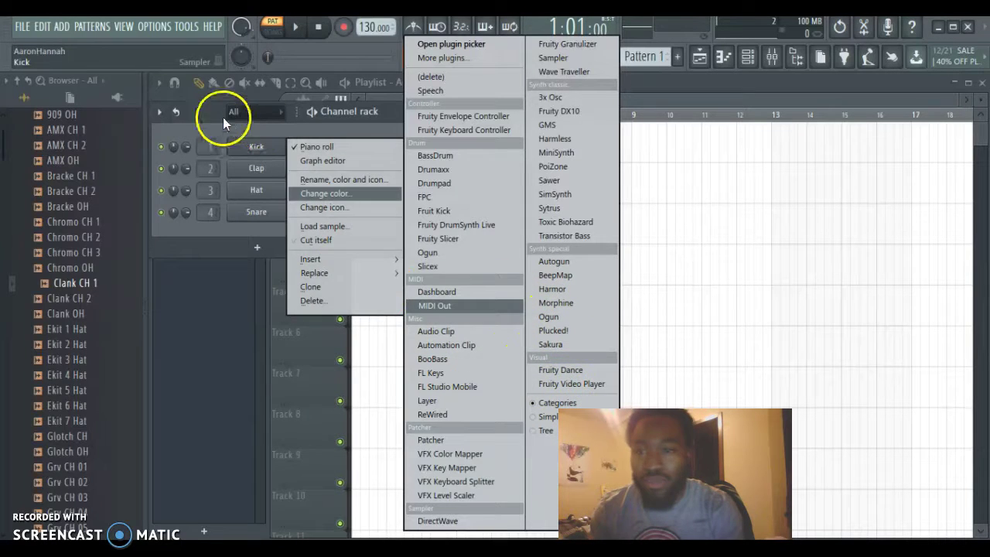
pyautogui.click(251, 142)
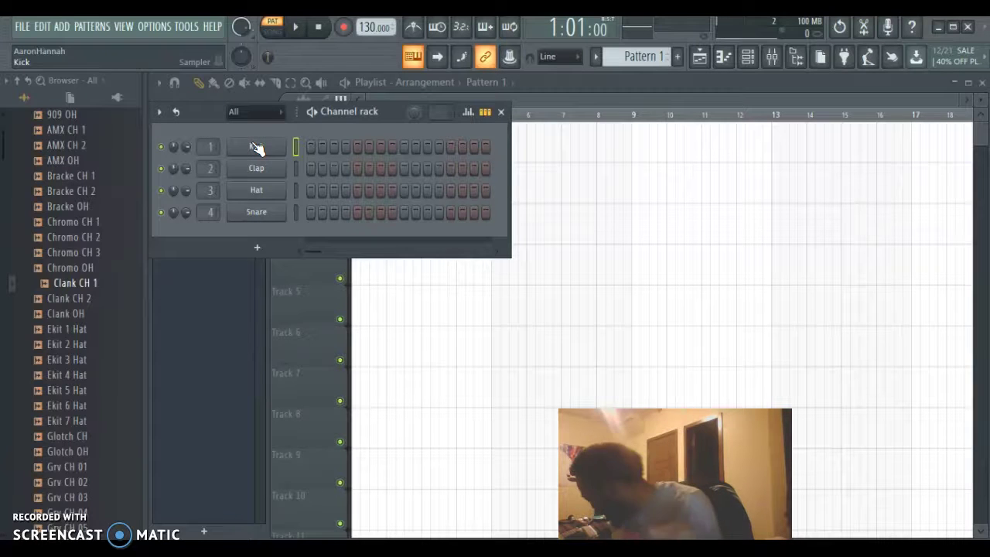
pyautogui.rightClick(253, 146)
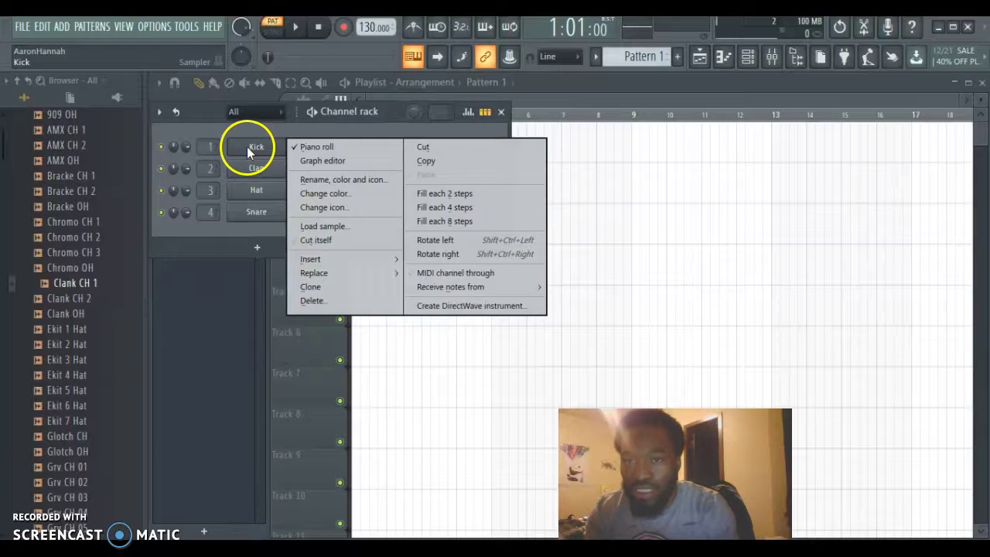
pyautogui.click(247, 137)
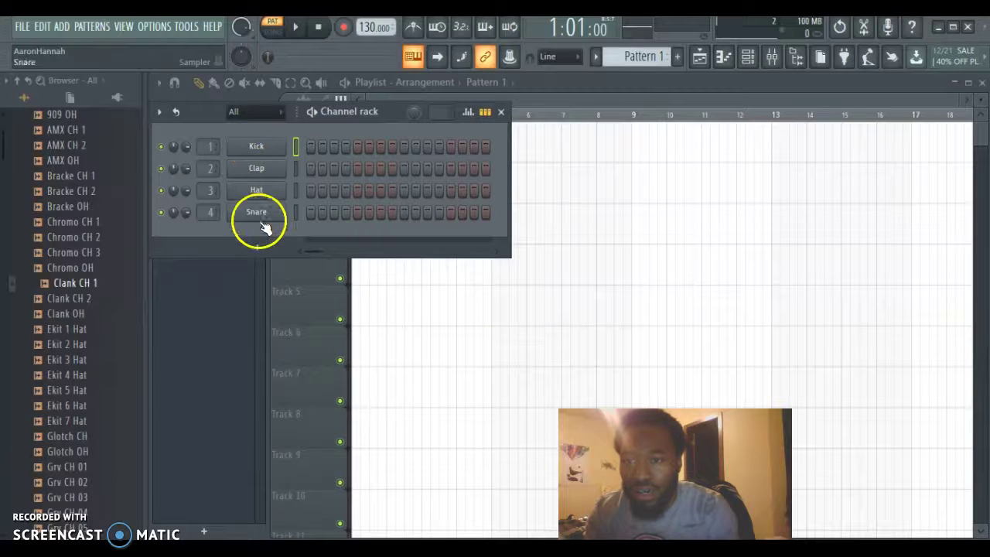
# Add a Sytrus synthesizer channel to the channel rack.
pyautogui.click(259, 248)
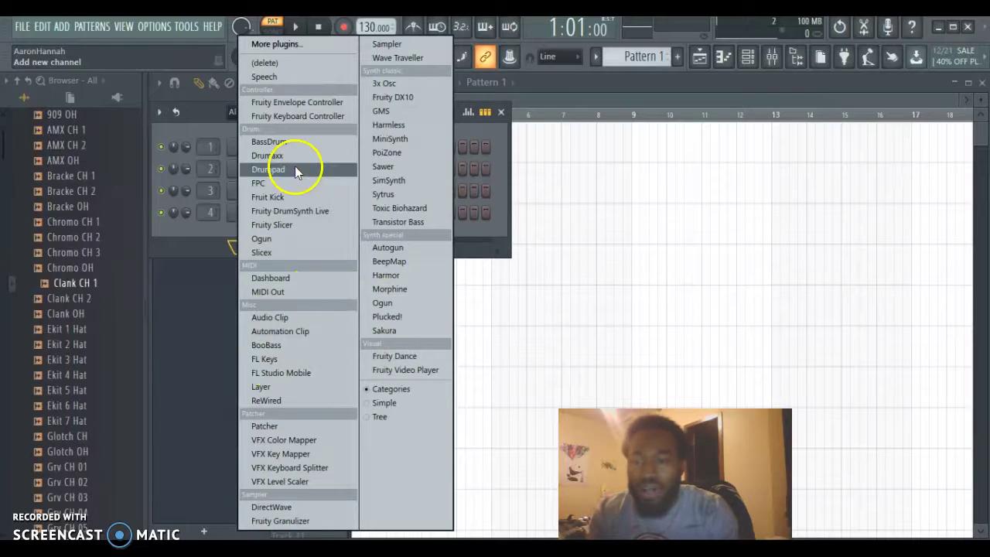
pyautogui.click(273, 360)
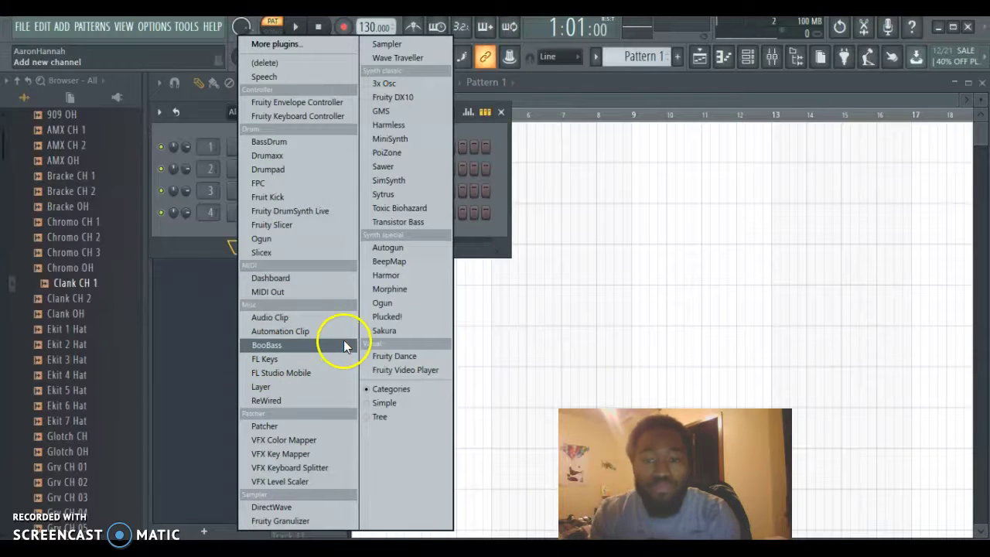
pyautogui.click(395, 193)
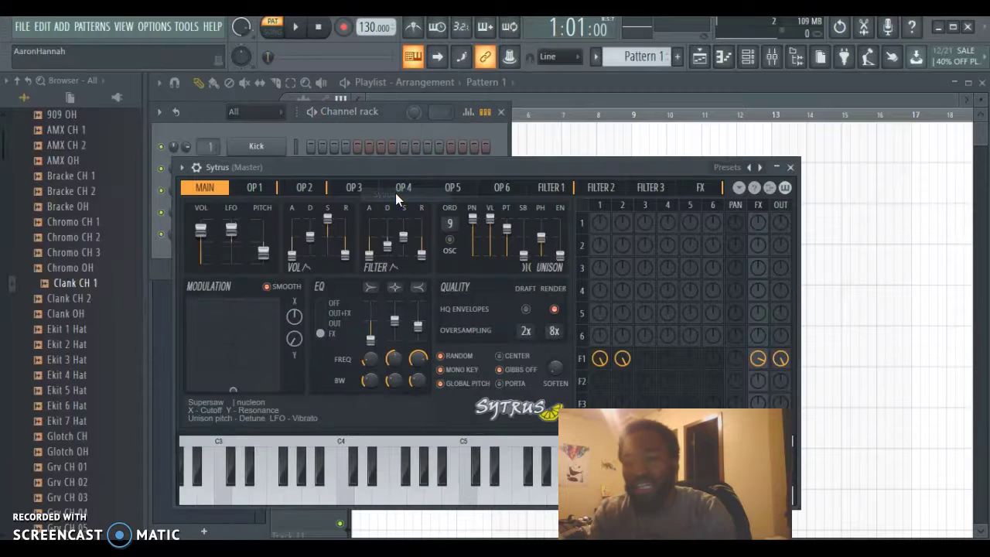
# Switch playback to song mode and place a Pattern 1 clip at bar 1 on Track 1 of the playlist.
pyautogui.click(276, 32)
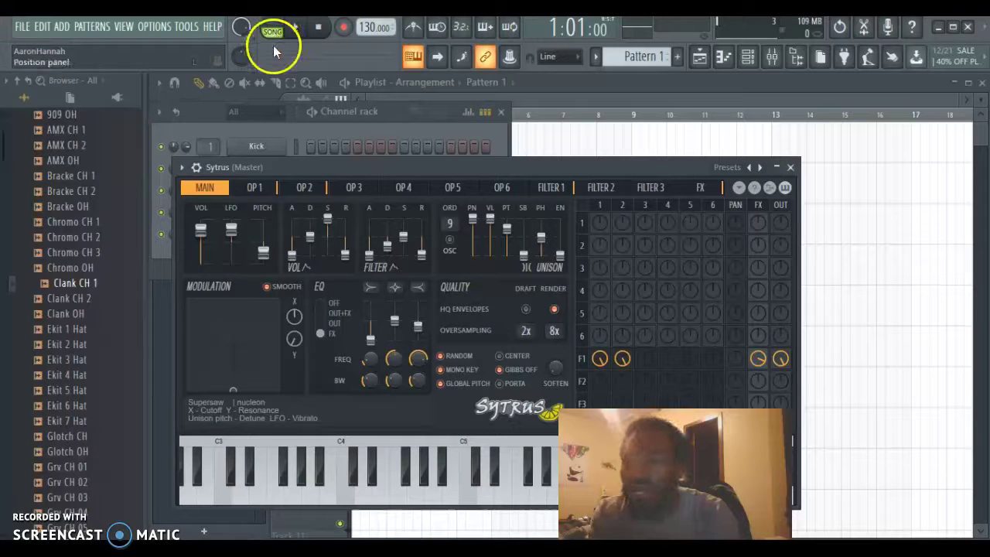
pyautogui.click(539, 102)
pyautogui.click(452, 149)
pyautogui.moveTo(477, 148); pyautogui.dragTo(348, 146)
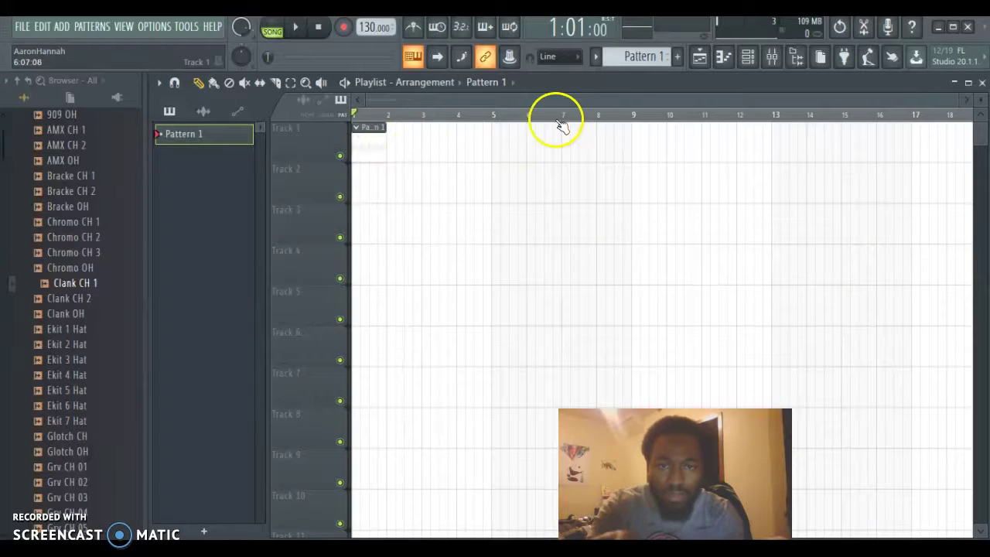
# Place a trial Pattern 9 clip on Track 2 near bar 6 and delete it.
pyautogui.moveTo(605, 60); pyautogui.dragTo(619, 62)
pyautogui.click(519, 169)
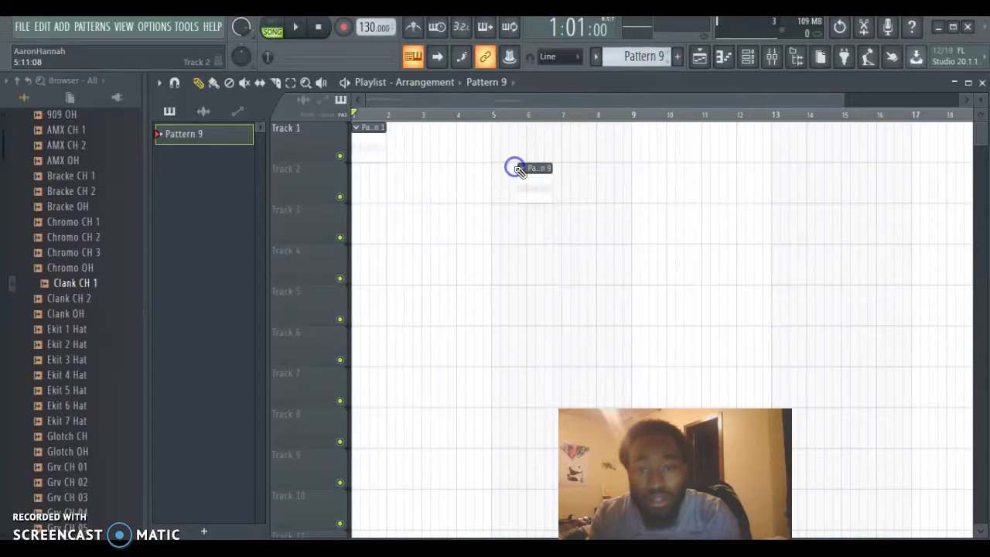
pyautogui.rightClick(536, 179)
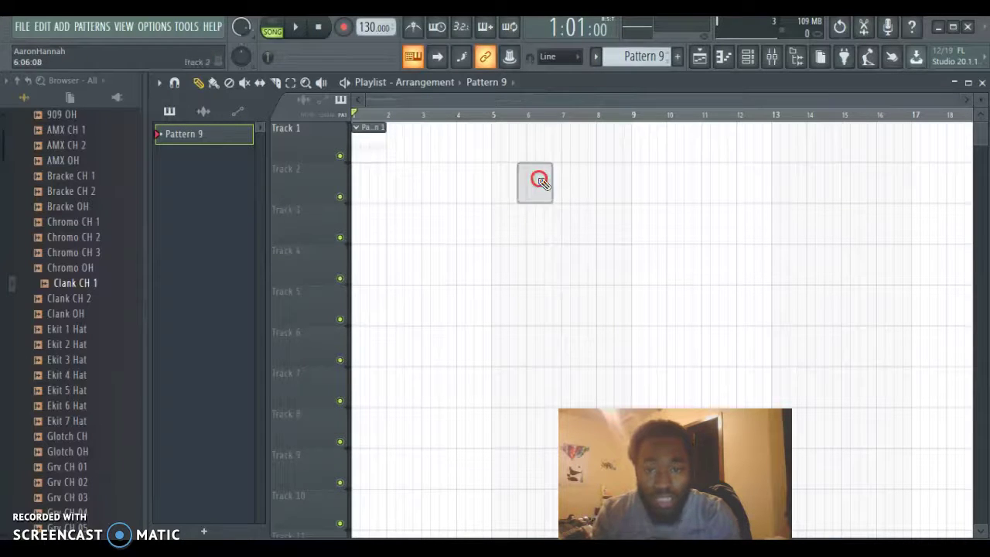
# Reselect Pattern 1 through its clip on Track 1 and show its channels in the channel rack.
pyautogui.click(372, 130)
pyautogui.doubleClick(372, 130)
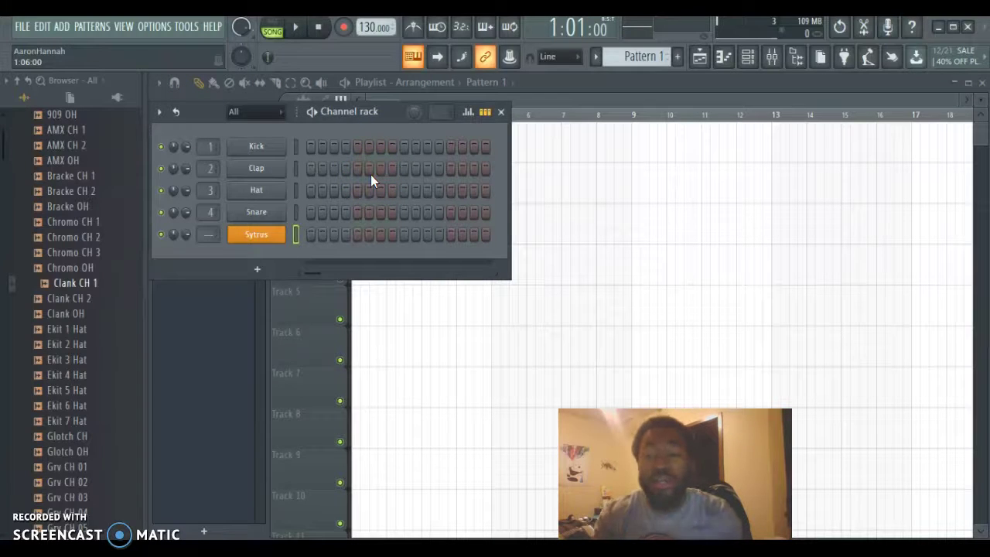
pyautogui.click(274, 191)
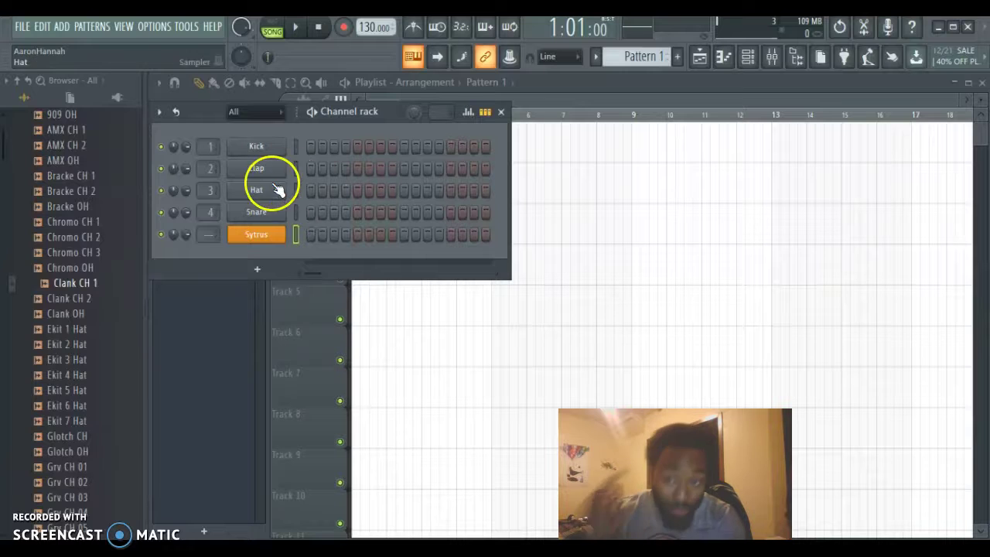
pyautogui.click(259, 238)
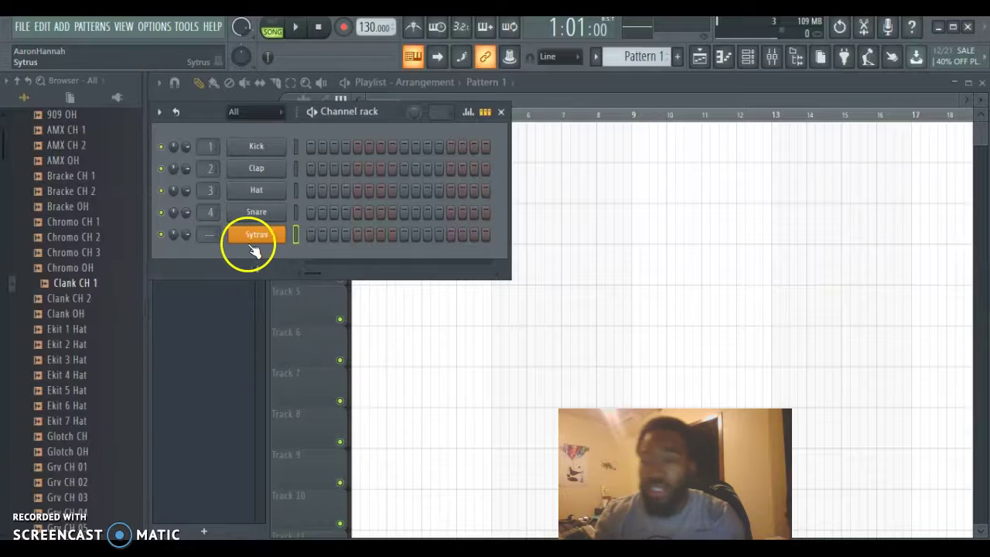
# Open the piano roll for the Sytrus channel and audition several keys around C5.
pyautogui.click(724, 60)
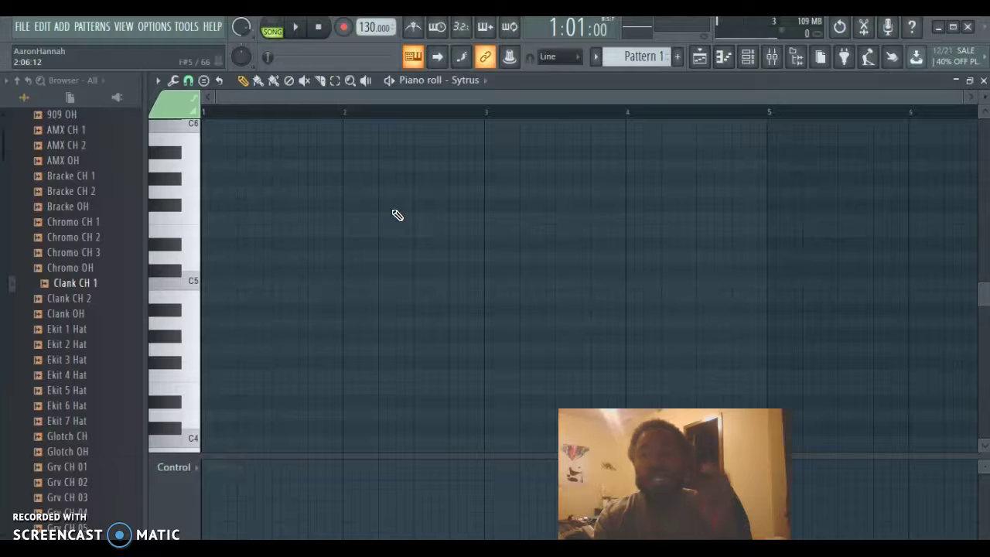
pyautogui.click(178, 173)
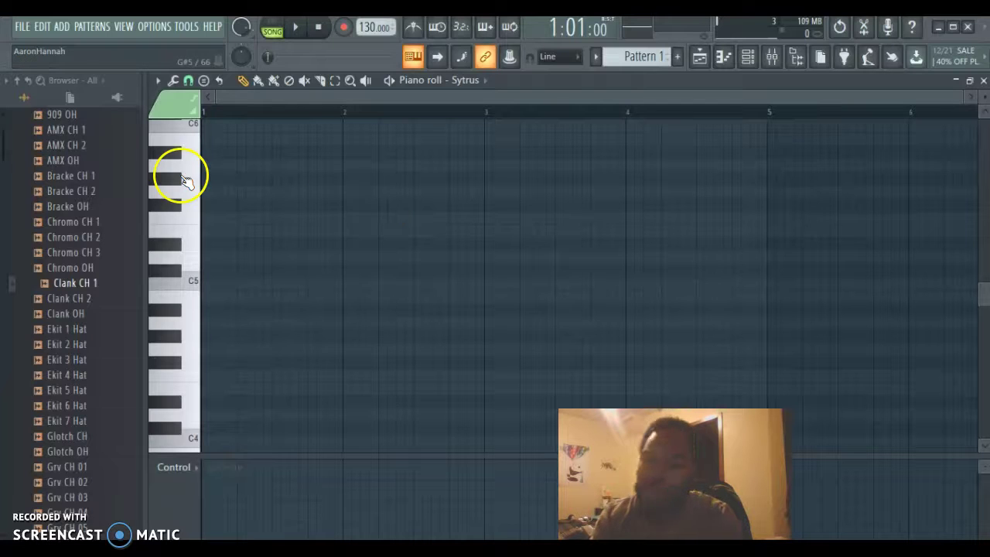
pyautogui.click(199, 267)
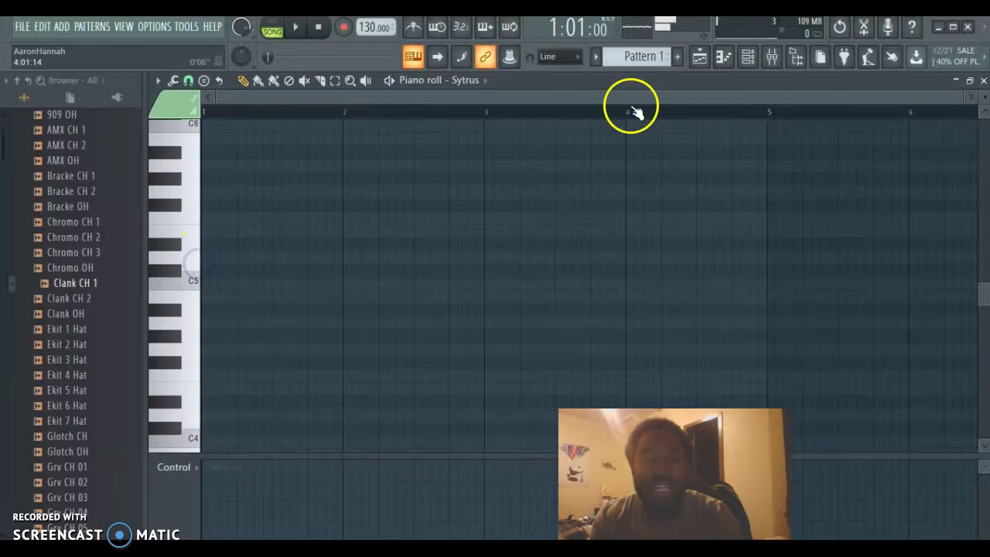
pyautogui.click(159, 267)
pyautogui.click(178, 311)
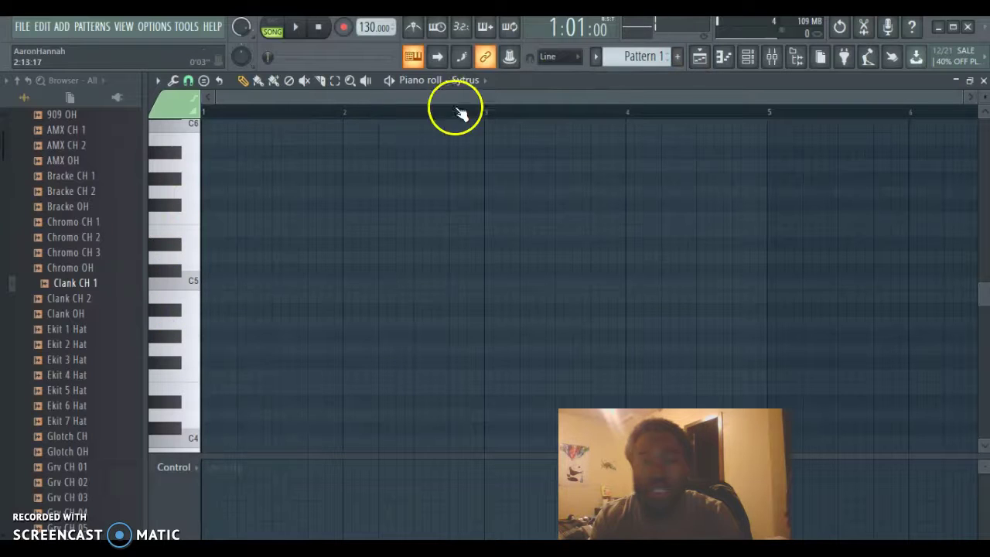
# Load the FM rhodes piano preset into the Sytrus channel.
pyautogui.click(747, 58)
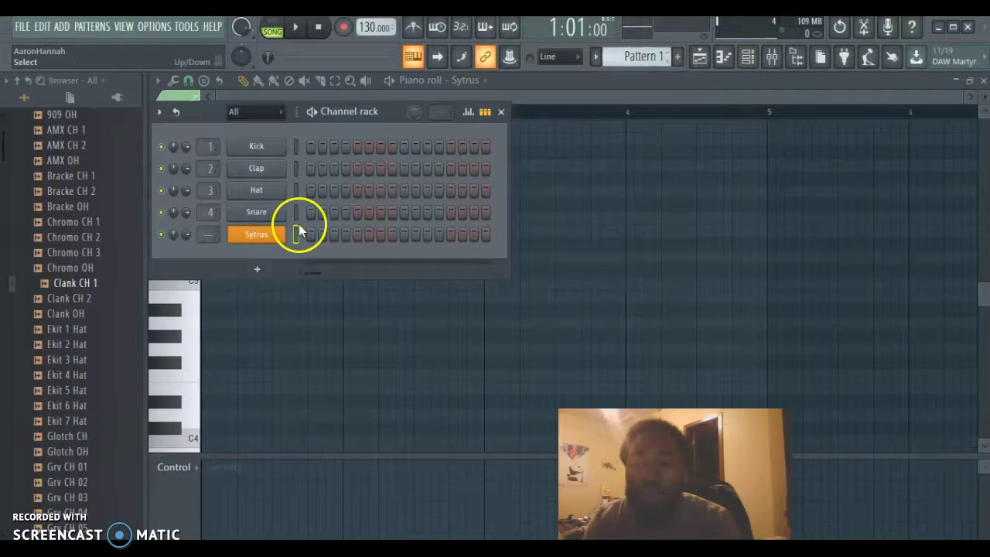
pyautogui.click(247, 238)
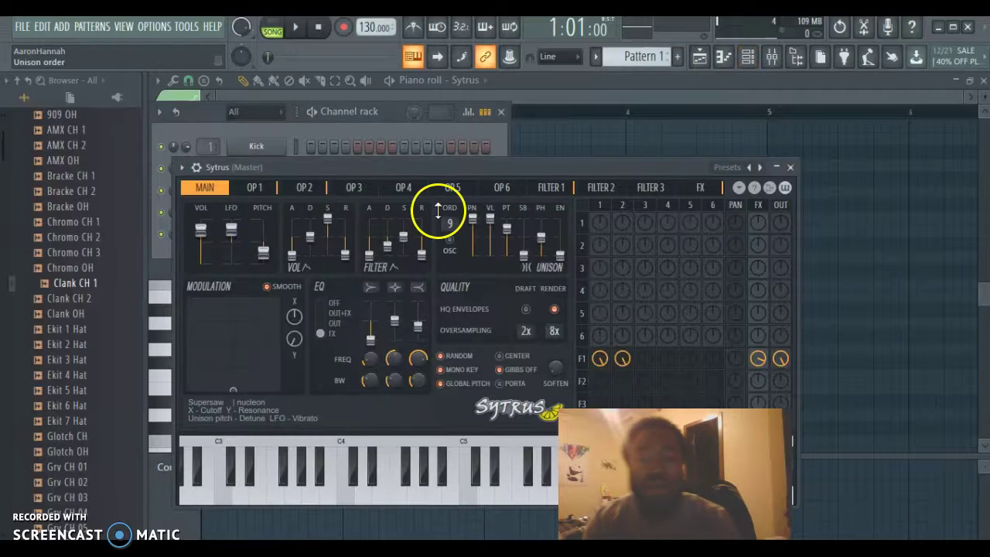
pyautogui.click(759, 168)
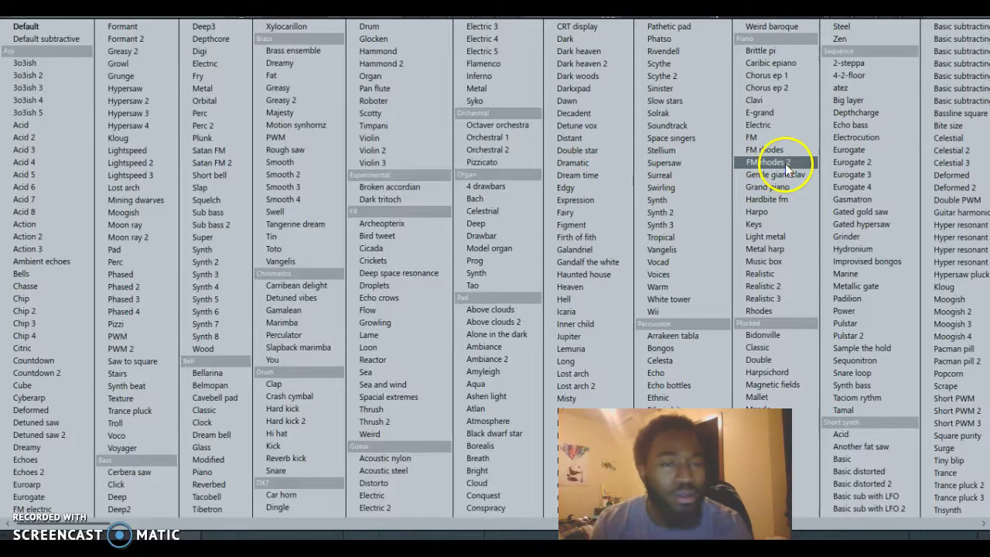
pyautogui.click(771, 148)
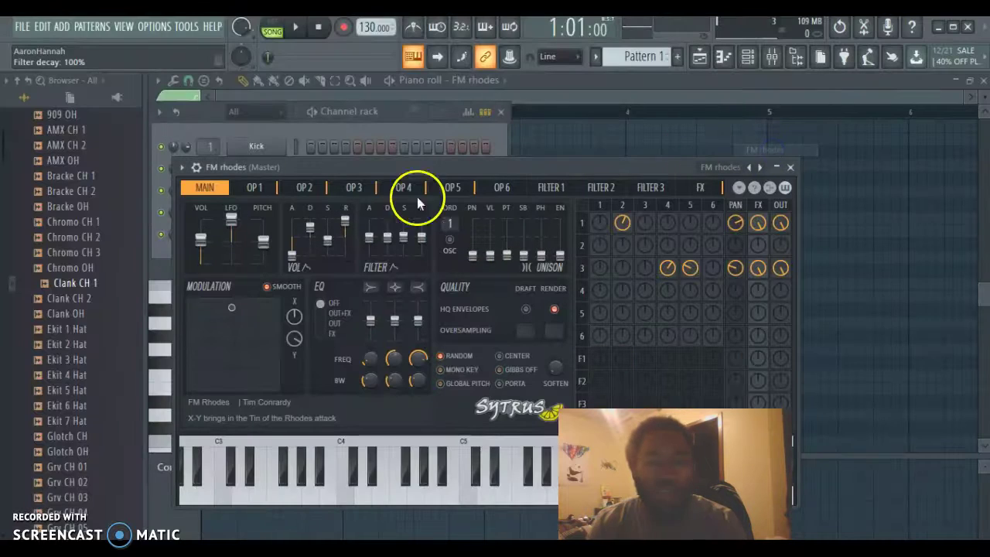
# Draw F#4 and C#5 notes starting at bar 1 in the FM rhodes piano roll, each about 1.25 bars long.
pyautogui.click(163, 327)
pyautogui.click(203, 362)
pyautogui.click(187, 285)
pyautogui.moveTo(224, 284); pyautogui.dragTo(164, 266)
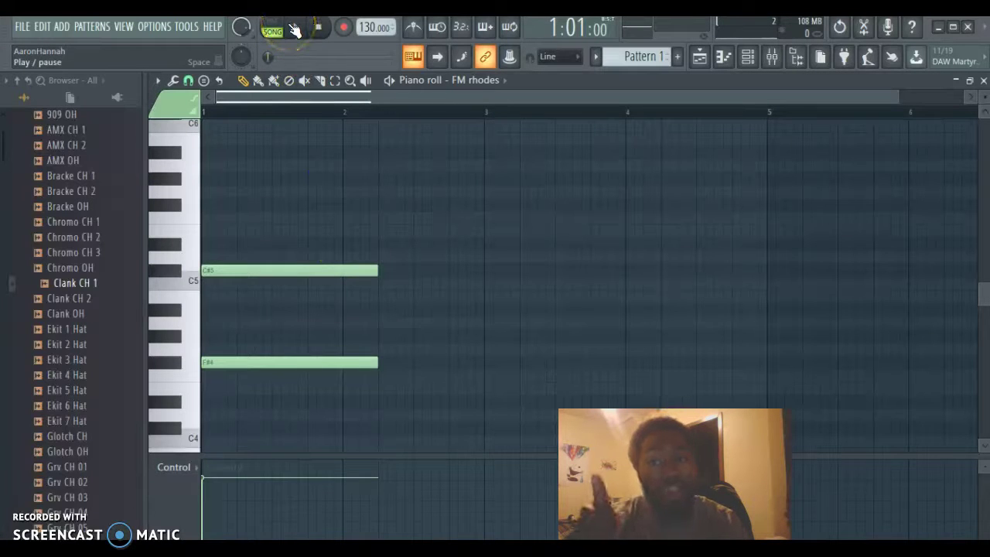
# Play back the Pattern 1 clip in the playlist, and set playback to pattern mode.
pyautogui.click(700, 56)
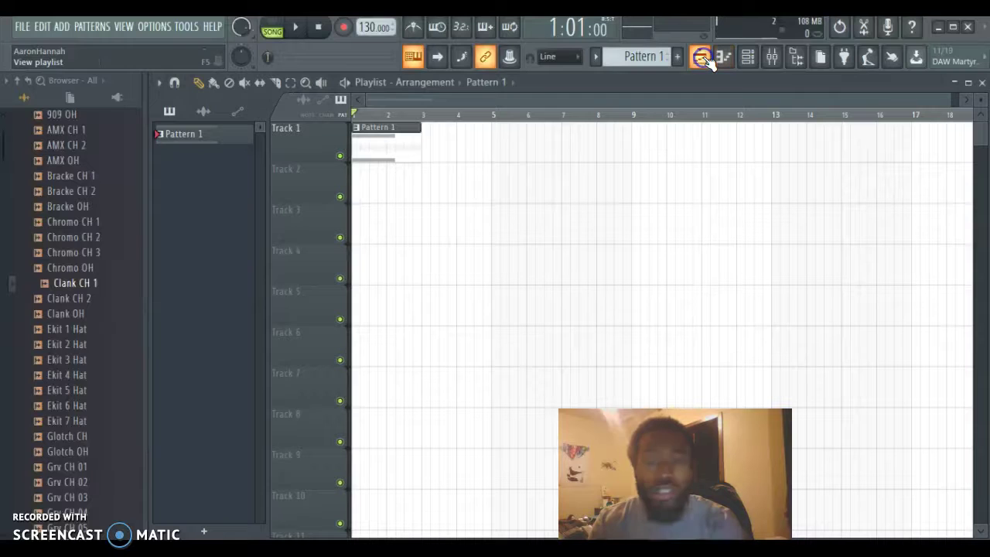
pyautogui.click(298, 32)
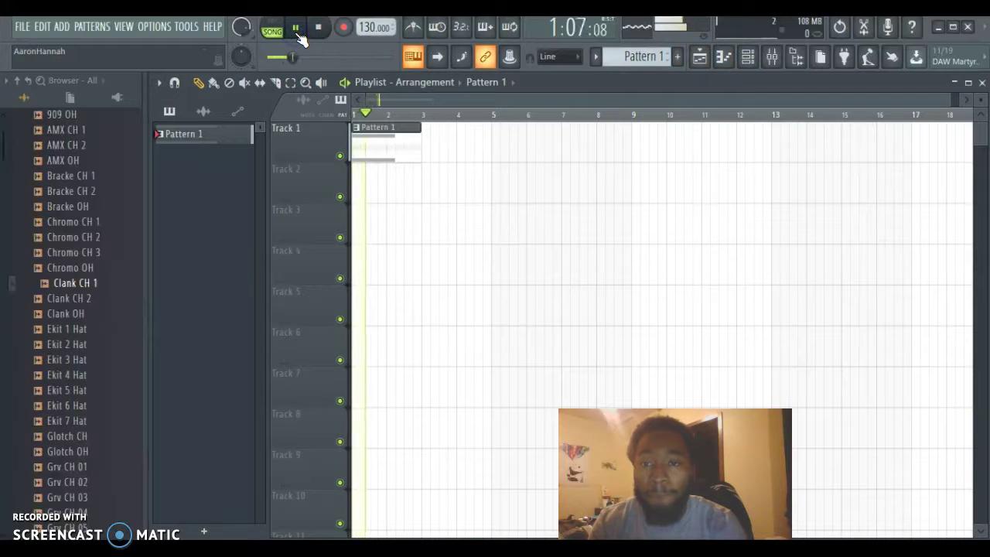
pyautogui.click(320, 29)
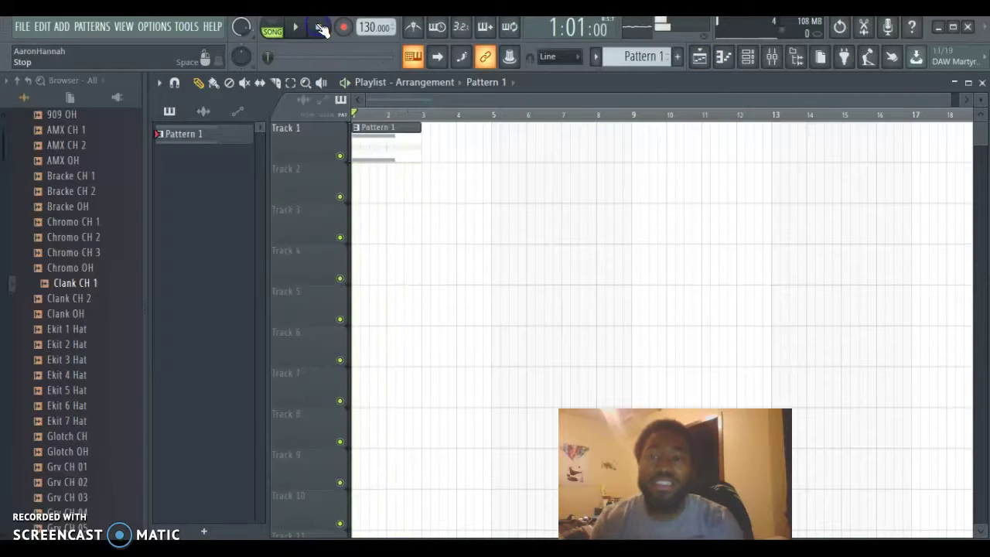
pyautogui.click(392, 177)
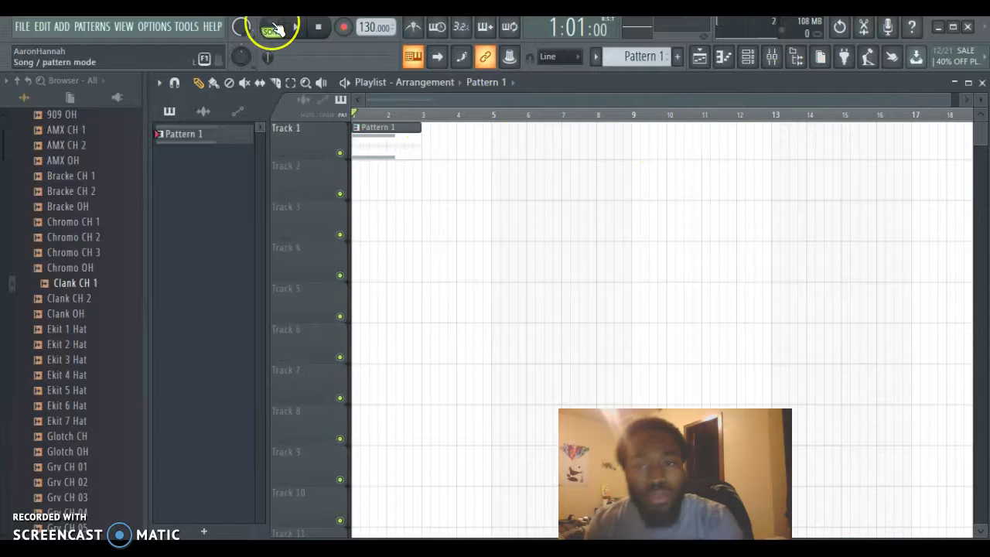
pyautogui.click(273, 28)
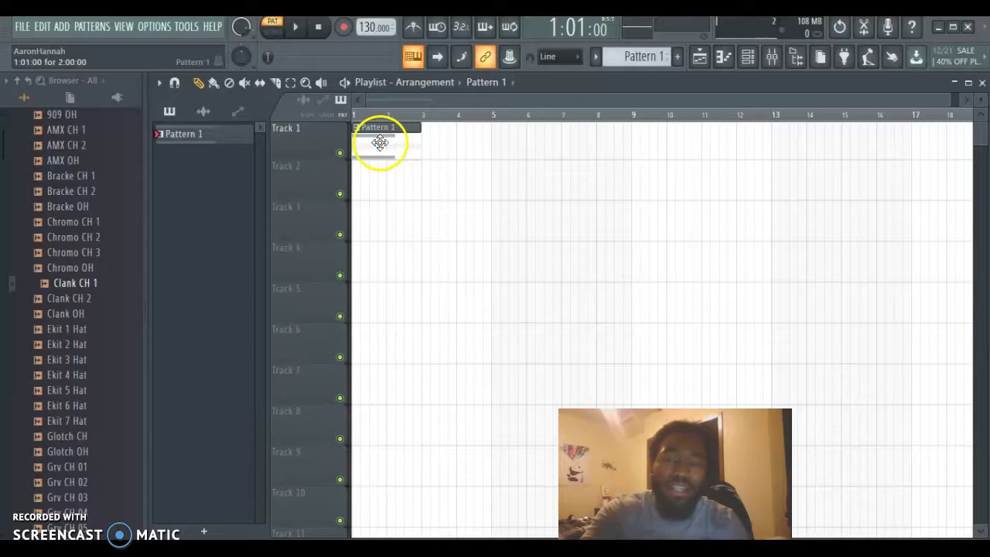
# Place a trial Pattern 2 clip at bar 3 on Track 2, delete it and return to Pattern 1.
pyautogui.click(643, 57)
pyautogui.click(422, 174)
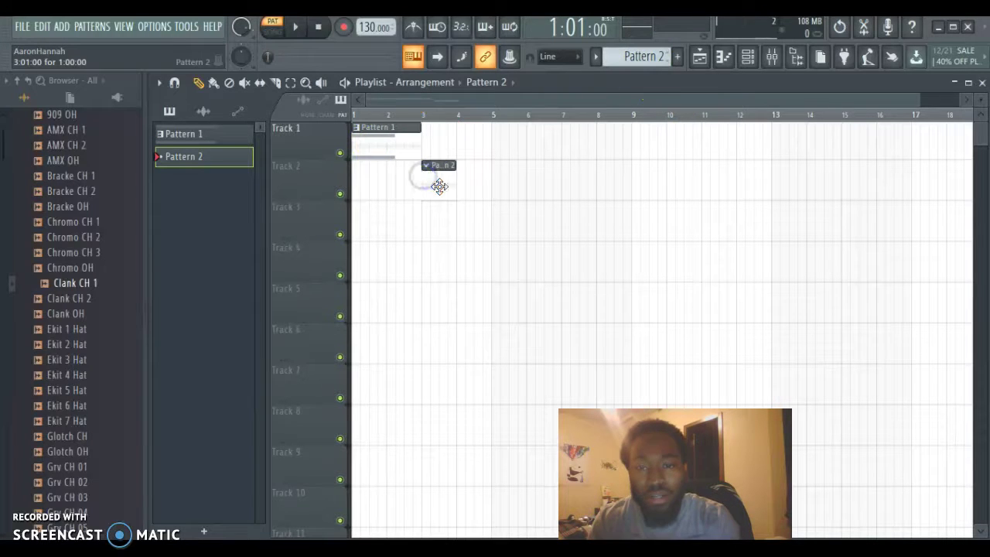
pyautogui.rightClick(440, 185)
pyautogui.click(634, 67)
pyautogui.moveTo(631, 66); pyautogui.dragTo(641, 82)
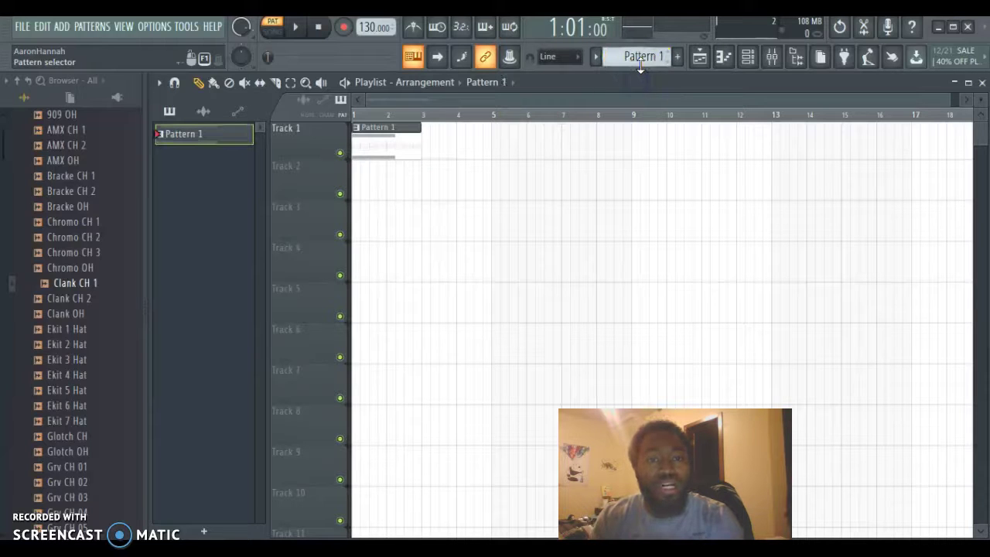
# Clone Pattern 1 and place a clip of the cloned Pattern 2 at bar 3 on Track 2.
pyautogui.click(641, 64)
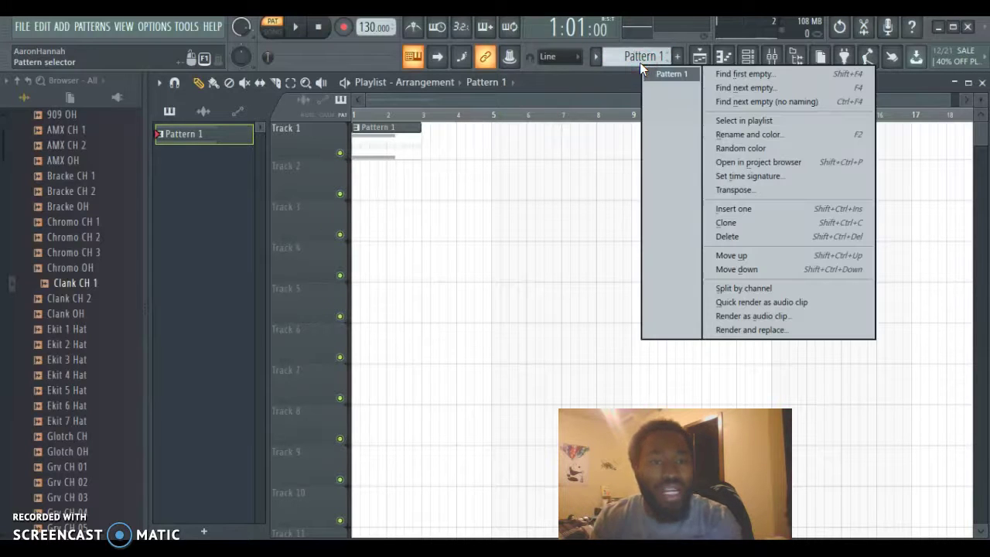
pyautogui.click(736, 225)
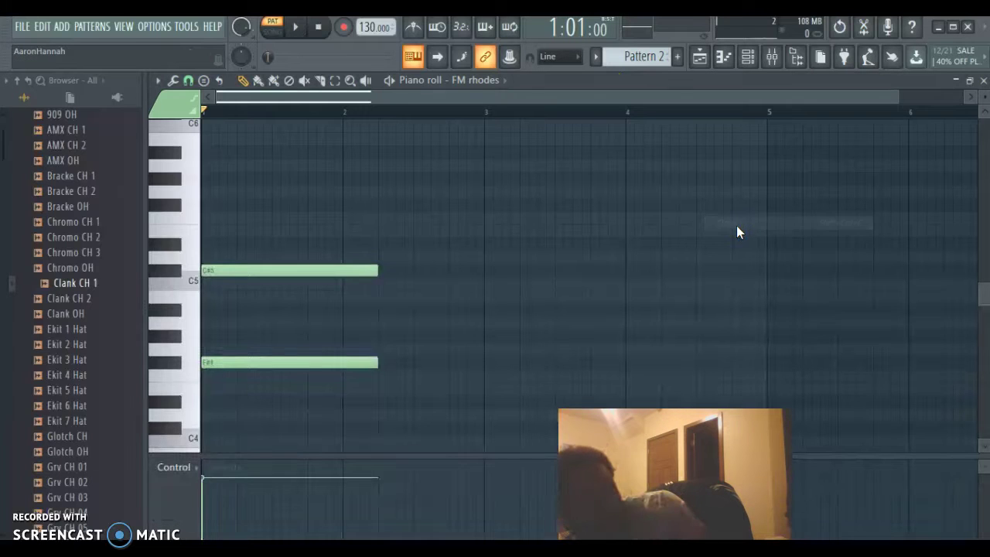
pyautogui.click(698, 57)
pyautogui.moveTo(486, 159); pyautogui.dragTo(453, 179)
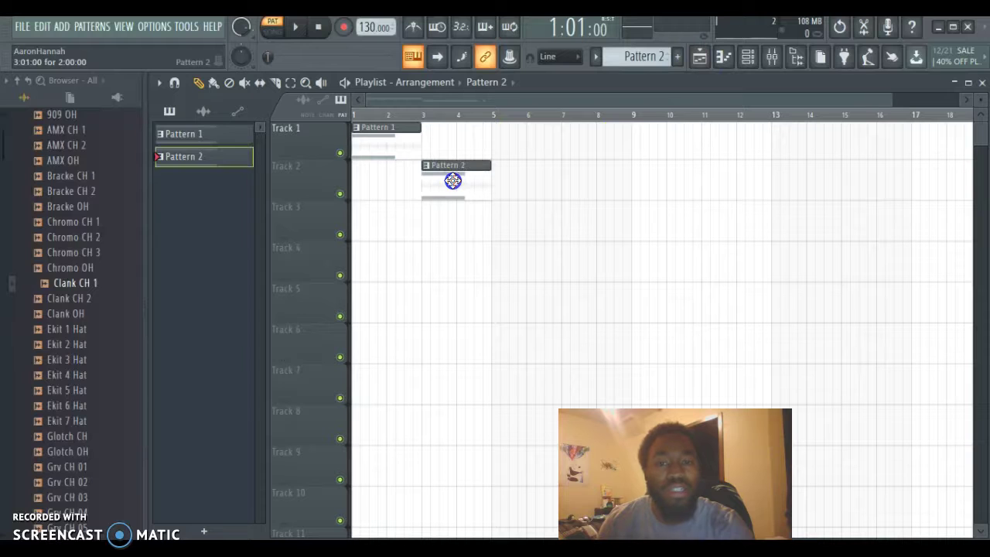
pyautogui.click(331, 71)
pyautogui.click(455, 178)
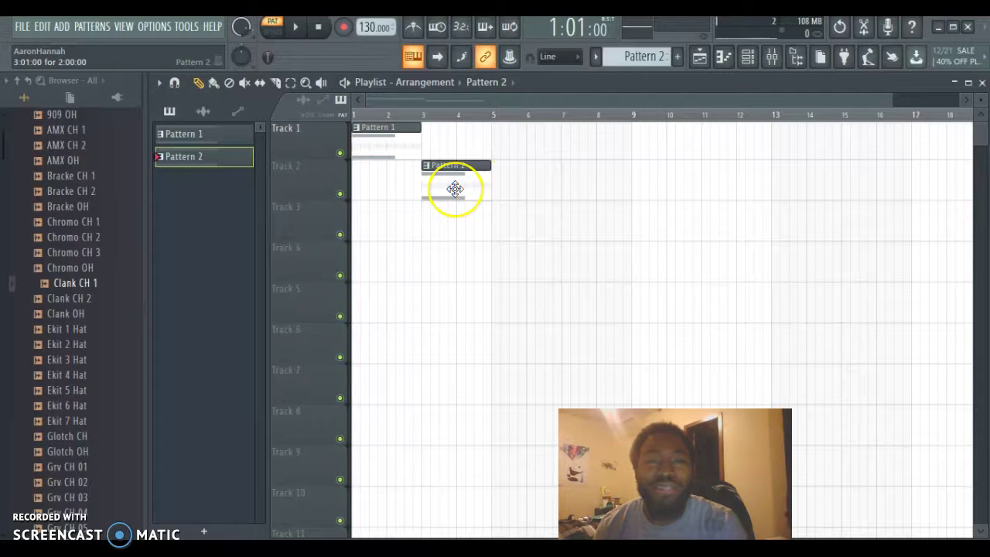
# Remove the Pattern 2 clip from Track 2 and delete Pattern 2 from the project.
pyautogui.rightClick(455, 189)
pyautogui.click(642, 58)
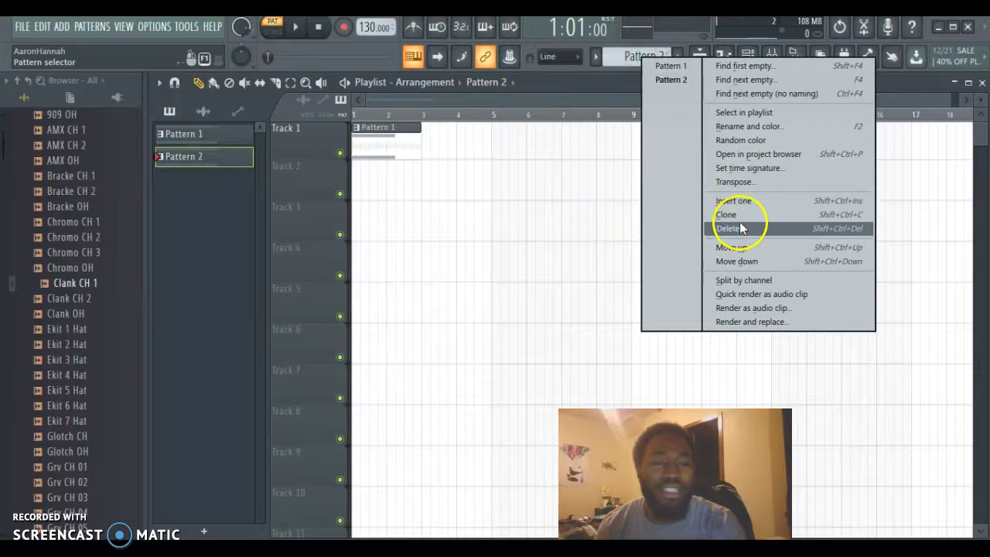
pyautogui.click(735, 228)
pyautogui.click(570, 322)
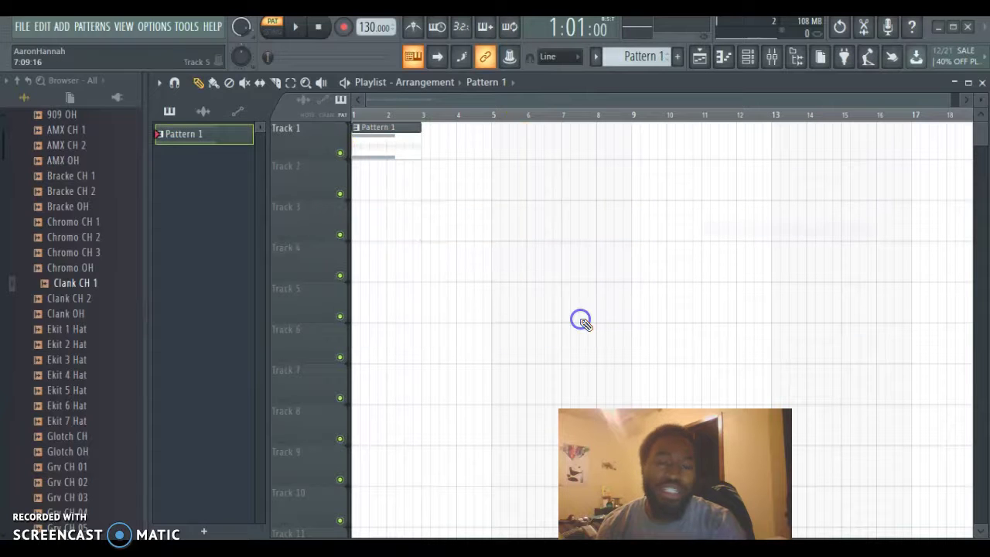
# Open the Pattern 1 clip's piano roll and shorten the C#5 and F#4 notes to one bar each.
pyautogui.click(396, 140)
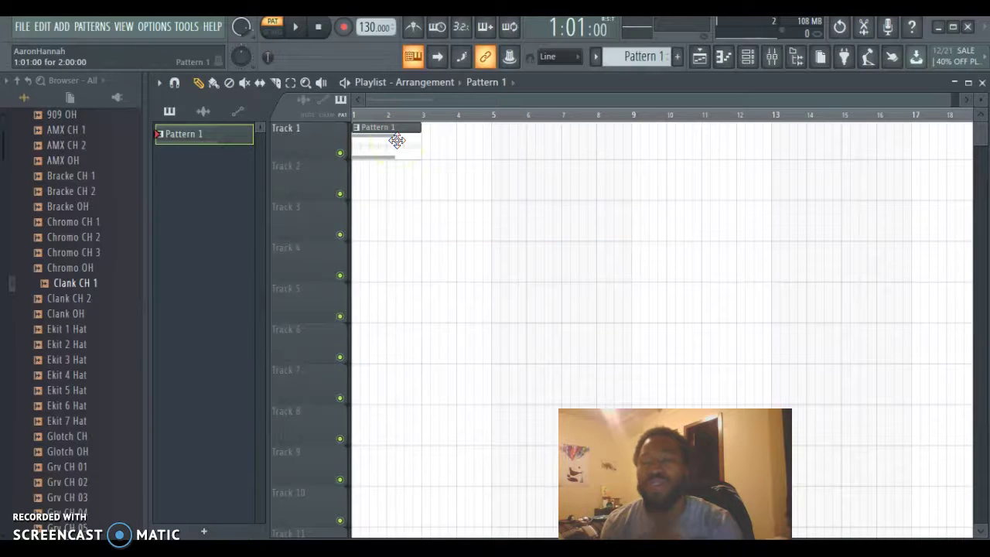
pyautogui.doubleClick(398, 143)
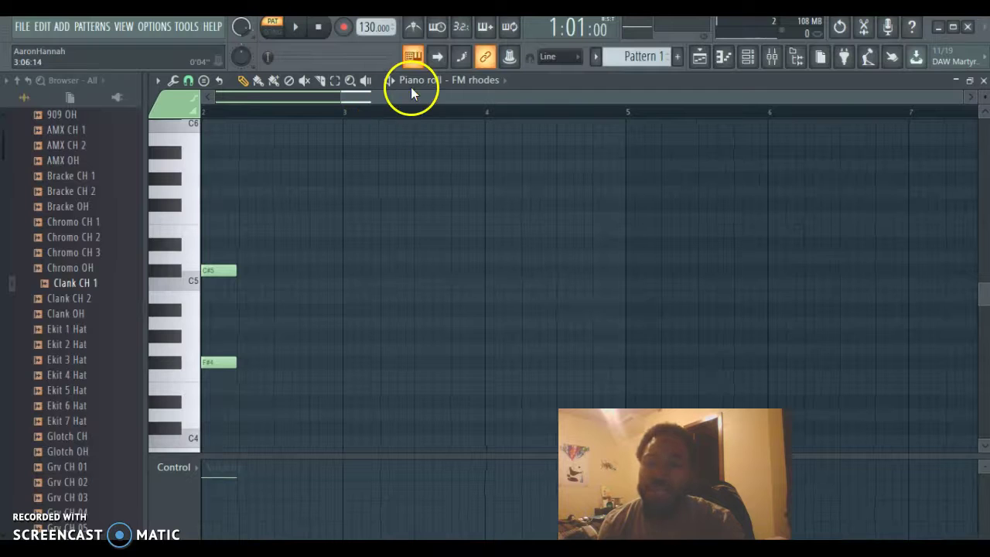
pyautogui.moveTo(426, 99); pyautogui.dragTo(263, 101)
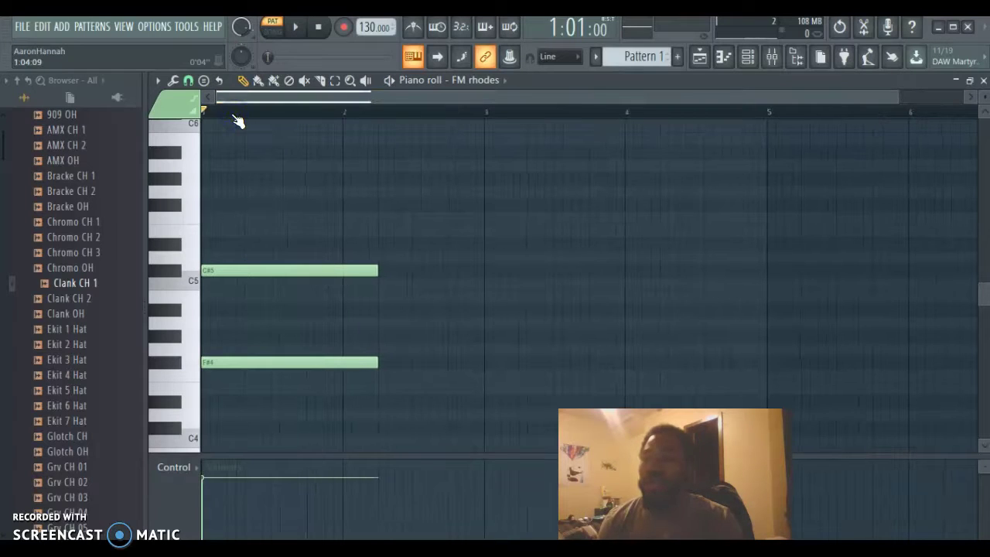
pyautogui.click(216, 266)
pyautogui.click(165, 258)
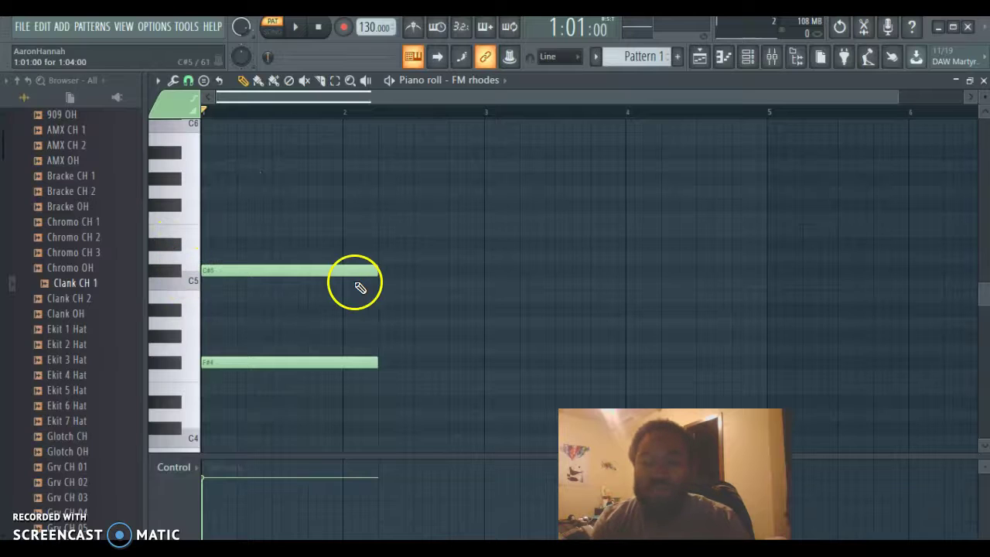
pyautogui.moveTo(376, 270); pyautogui.dragTo(323, 270)
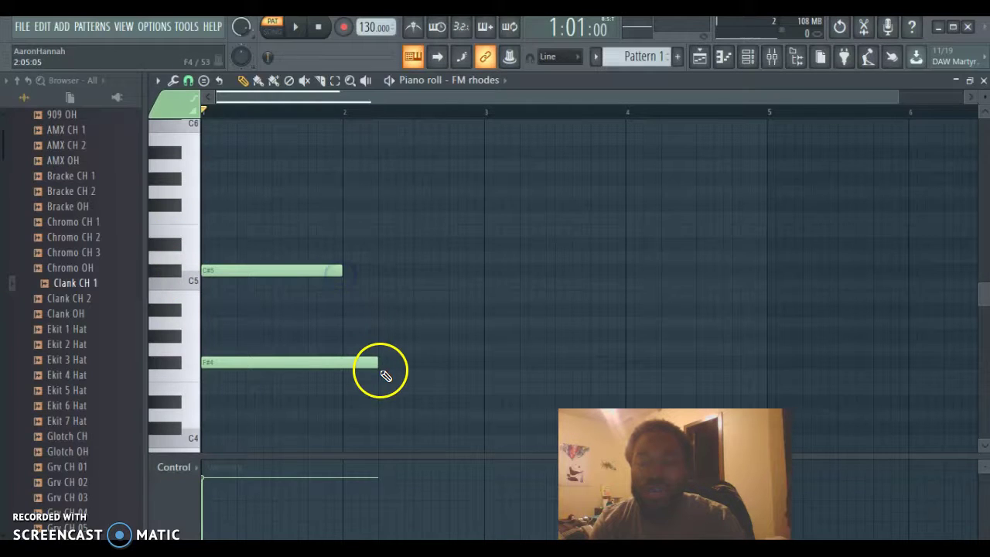
pyautogui.moveTo(346, 365); pyautogui.dragTo(343, 364)
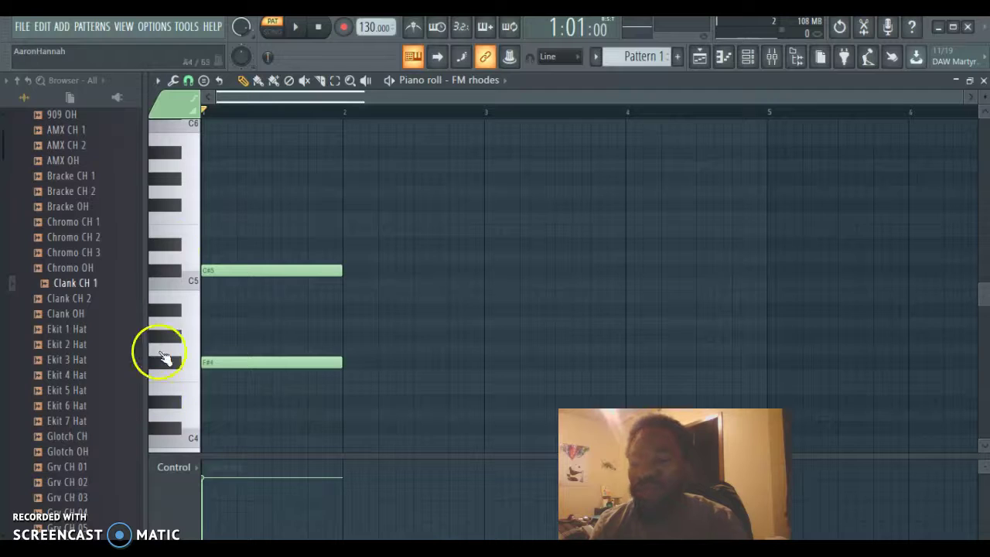
# Start playback and add one-bar G5 and B4 notes at bar 2 in the FM rhodes piano roll.
pyautogui.press('space')
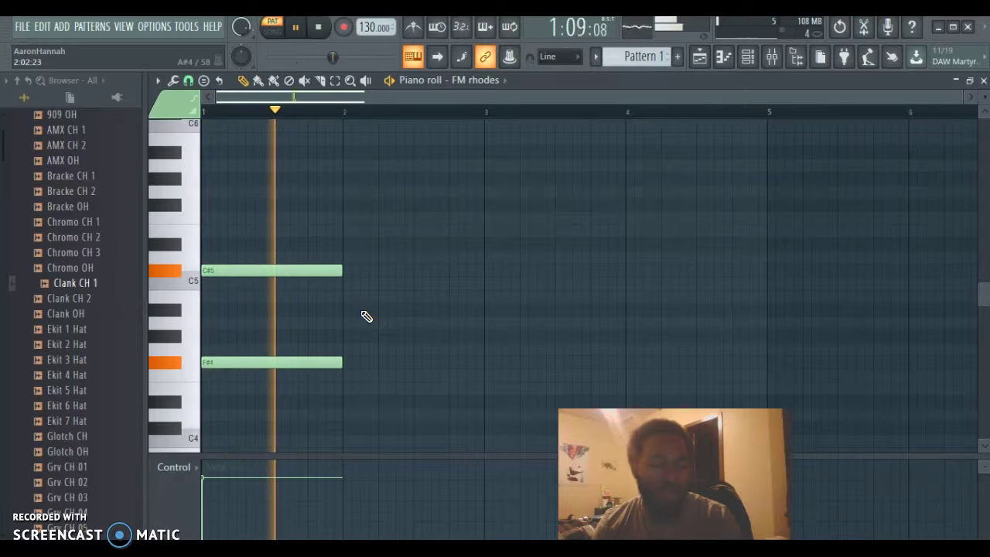
pyautogui.click(344, 191)
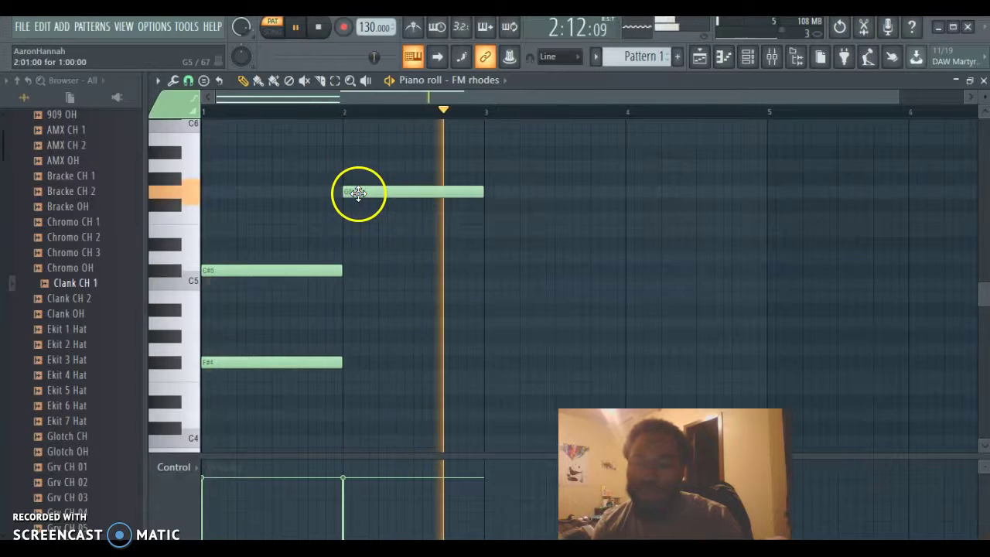
pyautogui.click(344, 297)
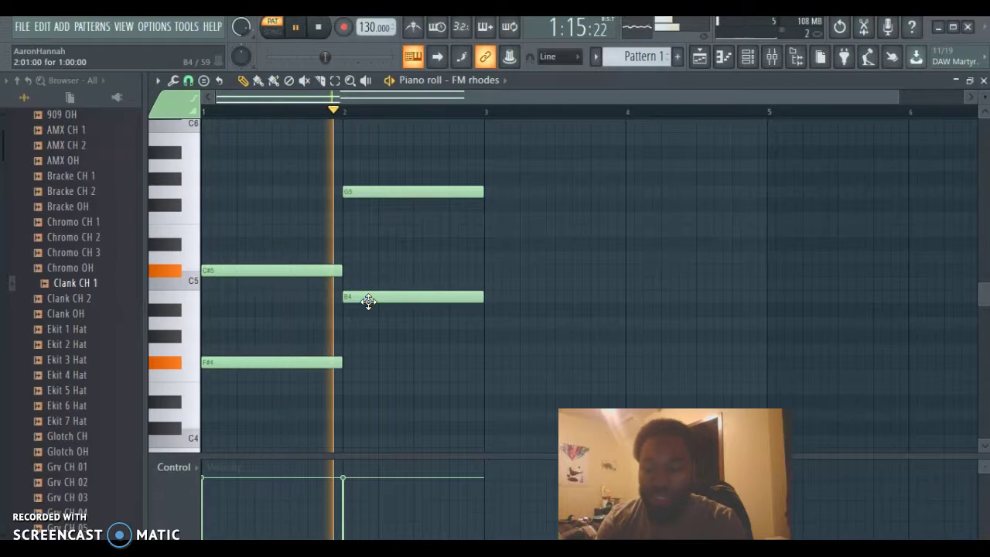
# Duplicate the two-bar note sequence twice, stop playback and undo both duplications.
pyautogui.hotkey('ctrl', 'b')
pyautogui.hotkey('ctrl', 'b')
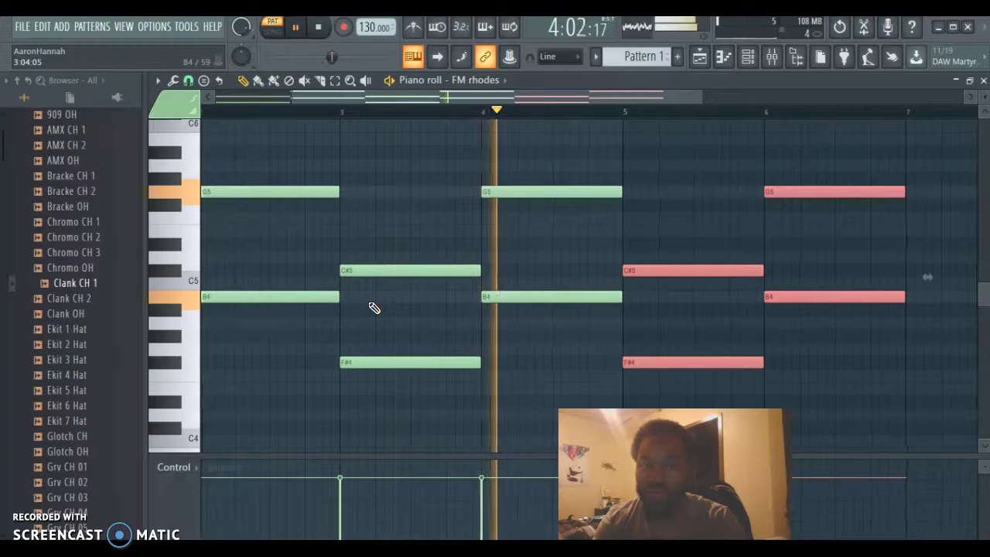
pyautogui.press('space')
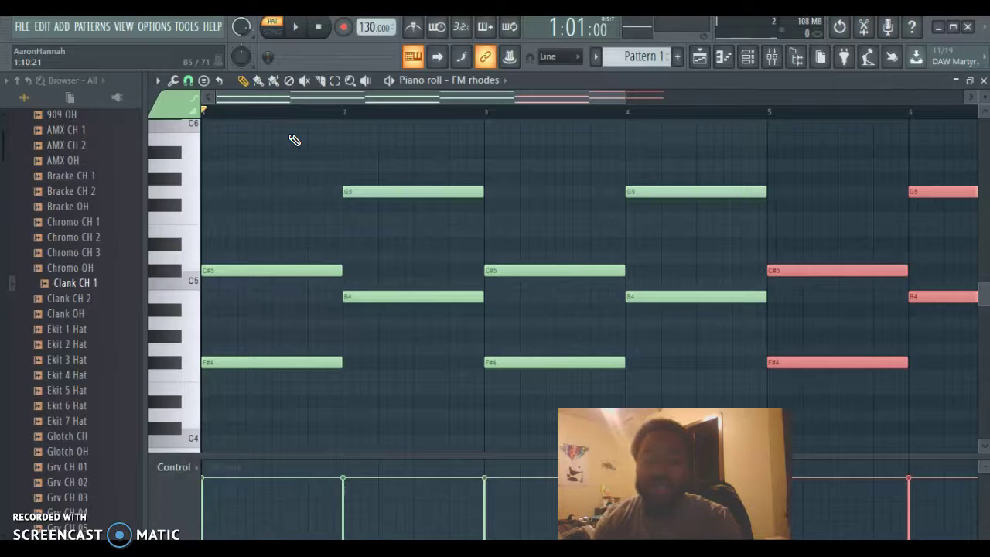
pyautogui.hotkey('ctrl', 'alt', 'z')
pyautogui.hotkey('ctrl', 'alt', 'z')
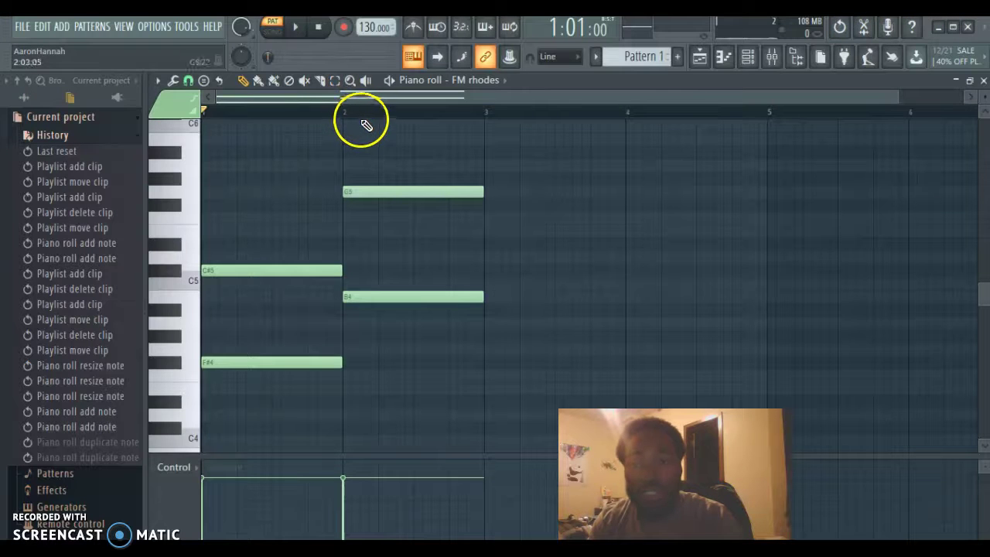
# Draw a trial A#5 note in bar 2, delete it and move the playhead to just after the start of bar 2.
pyautogui.click(374, 150)
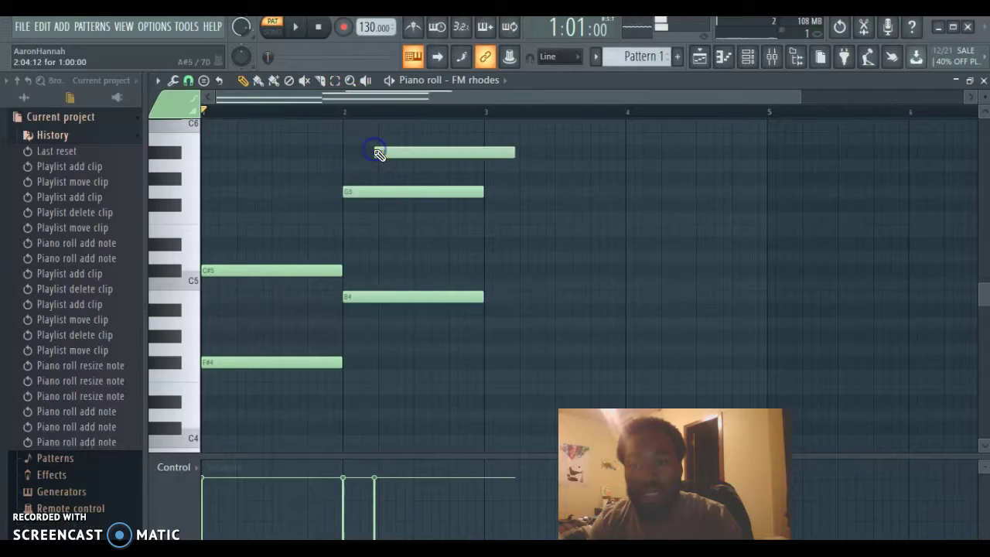
pyautogui.rightClick(377, 150)
pyautogui.moveTo(344, 112); pyautogui.dragTo(358, 112)
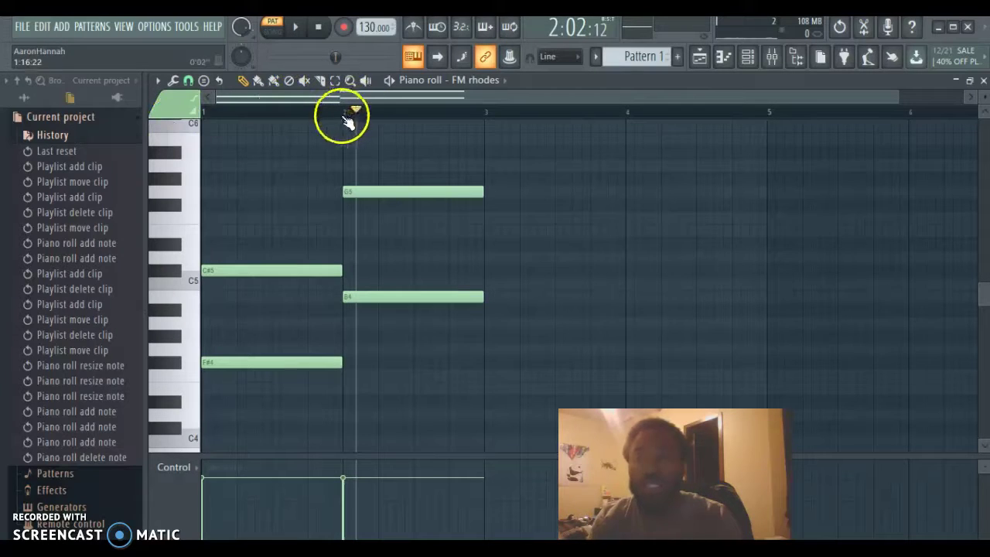
# Select a time range across bar 2, clear it, select all notes and clear that selection too.
pyautogui.moveTo(348, 113)
pyautogui.mouseDown()
pyautogui.moveTo(456, 99)
pyautogui.moveTo(338, 111)
pyautogui.moveTo(511, 130)
pyautogui.moveTo(468, 126)
pyautogui.mouseUp()
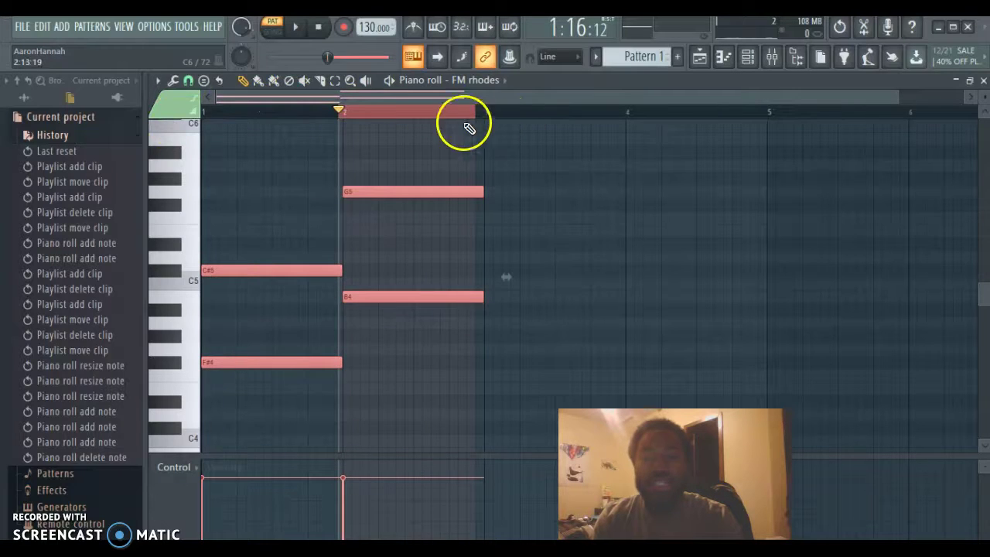
pyautogui.click(414, 112)
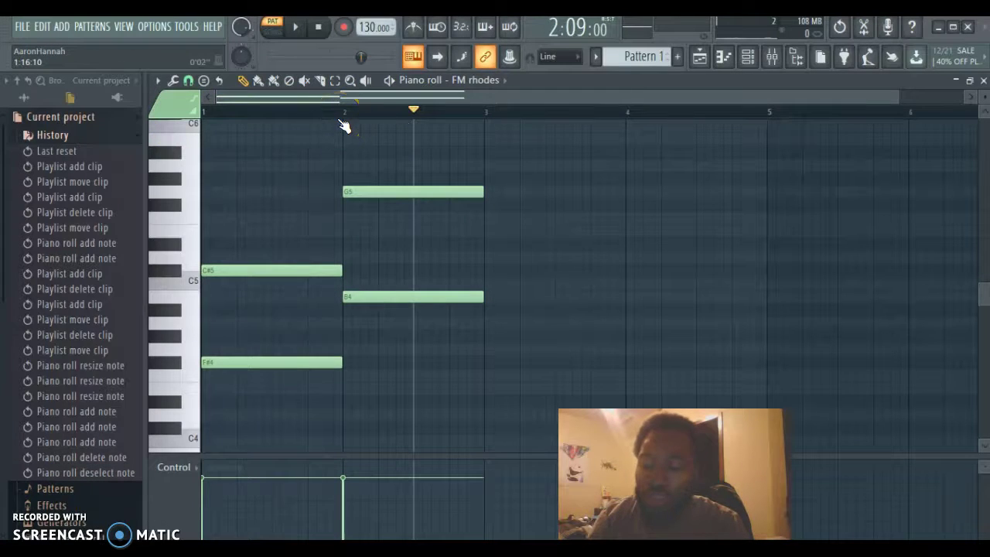
pyautogui.hotkey('ctrl', 'a')
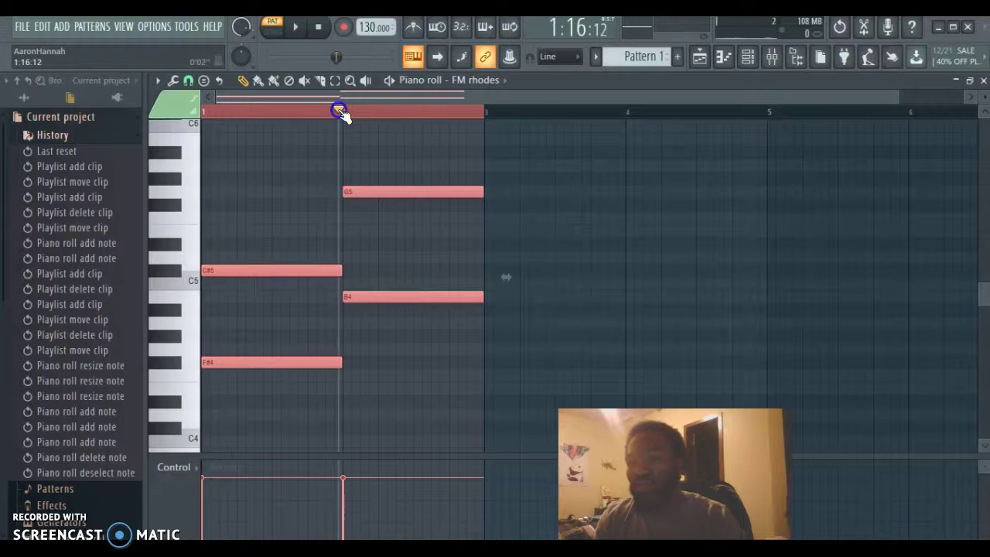
pyautogui.click(341, 111)
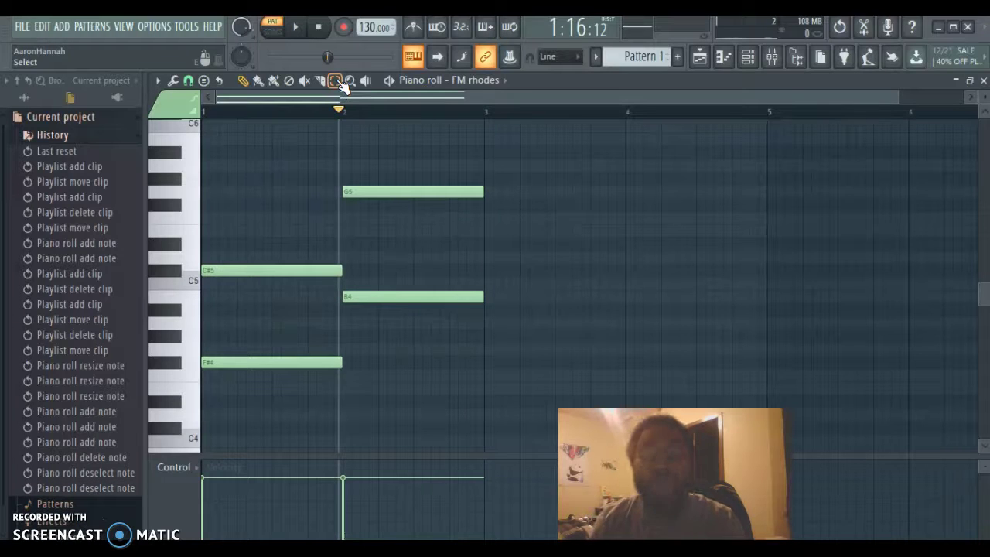
# Box-select the bar 1 and bar 2 notes in turn, reset playback, return to the Draw tool and clear the selection.
pyautogui.moveTo(387, 138); pyautogui.dragTo(451, 335)
pyautogui.moveTo(310, 253); pyautogui.dragTo(309, 391)
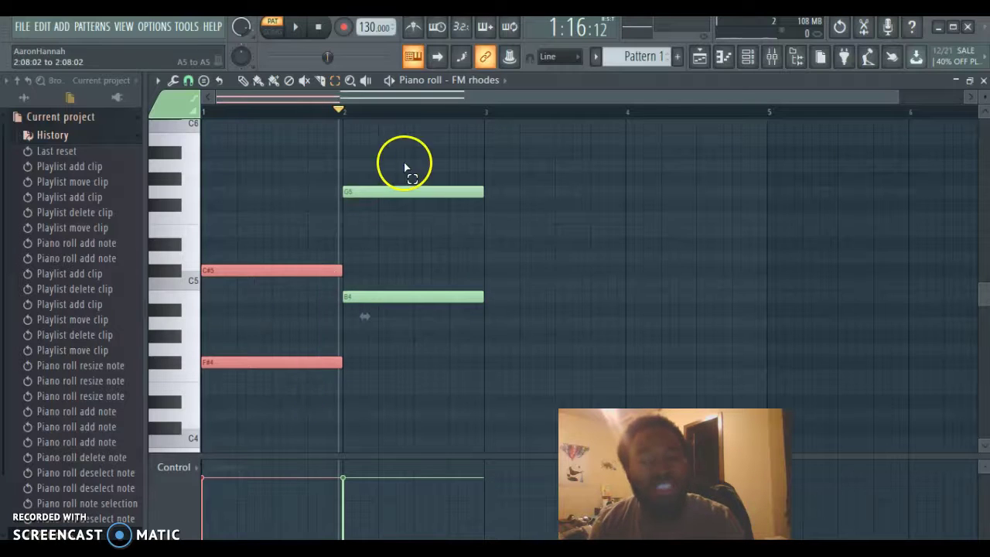
pyautogui.moveTo(405, 167); pyautogui.dragTo(479, 358)
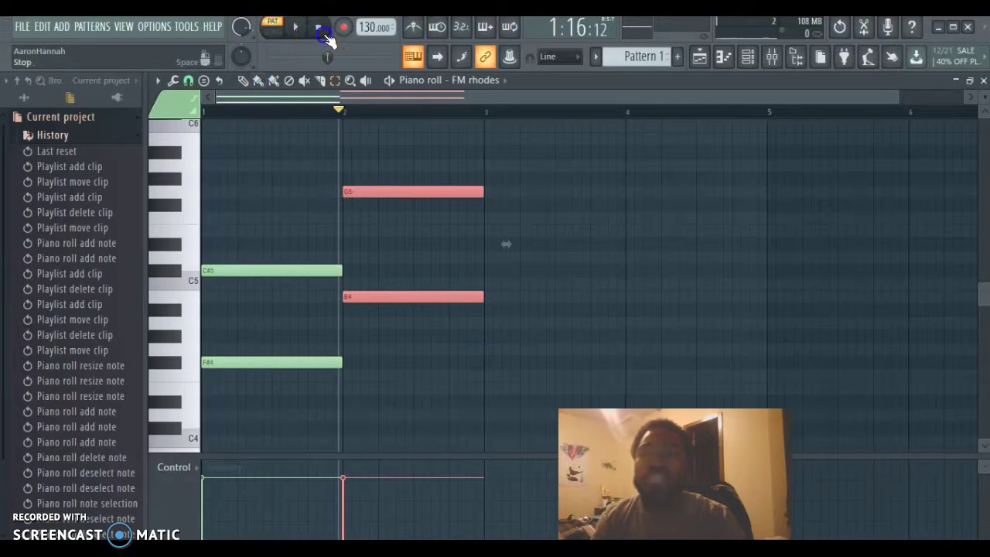
pyautogui.click(319, 29)
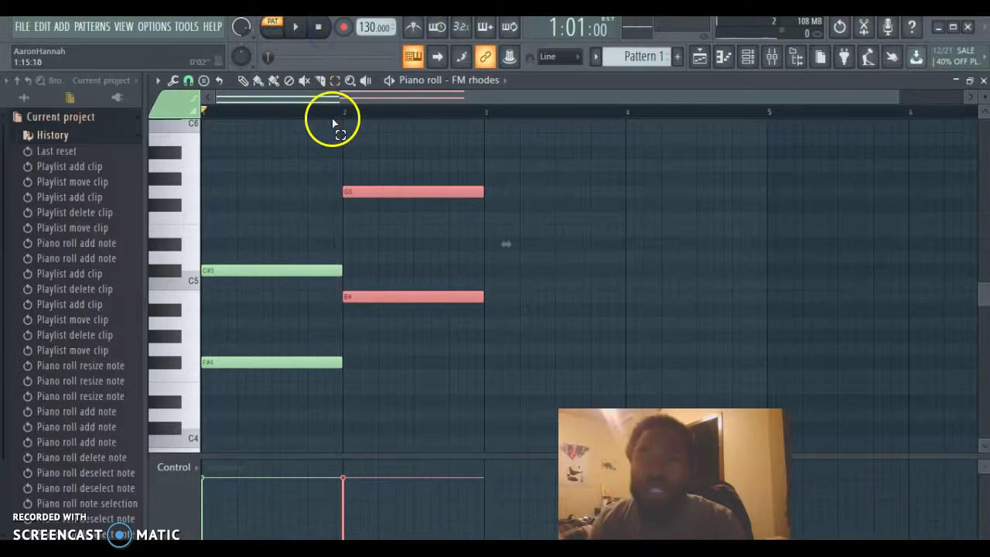
pyautogui.click(246, 81)
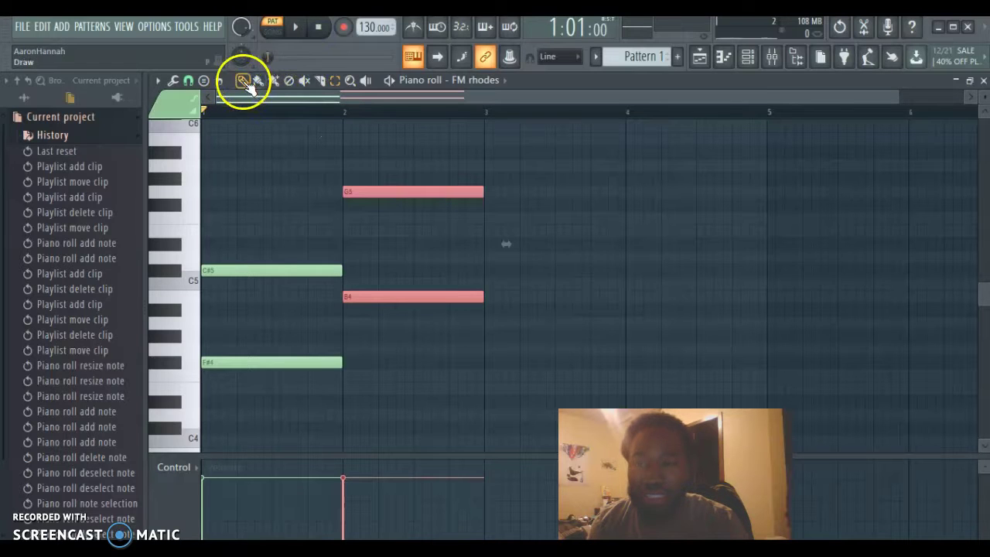
pyautogui.click(289, 110)
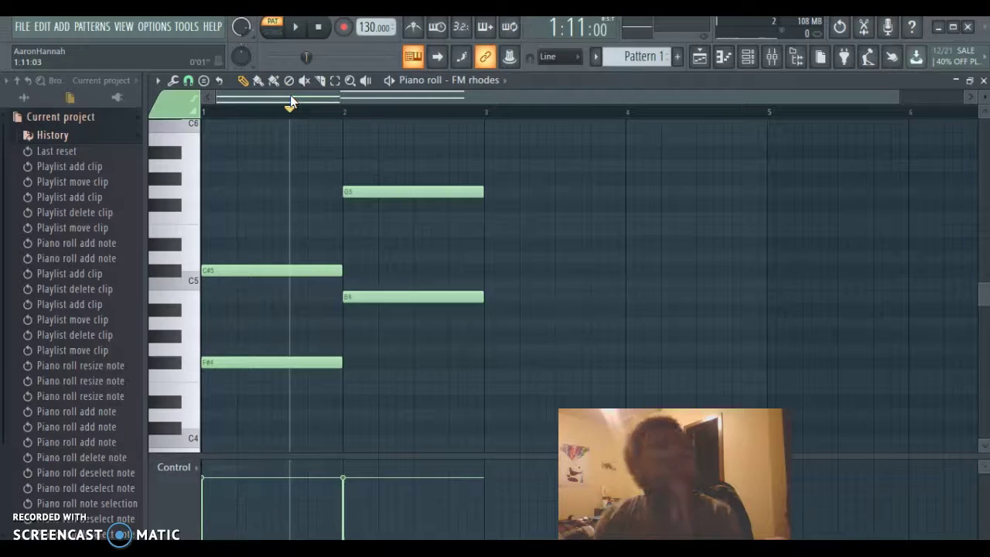
# Select the G5 and B4 notes in bar 2 and duplicate them repeatedly, one copy after another.
pyautogui.click(338, 80)
pyautogui.moveTo(420, 159); pyautogui.dragTo(449, 361)
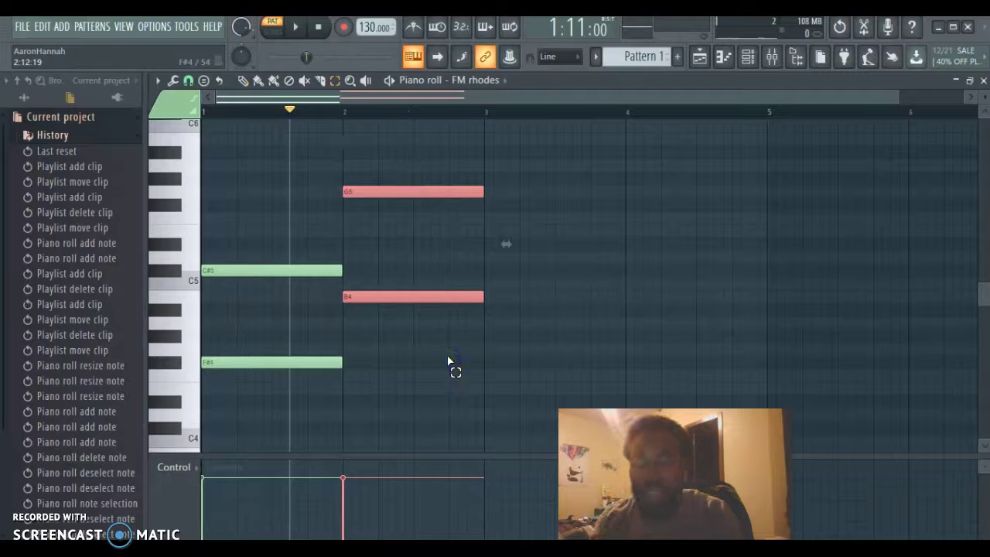
pyautogui.hotkey('ctrl', 'b')
pyautogui.hotkey('ctrl', 'b')
pyautogui.hotkey('ctrl', 'b')
pyautogui.hotkey('ctrl', 'b')
pyautogui.hotkey('ctrl', 'b')
pyautogui.hotkey('ctrl', 'b')
pyautogui.hotkey('ctrl', 'b')
pyautogui.hotkey('ctrl', 'b')
pyautogui.hotkey('ctrl', 'b')
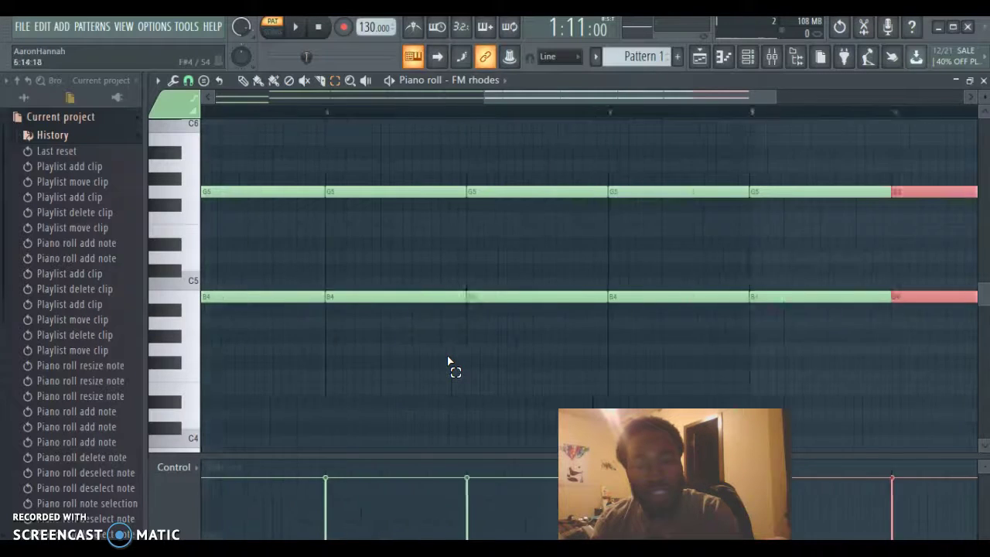
# Undo all duplications of the G5 and B4 notes and clear the note selection.
pyautogui.hotkey('ctrl', 'z')
pyautogui.hotkey('ctrl', 'z')
pyautogui.hotkey('ctrl', 'z')
pyautogui.hotkey('ctrl', 'z')
pyautogui.hotkey('ctrl', 'z')
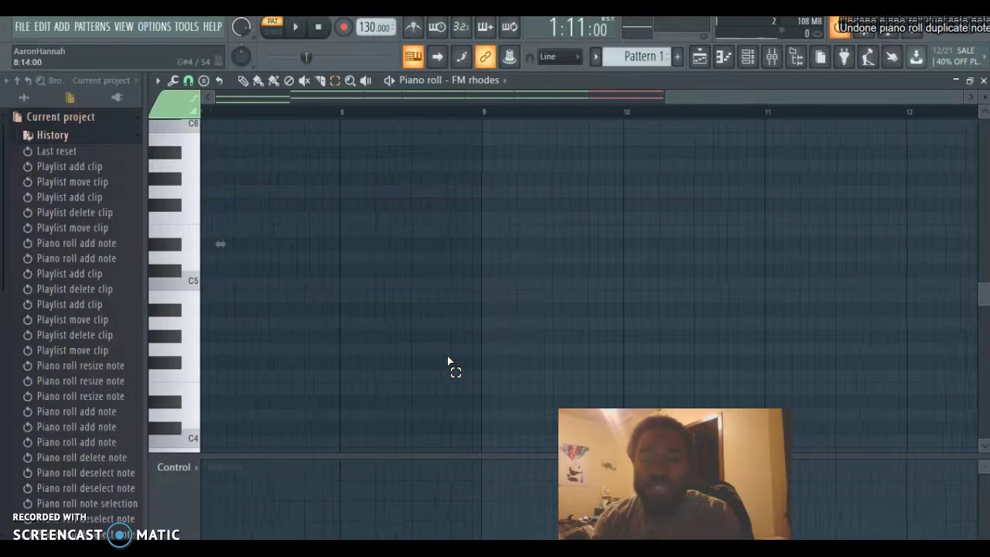
pyautogui.moveTo(776, 92); pyautogui.dragTo(517, 99)
pyautogui.hotkey('ctrl', 'z')
pyautogui.hotkey('ctrl', 'z')
pyautogui.hotkey('ctrl', 'z')
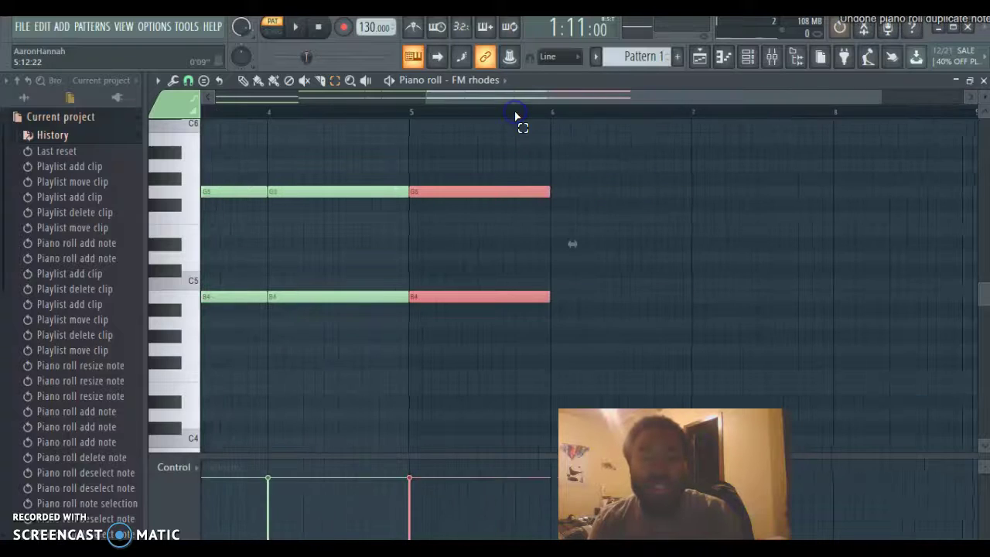
pyautogui.moveTo(495, 98); pyautogui.dragTo(232, 128)
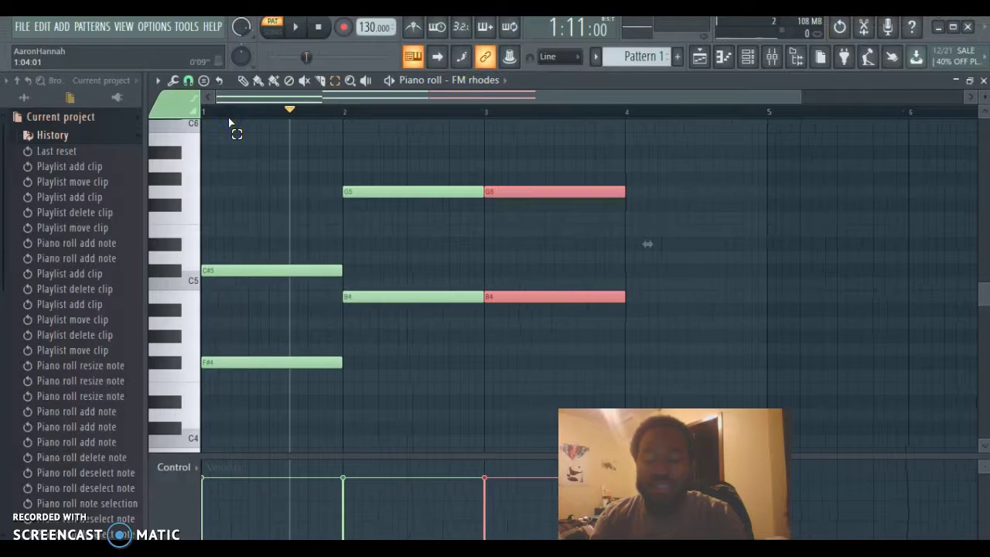
pyautogui.hotkey('ctrl', 'z')
pyautogui.keyDown('ctrl'); pyautogui.click(280, 151); pyautogui.keyUp('ctrl')
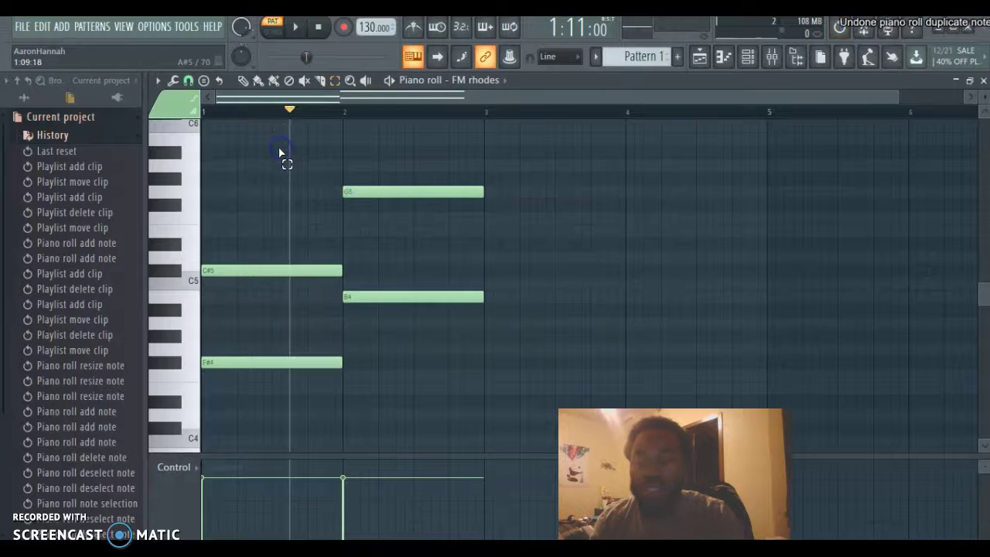
# Select all four piano roll notes, duplicate them three times to fill bars 1 to 8, and clear the selection with the Draw tool active.
pyautogui.hotkey('ctrl', 'a')
pyautogui.hotkey('ctrl', 'b')
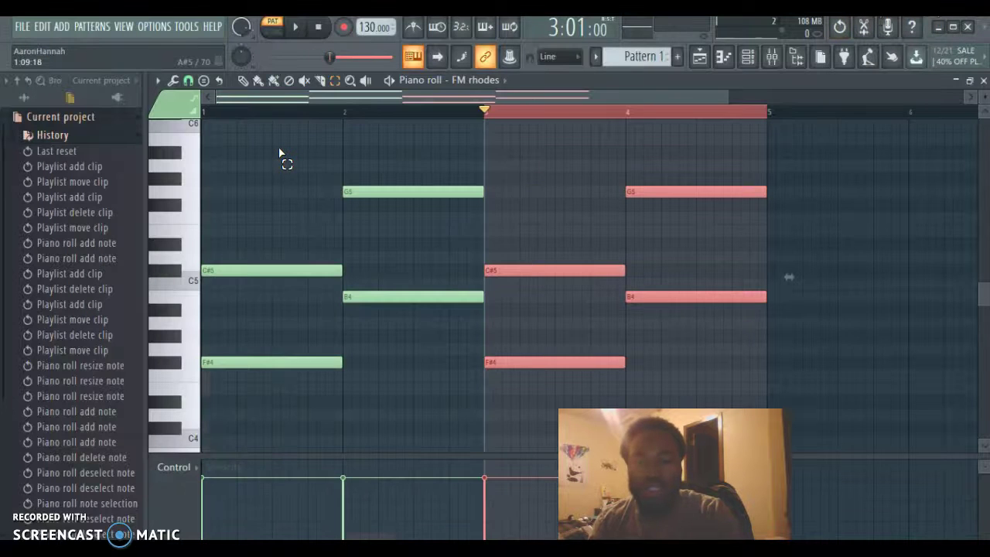
pyautogui.hotkey('ctrl', 'b')
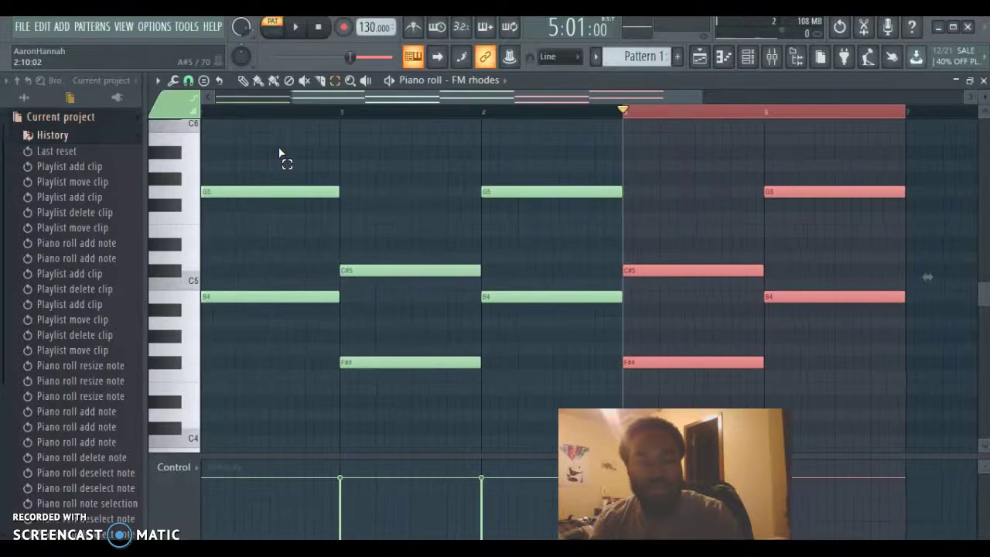
pyautogui.moveTo(517, 95); pyautogui.dragTo(883, 93)
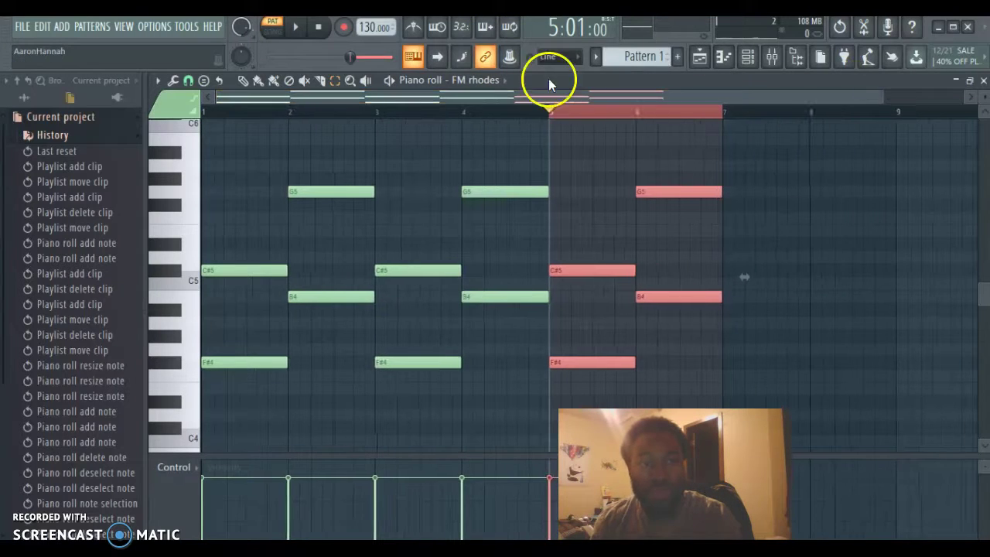
pyautogui.hotkey('ctrl', 'b')
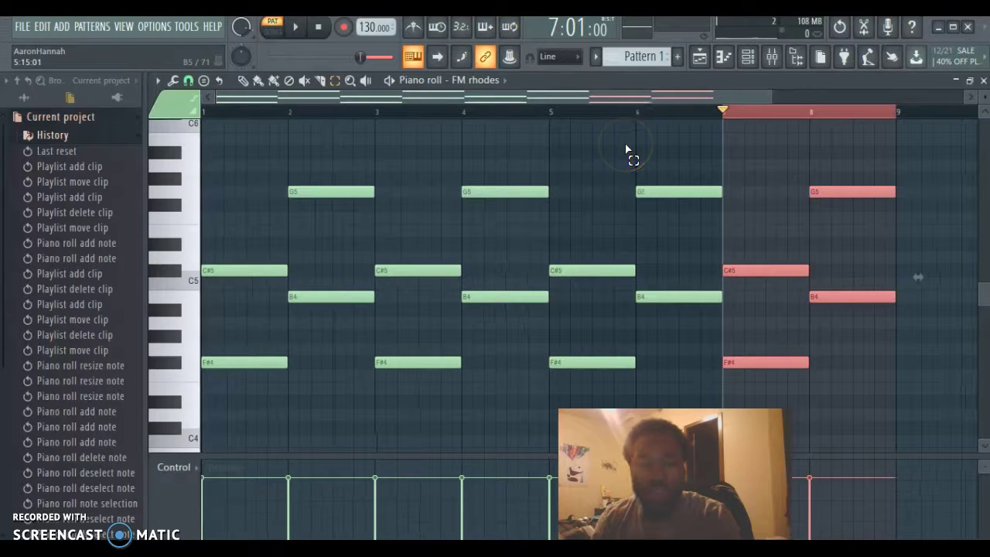
pyautogui.click(242, 82)
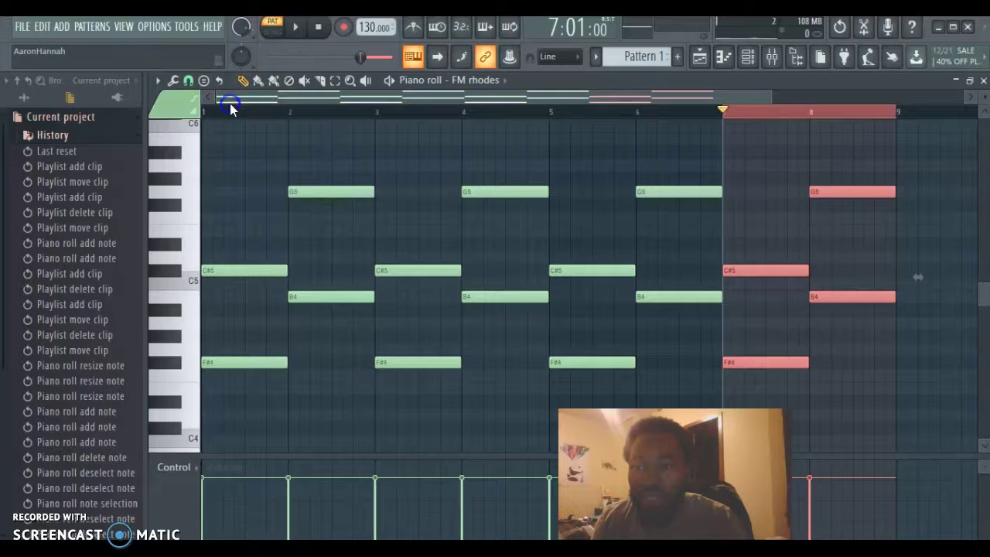
pyautogui.click(230, 110)
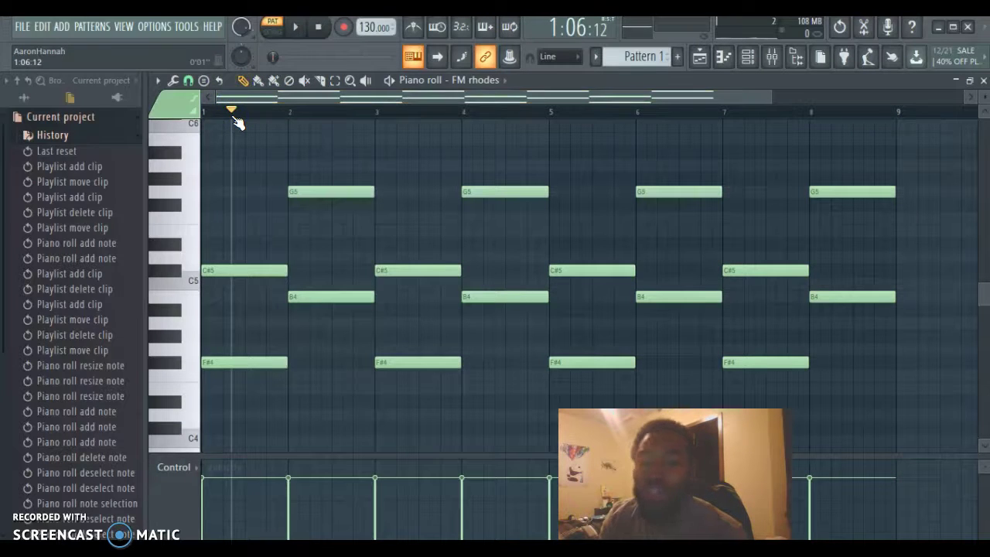
# Play the extended pattern briefly from the start, stop it, and turn on the metronome.
pyautogui.click(301, 52)
pyautogui.click(316, 30)
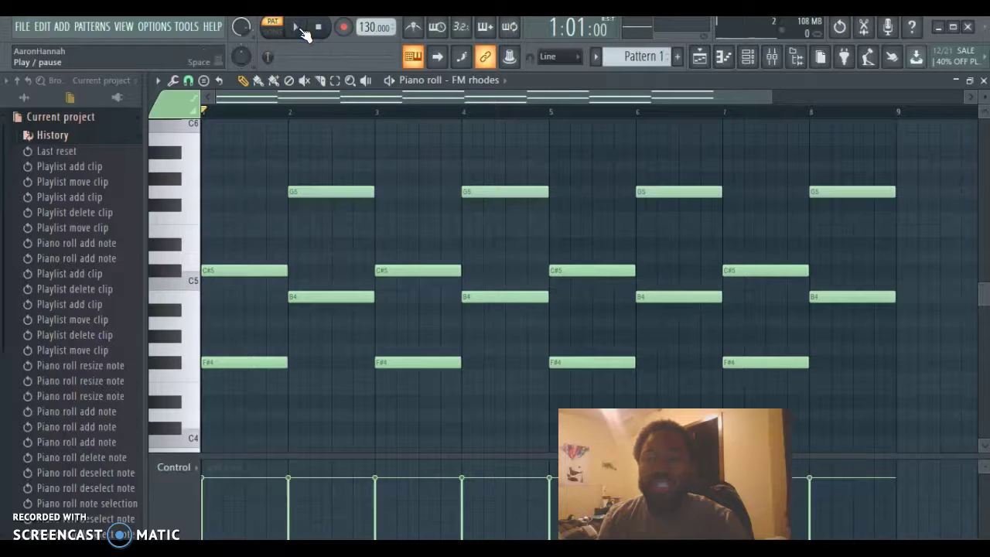
pyautogui.click(300, 30)
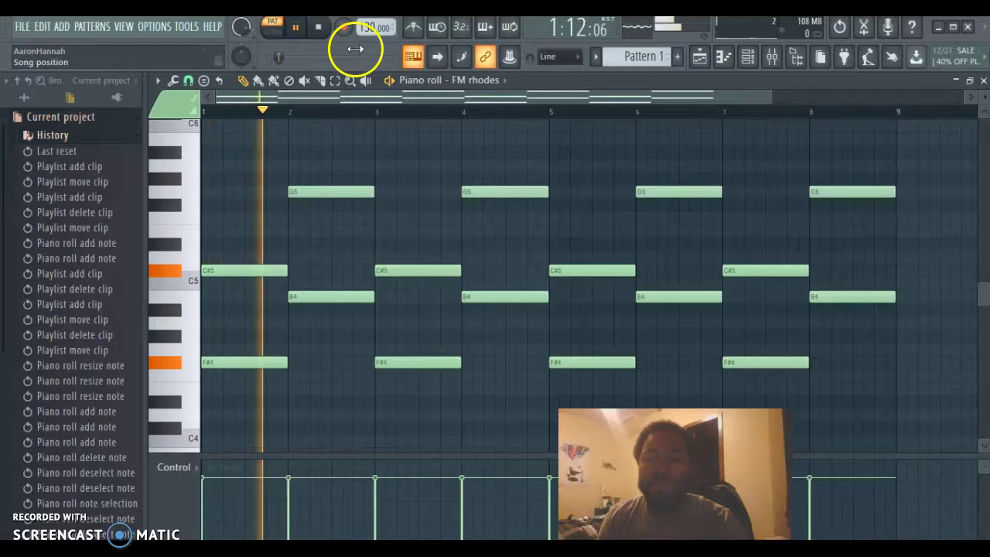
pyautogui.press('space')
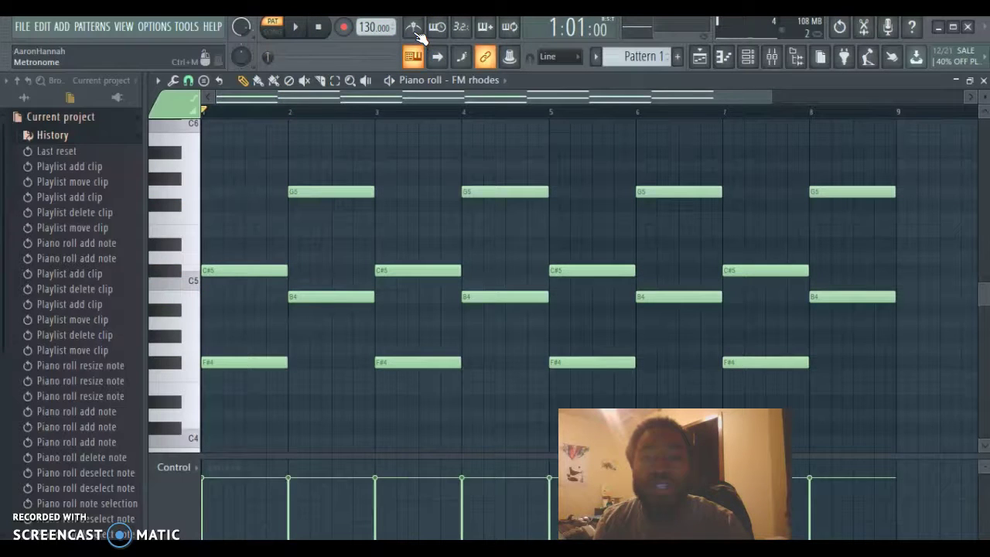
pyautogui.click(415, 29)
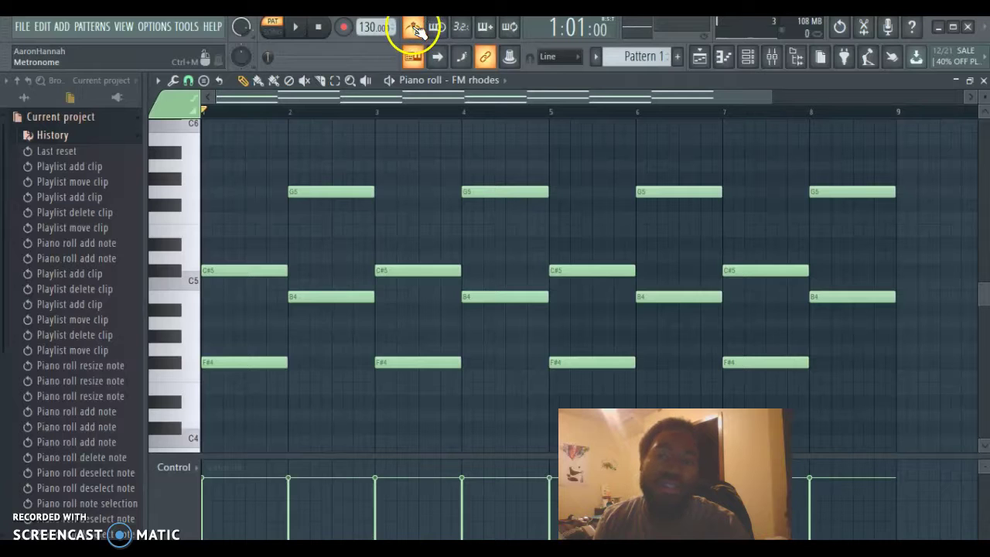
pyautogui.click(415, 29)
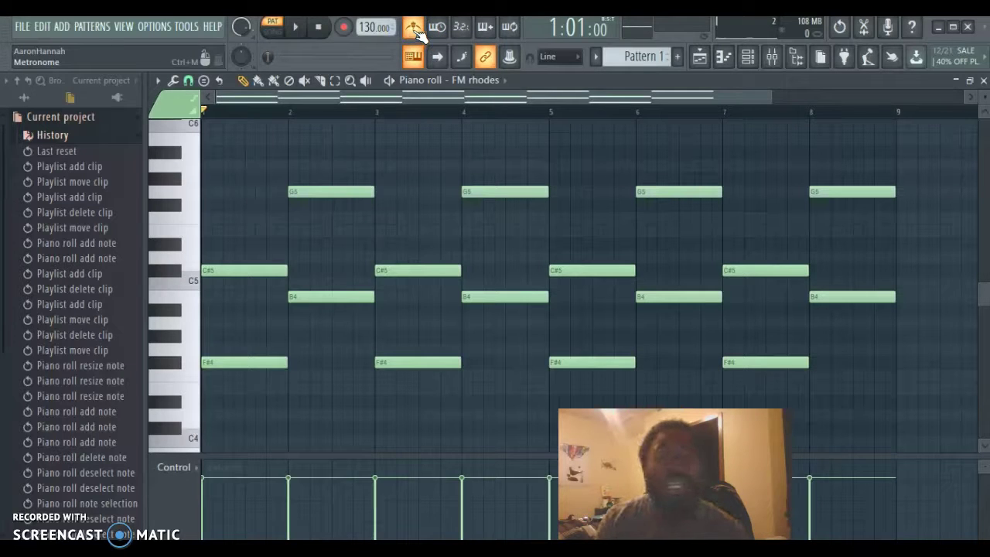
# Open the online content and events list and disable online news.
pyautogui.click(970, 57)
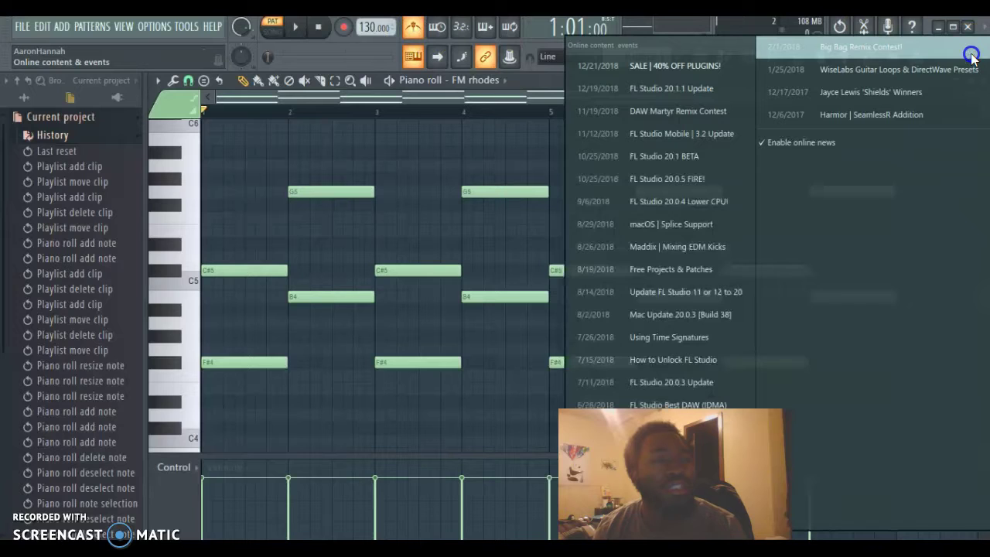
pyautogui.click(716, 290)
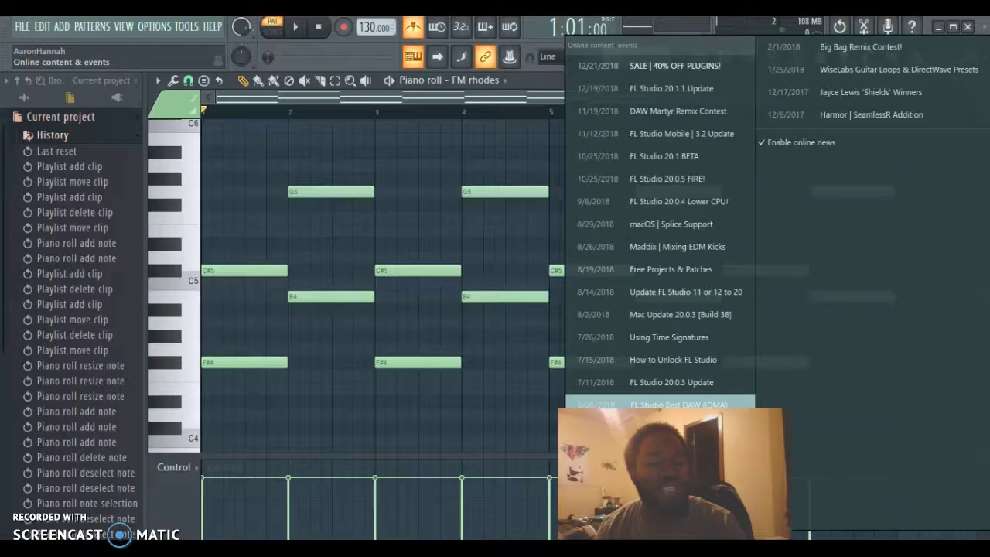
pyautogui.click(810, 143)
pyautogui.click(590, 82)
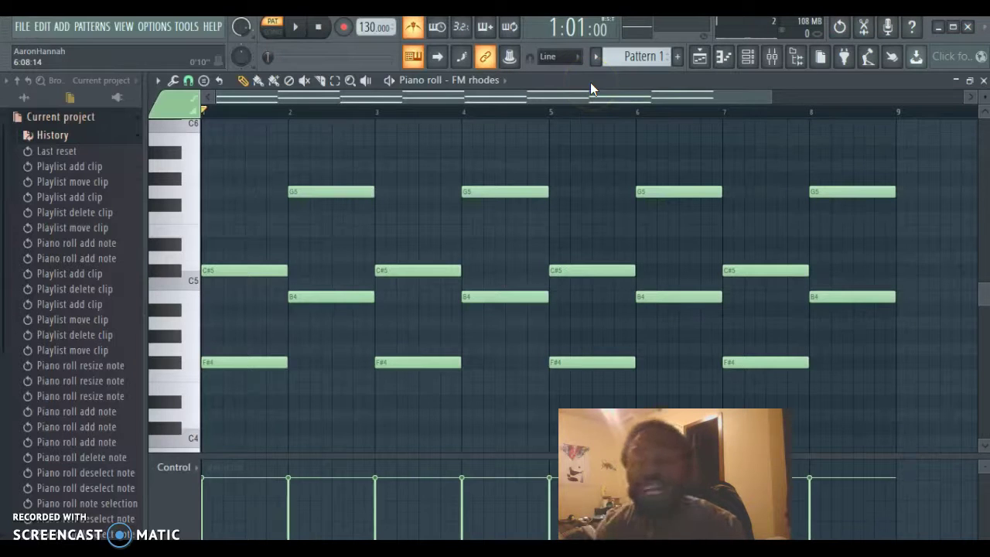
# Play Pattern 1 from the start with the metronome sounding, and stop playback.
pyautogui.click(412, 28)
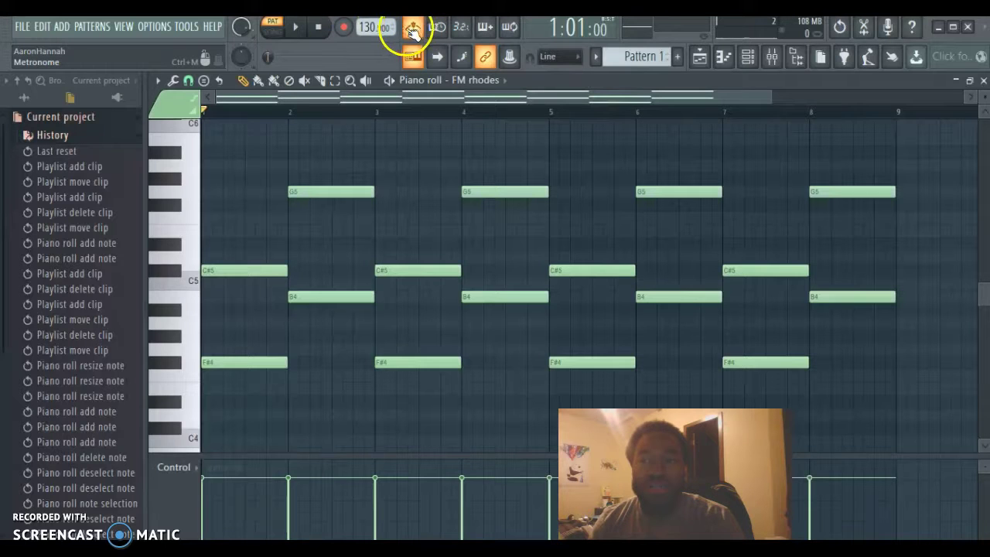
pyautogui.click(295, 29)
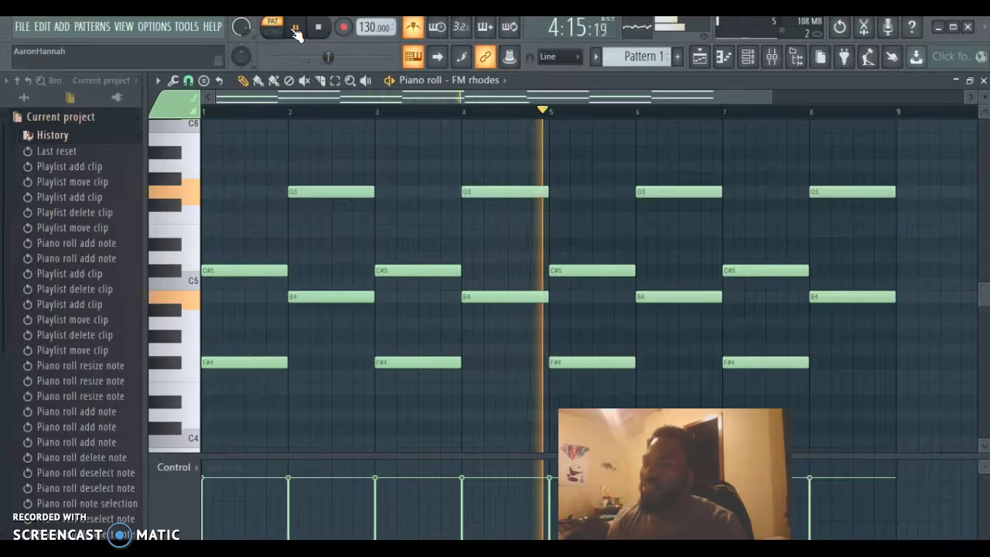
pyautogui.click(295, 28)
pyautogui.click(318, 27)
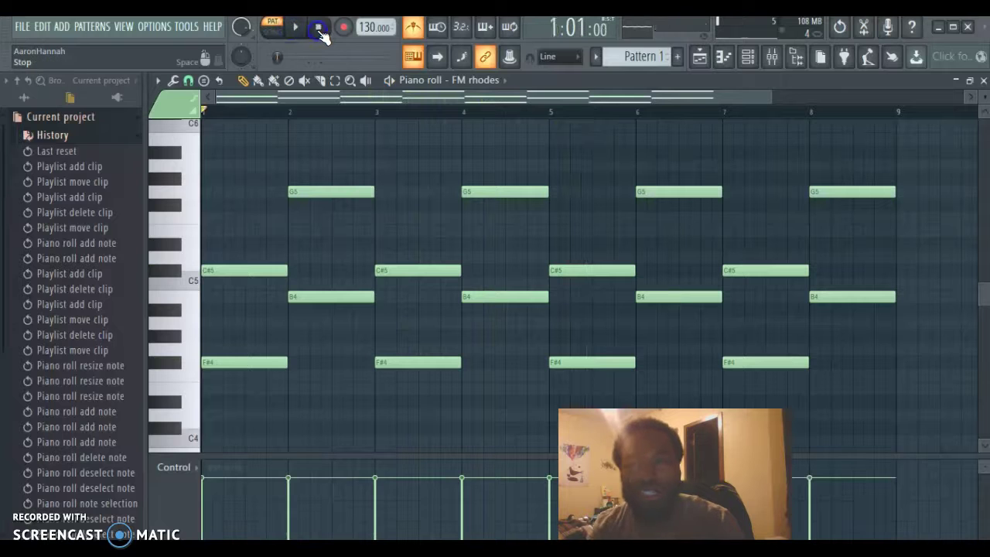
# Play Pattern 1 while viewing its clip in the playlist, stop it, and switch playback to song mode.
pyautogui.click(699, 57)
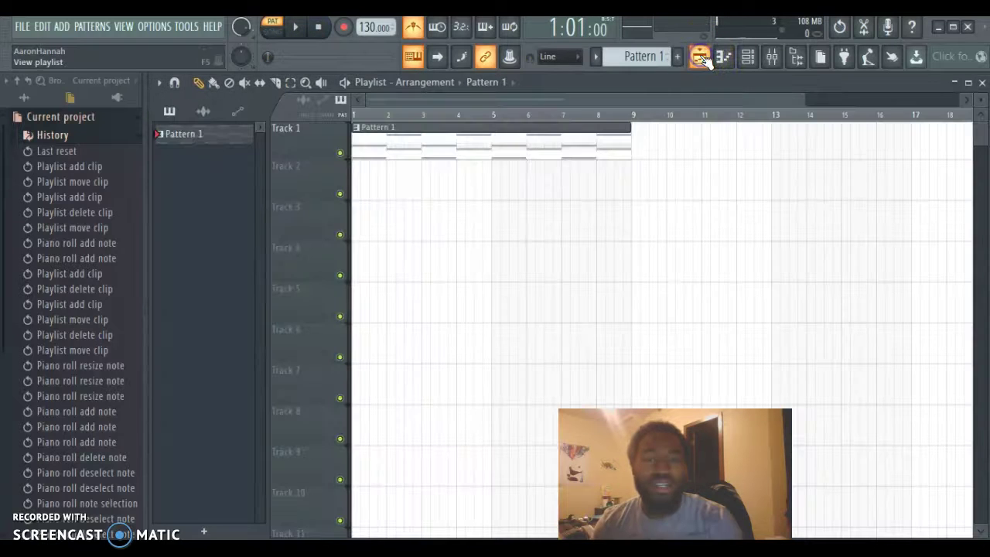
pyautogui.click(297, 31)
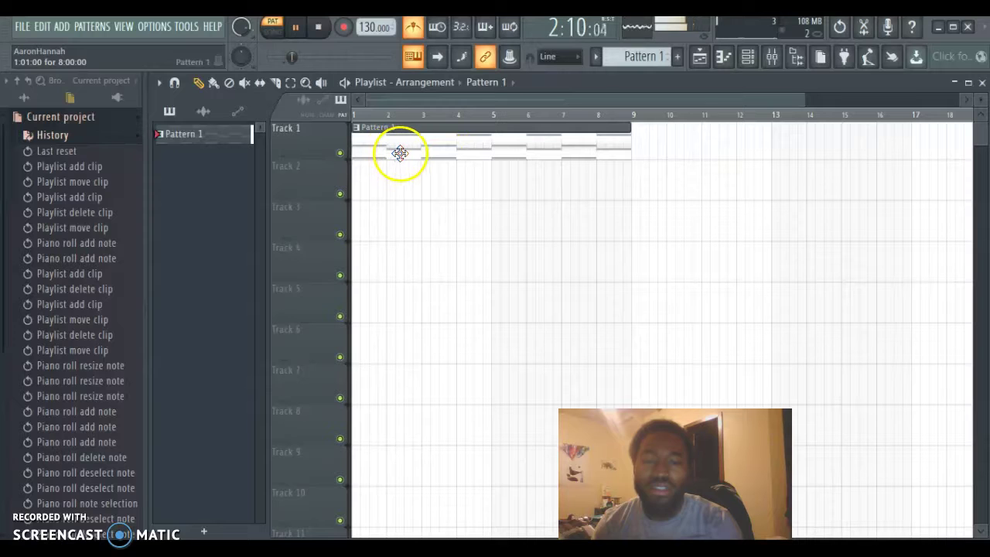
pyautogui.click(466, 148)
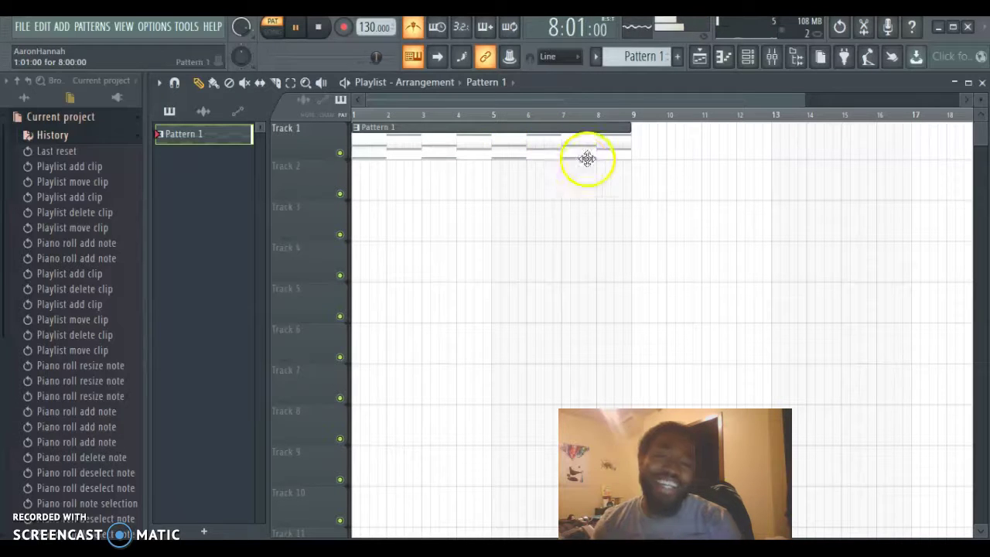
pyautogui.press('space')
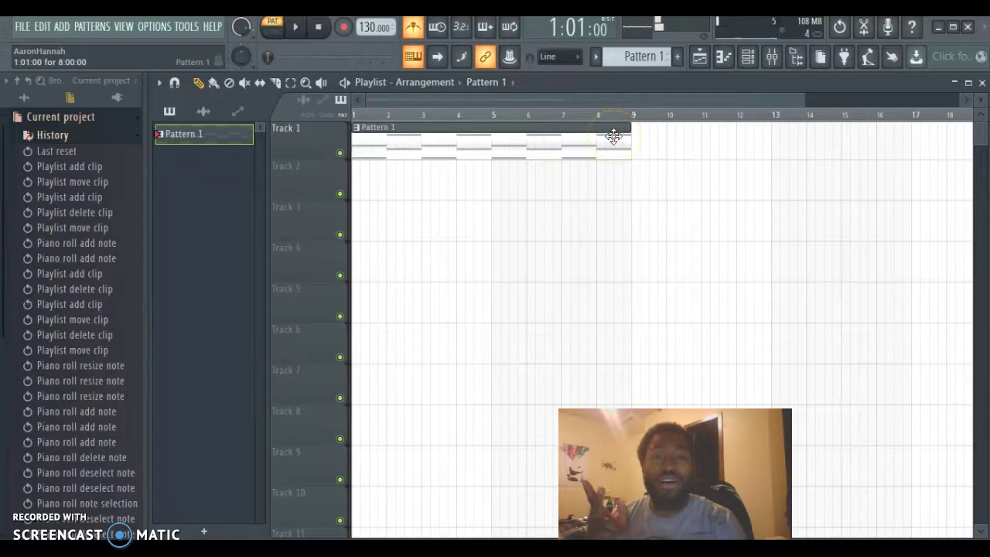
pyautogui.click(272, 32)
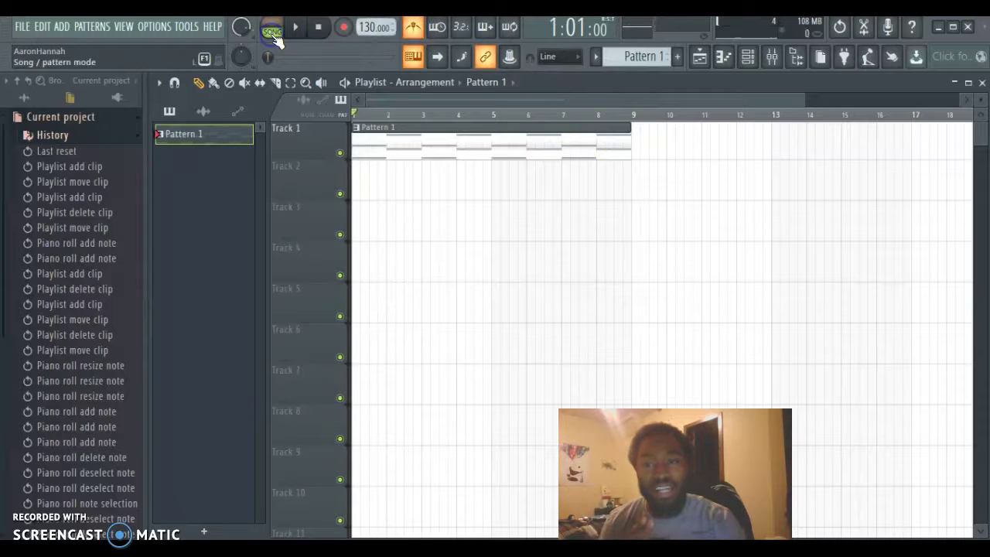
# Clone Pattern 1 as Pattern 2 and place a Pattern 2 clip on Track 2 of the playlist, starting at bar 9.
pyautogui.click(641, 56)
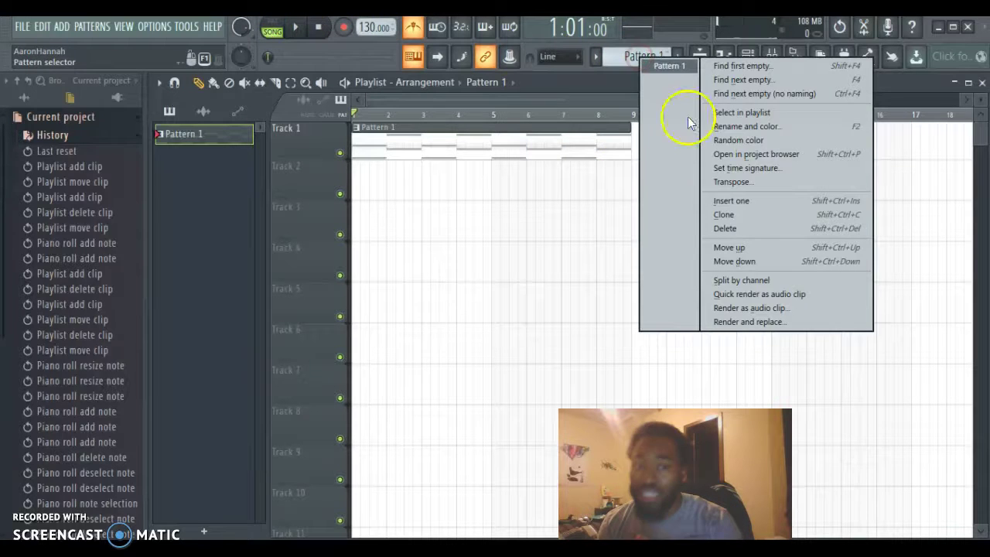
pyautogui.click(723, 215)
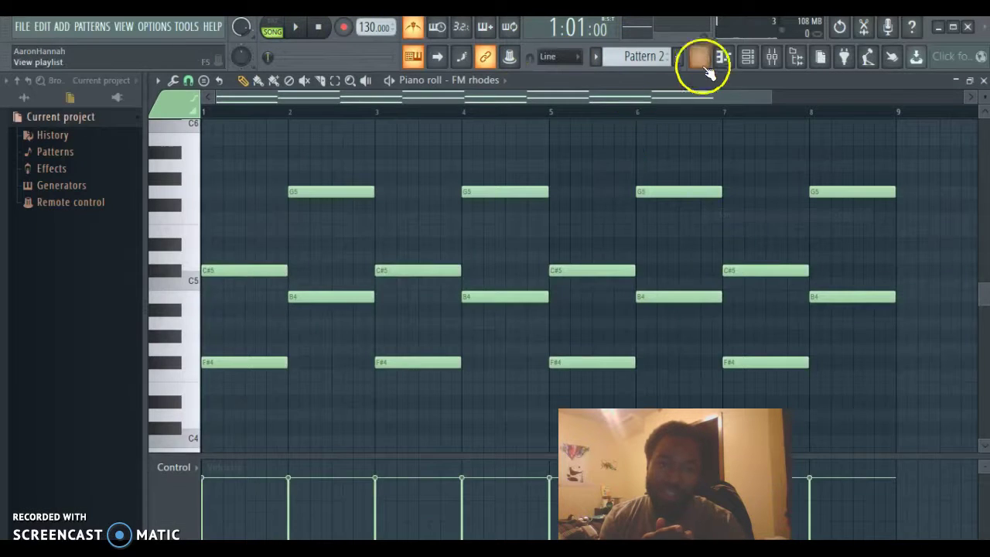
pyautogui.click(698, 57)
pyautogui.click(629, 172)
pyautogui.moveTo(655, 178); pyautogui.dragTo(654, 180)
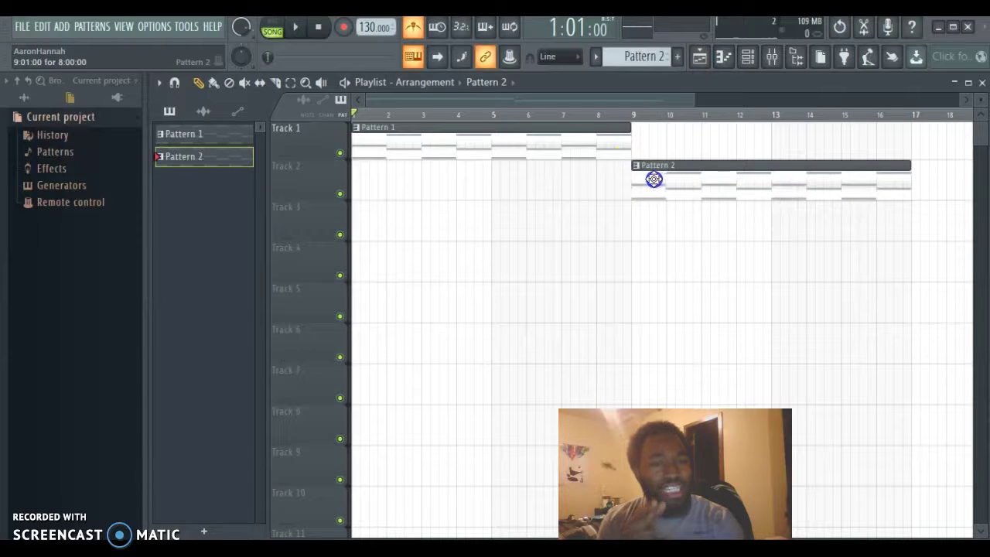
# Add a BooBass instrument channel to the channel rack and close its plugin window.
pyautogui.click(723, 57)
pyautogui.click(723, 57)
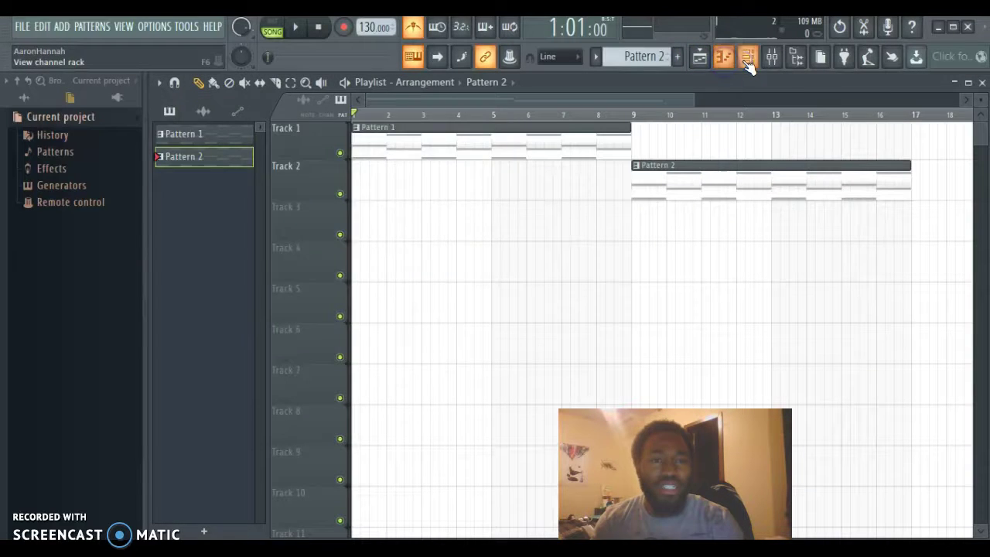
pyautogui.click(748, 62)
pyautogui.click(263, 269)
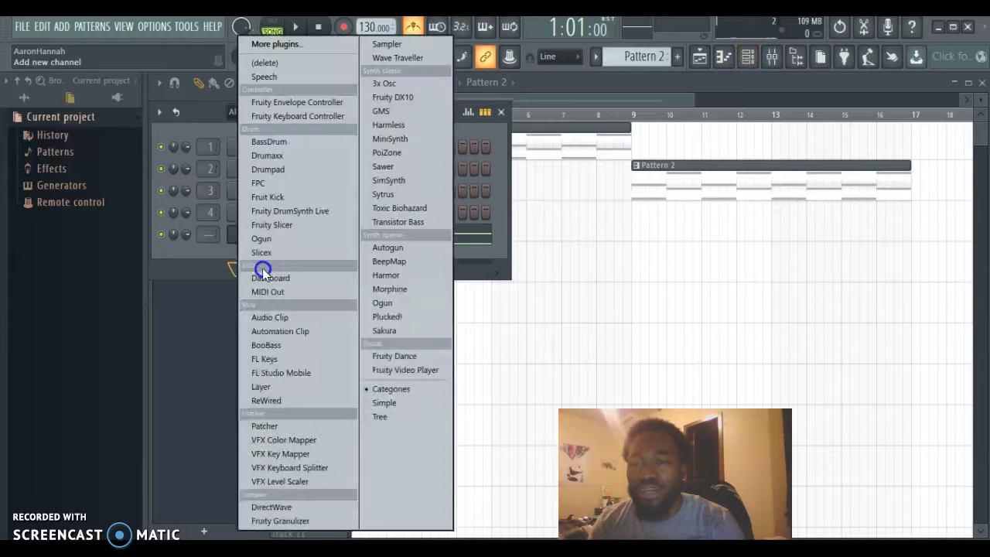
pyautogui.click(292, 345)
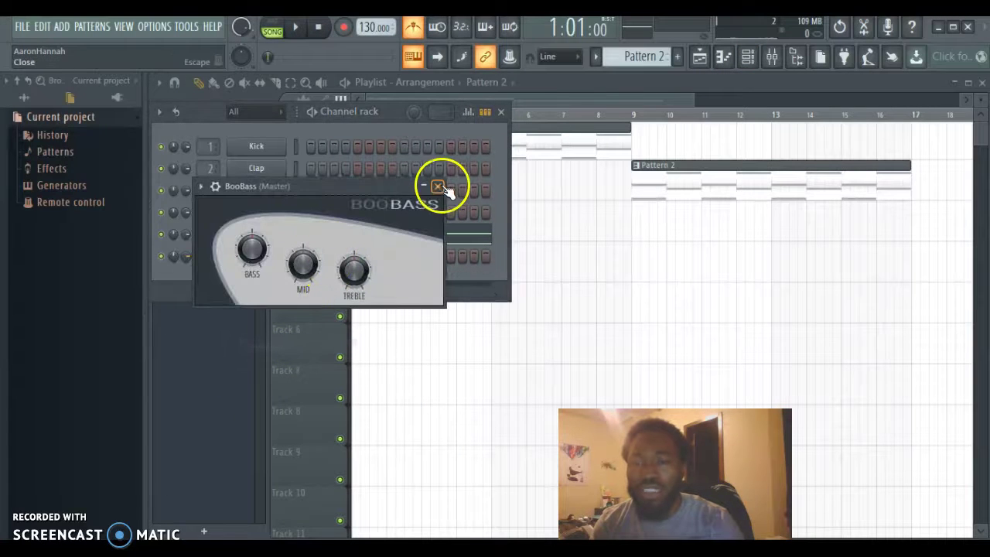
pyautogui.click(438, 188)
pyautogui.click(750, 61)
pyautogui.click(747, 58)
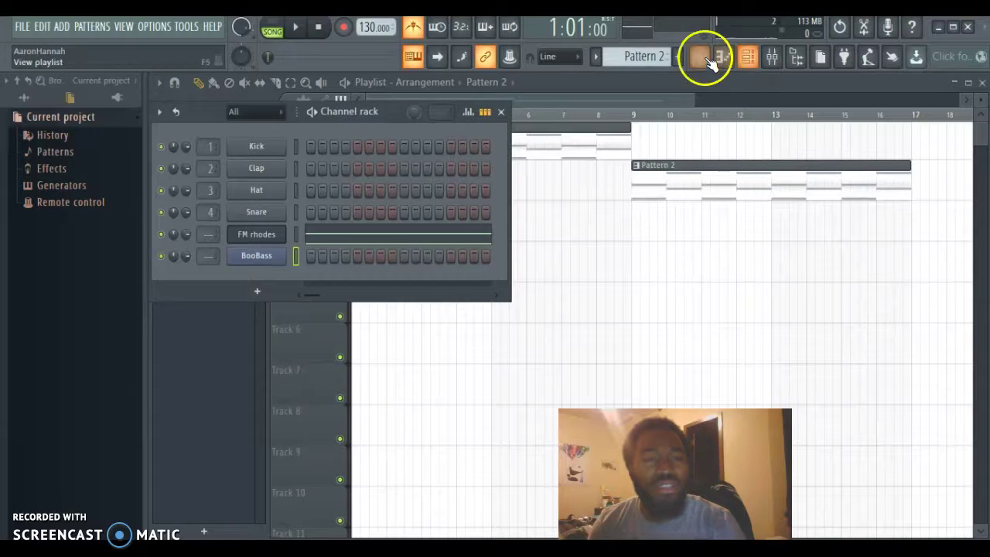
# Open the BooBass piano roll in Pattern 2, audition a few keys, and draw a one-bar F#4 note in bar 1.
pyautogui.click(724, 57)
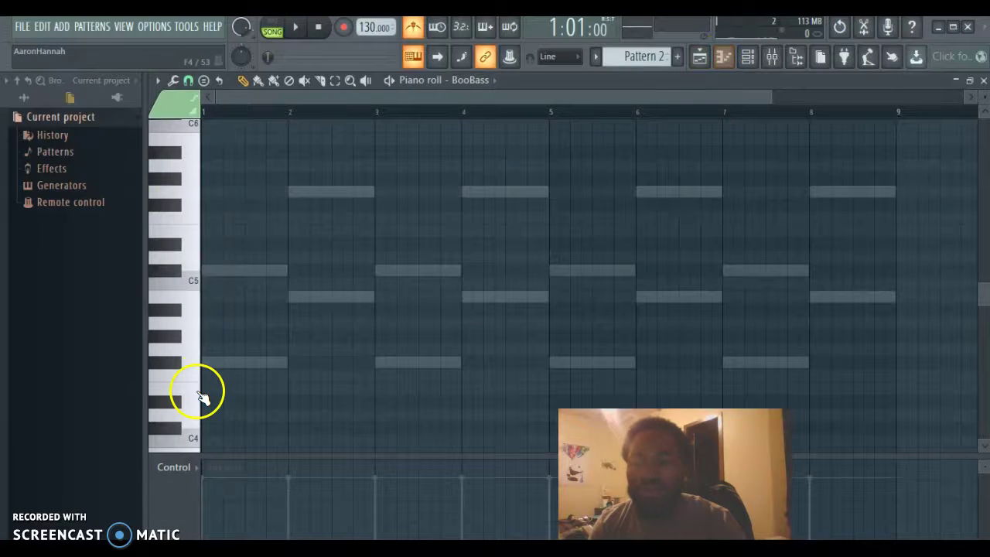
pyautogui.click(191, 411)
pyautogui.click(173, 348)
pyautogui.click(177, 361)
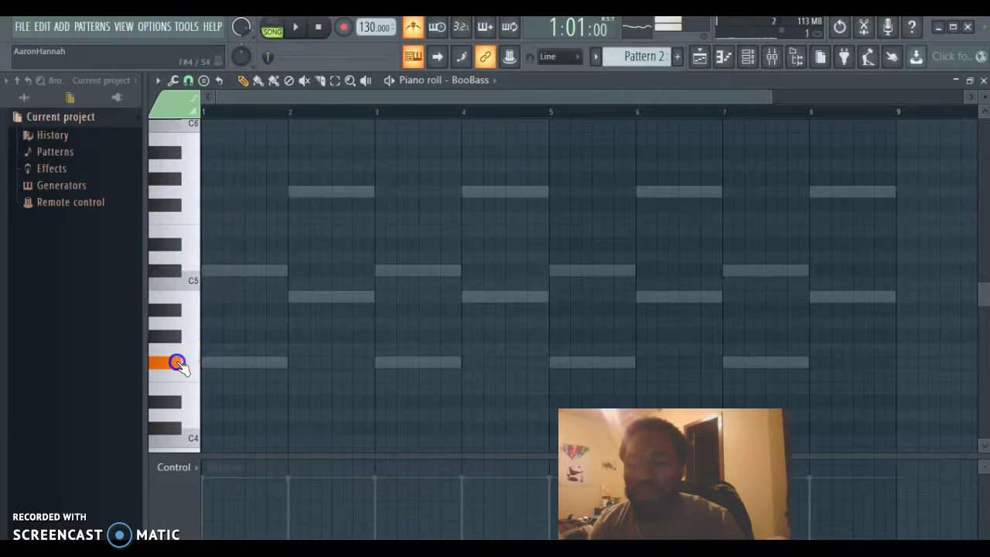
pyautogui.moveTo(242, 362); pyautogui.dragTo(179, 364)
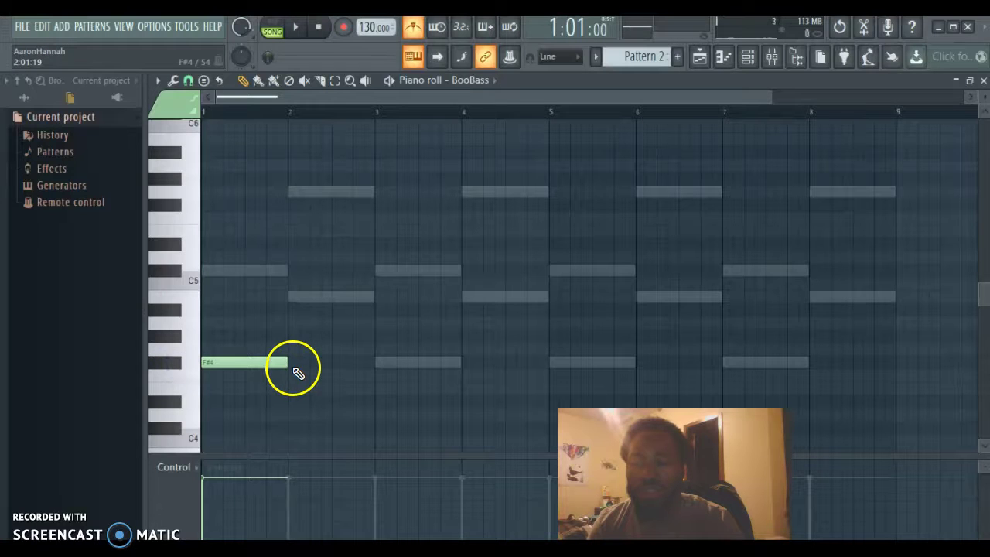
pyautogui.moveTo(285, 362)
pyautogui.mouseDown()
pyautogui.moveTo(427, 360)
pyautogui.moveTo(291, 369)
pyautogui.mouseUp()
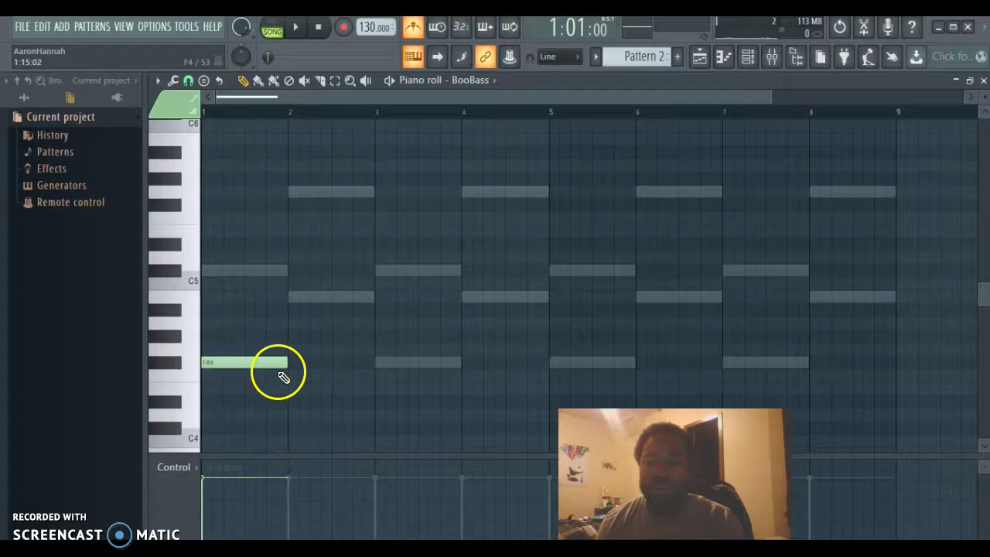
# Draw one-bar BooBass notes in the piano roll: B4 in bar 2, F#4 in bar 3, and D4 in bar 4.
pyautogui.click(272, 362)
pyautogui.moveTo(285, 346); pyautogui.dragTo(289, 299)
pyautogui.click(376, 361)
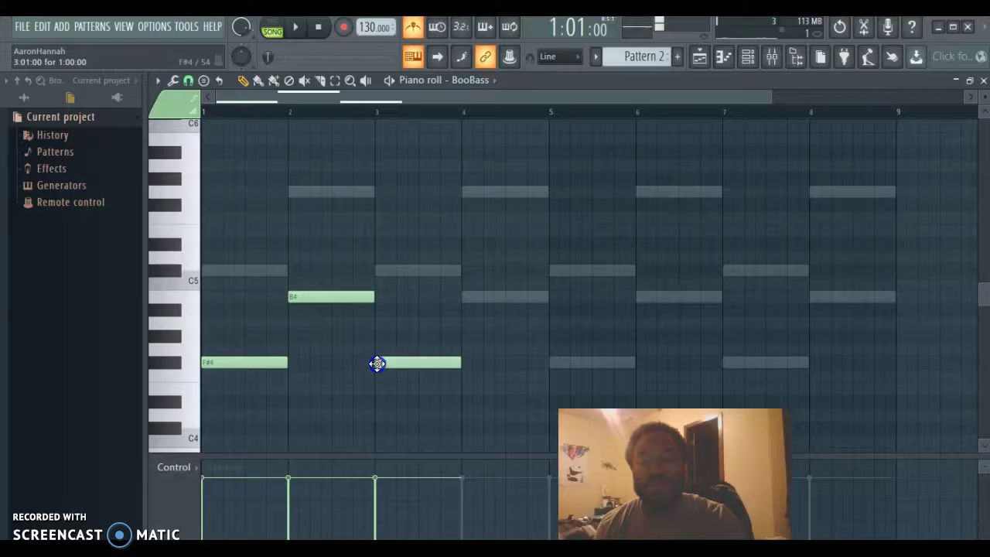
pyautogui.rightClick(472, 407)
pyautogui.moveTo(465, 408); pyautogui.dragTo(463, 426)
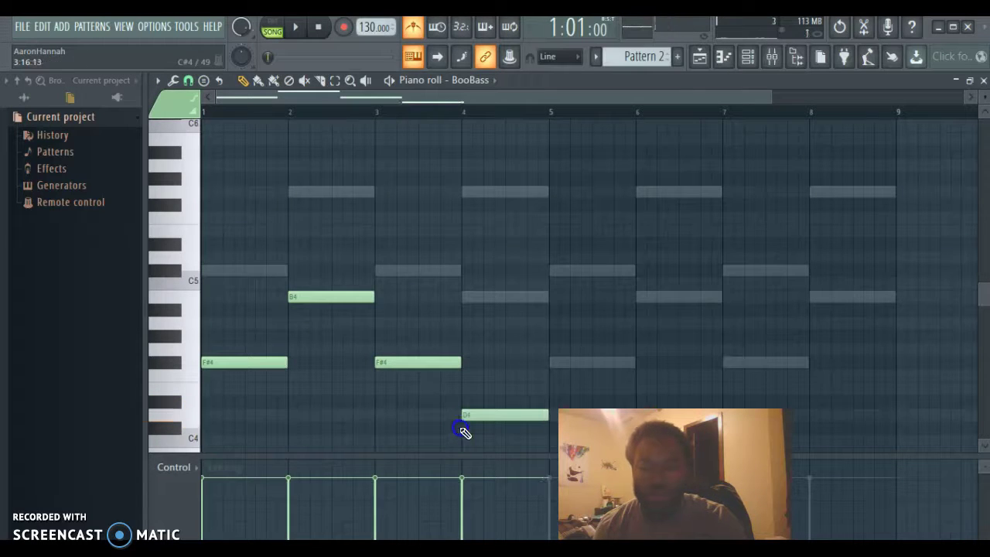
# Switch playback to pattern mode, look at Pattern 1, return to Pattern 2, and play it.
pyautogui.click(283, 35)
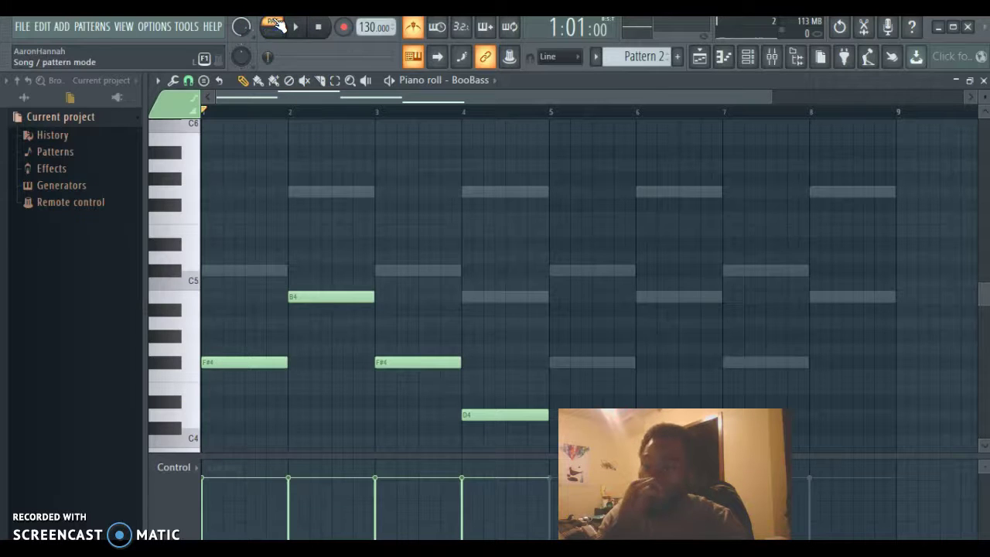
pyautogui.scroll(-1, 642, 58)
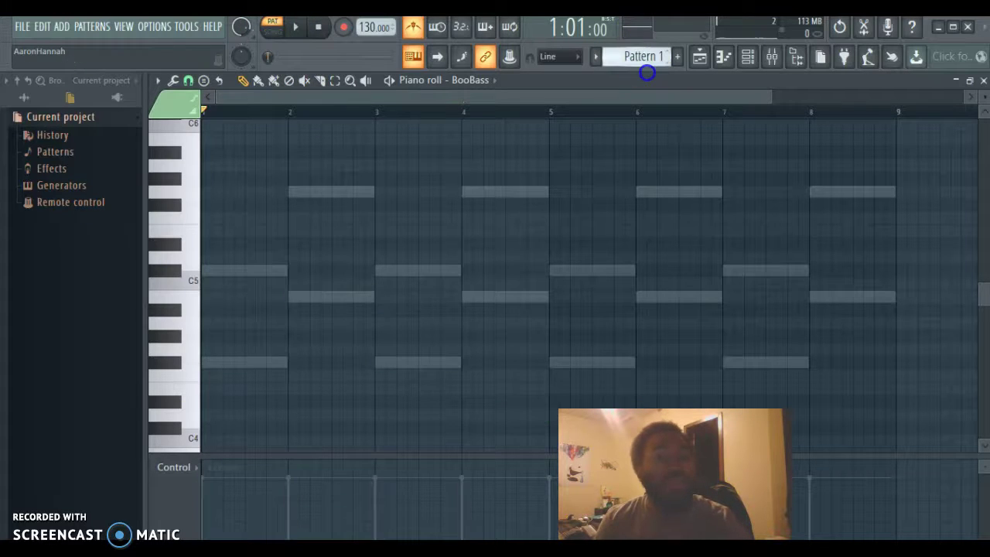
pyautogui.click(636, 56)
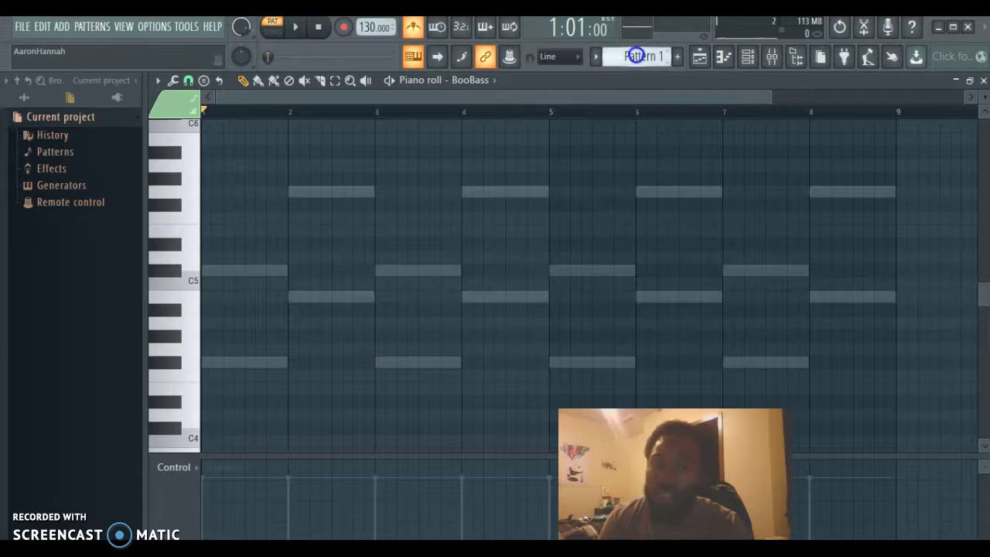
pyautogui.scroll(1, 636, 53)
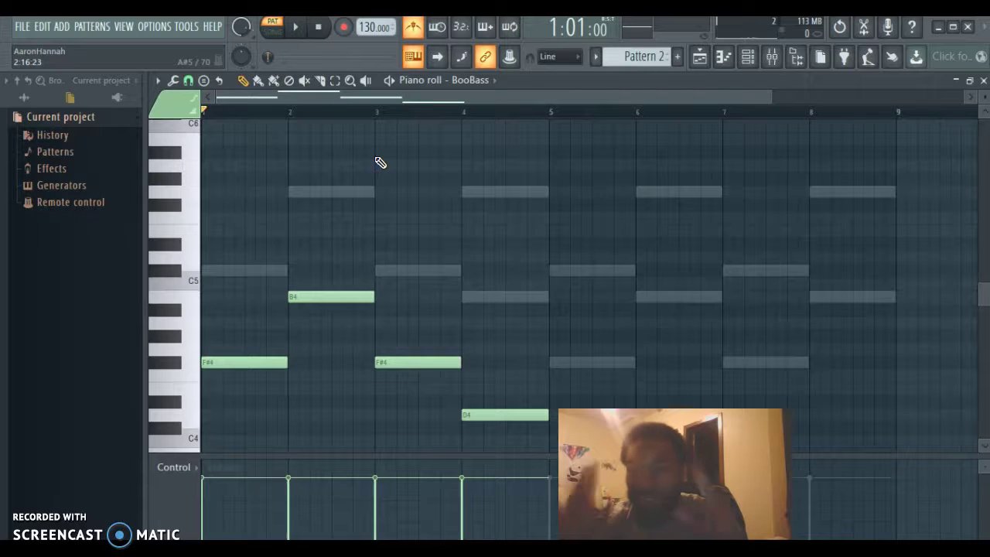
pyautogui.click(319, 29)
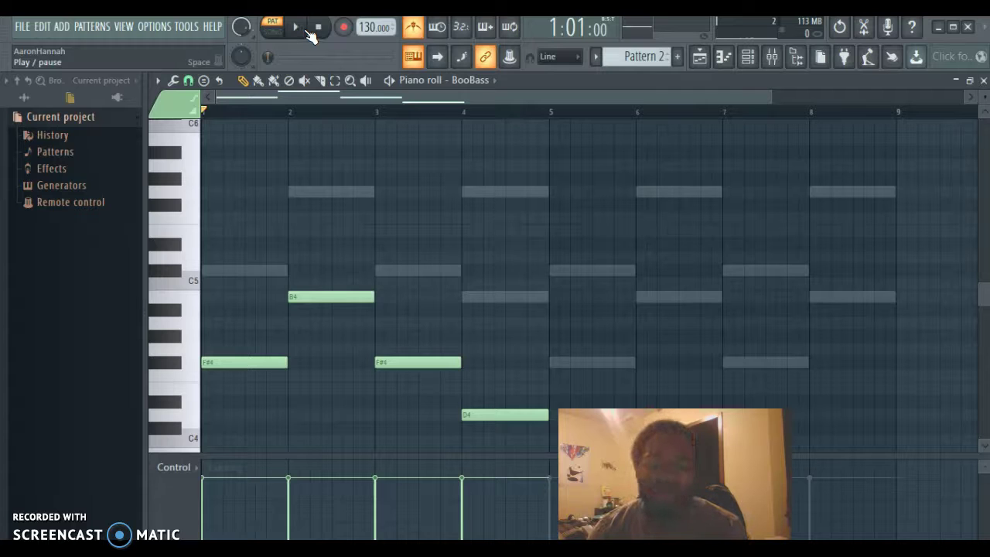
pyautogui.click(297, 29)
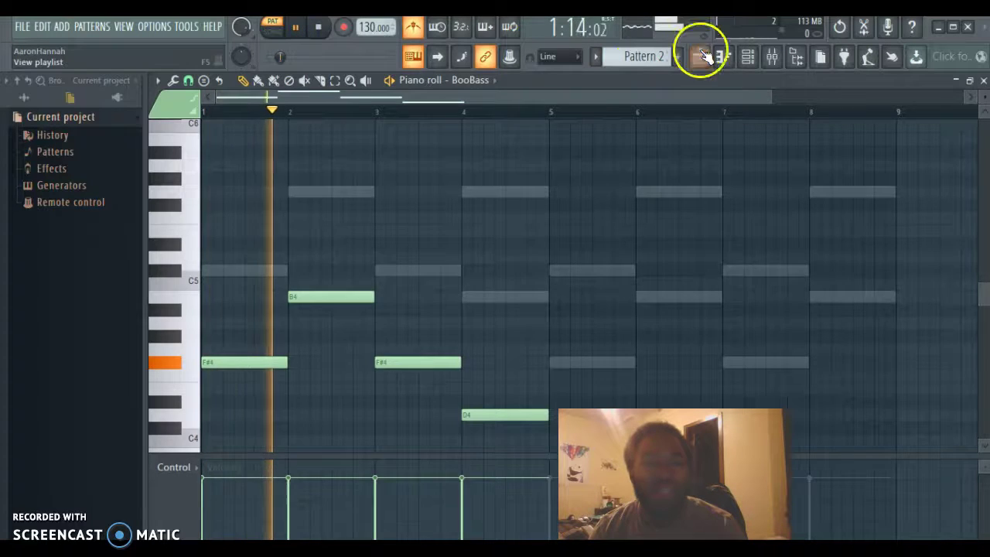
# Show the channel rack over the playlist, adjust the instrument channel volume while Pattern 2 plays, and stop playback.
pyautogui.click(699, 56)
pyautogui.click(725, 55)
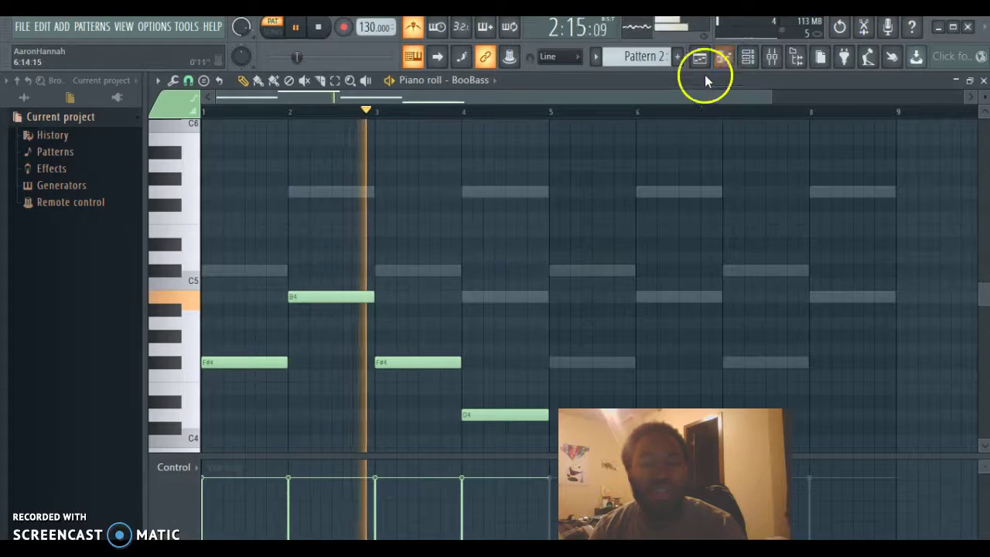
pyautogui.click(700, 56)
pyautogui.click(748, 56)
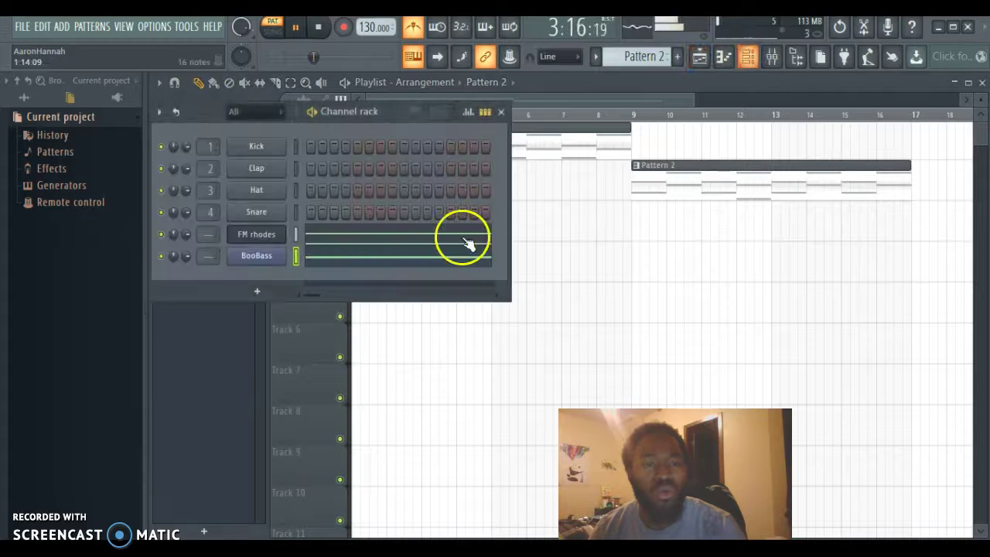
pyautogui.click(178, 236)
pyautogui.moveTo(179, 237); pyautogui.dragTo(185, 184)
pyautogui.press('space')
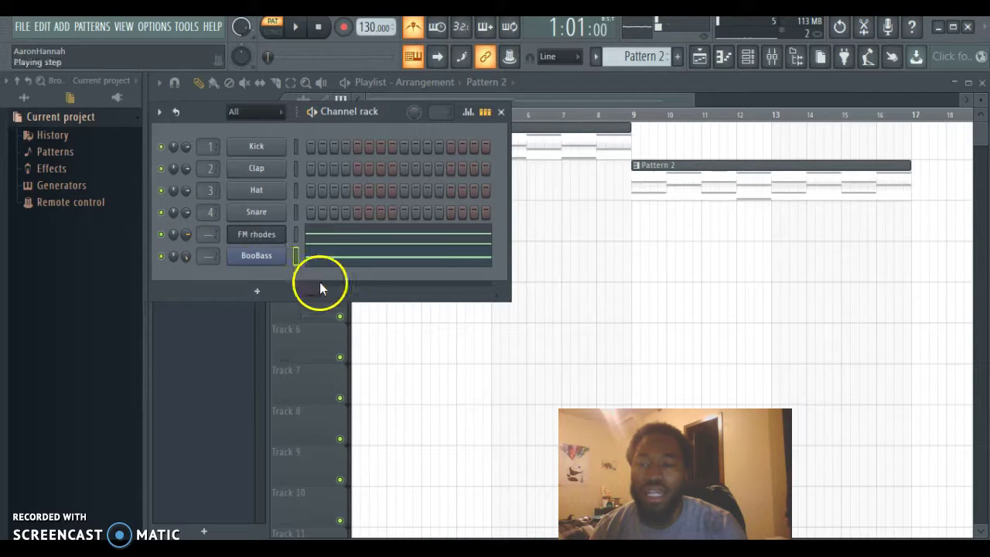
# Examine the BooBass plugin's Bass, Mid and Treble knobs and look at the mixer, closing each window again.
pyautogui.click(261, 258)
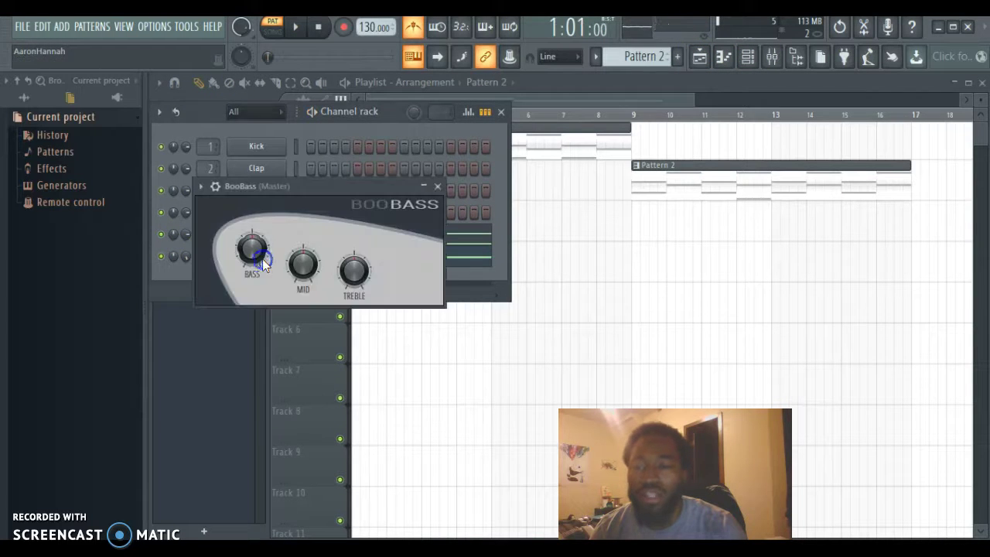
pyautogui.click(437, 188)
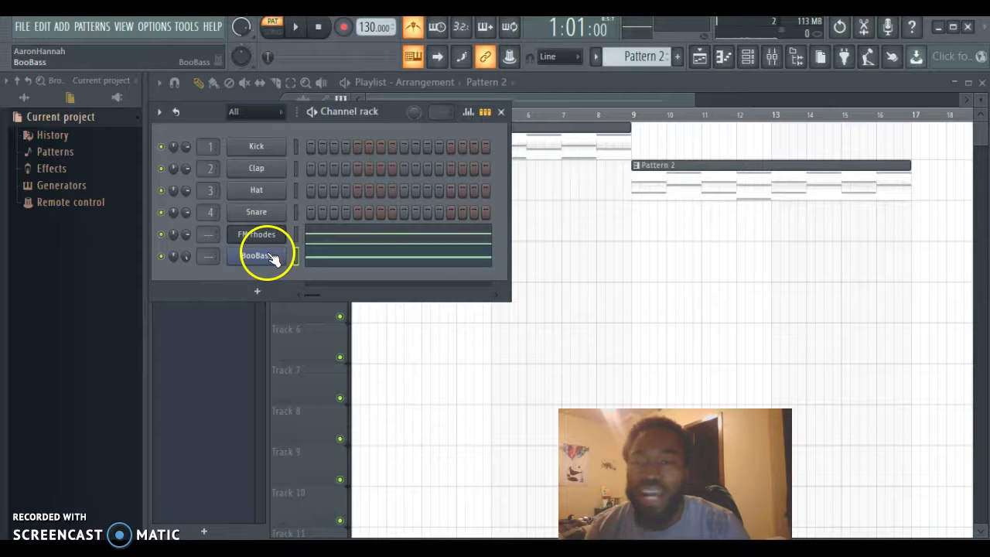
pyautogui.click(772, 56)
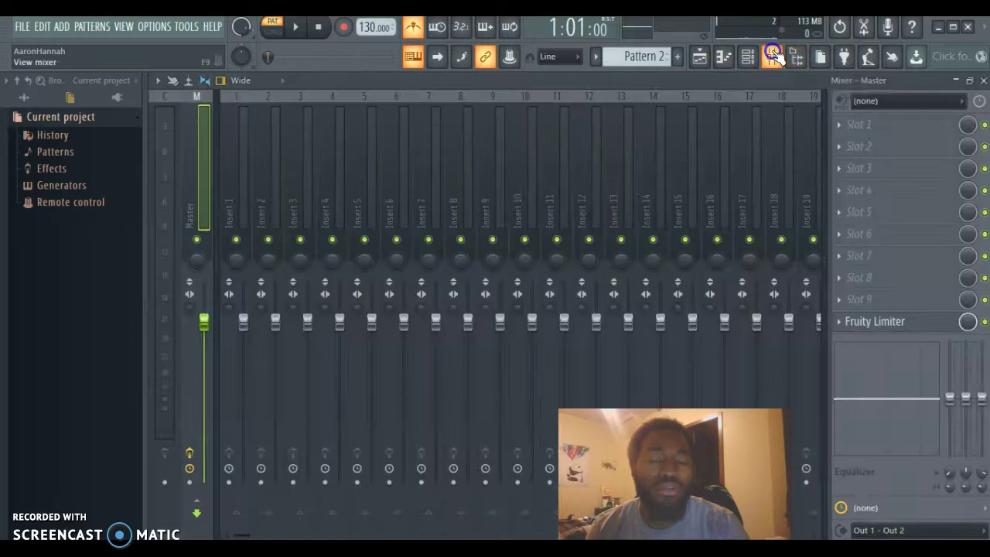
pyautogui.click(773, 57)
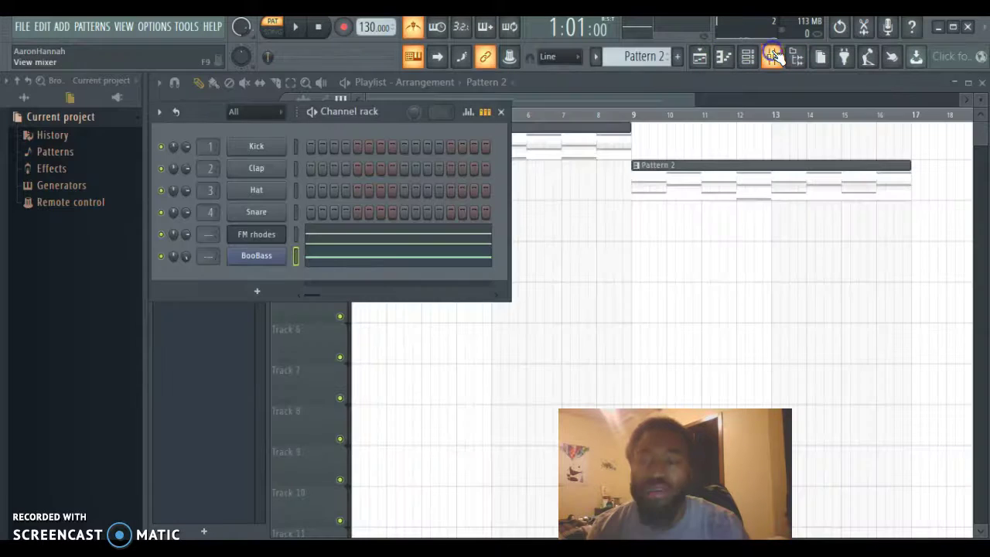
pyautogui.click(259, 262)
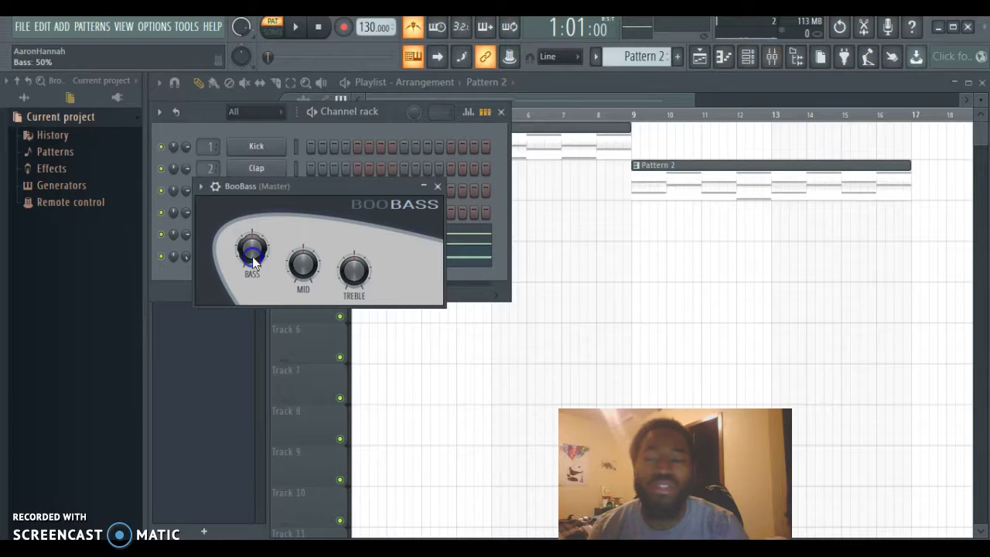
pyautogui.click(437, 186)
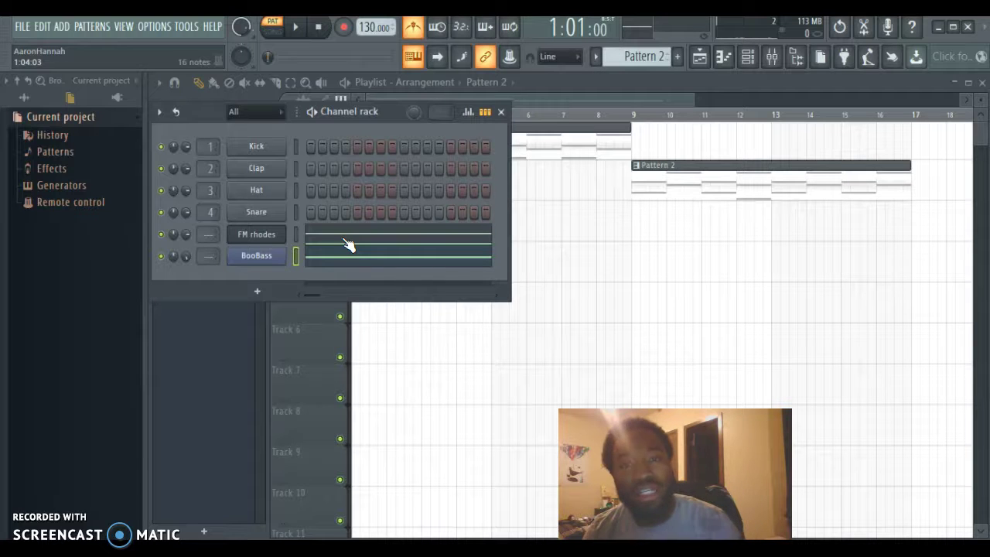
pyautogui.click(257, 256)
pyautogui.click(437, 187)
# Select the BooBass channel and route it to mixer insert 5.
pyautogui.click(288, 257)
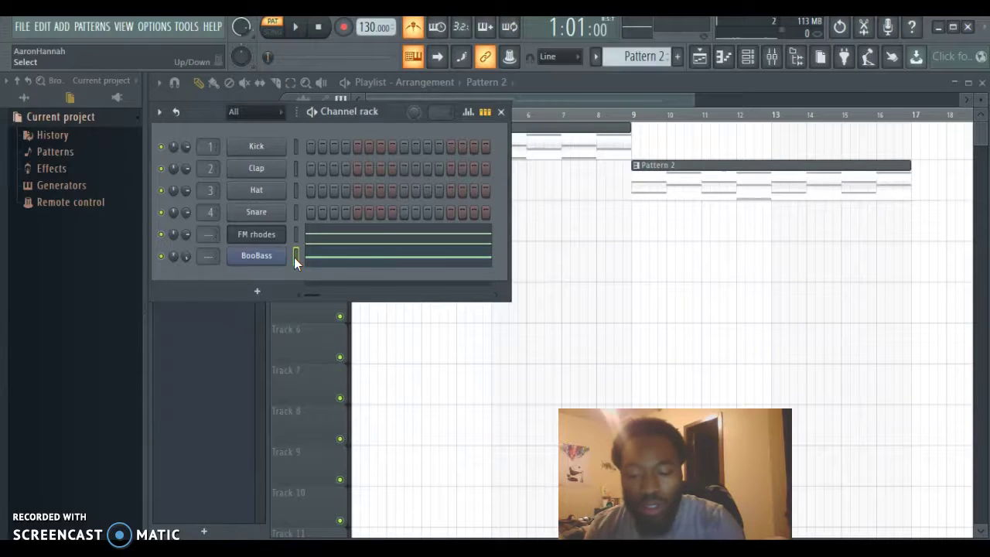
pyautogui.hotkey('ctrl', 'l')
pyautogui.click(372, 323)
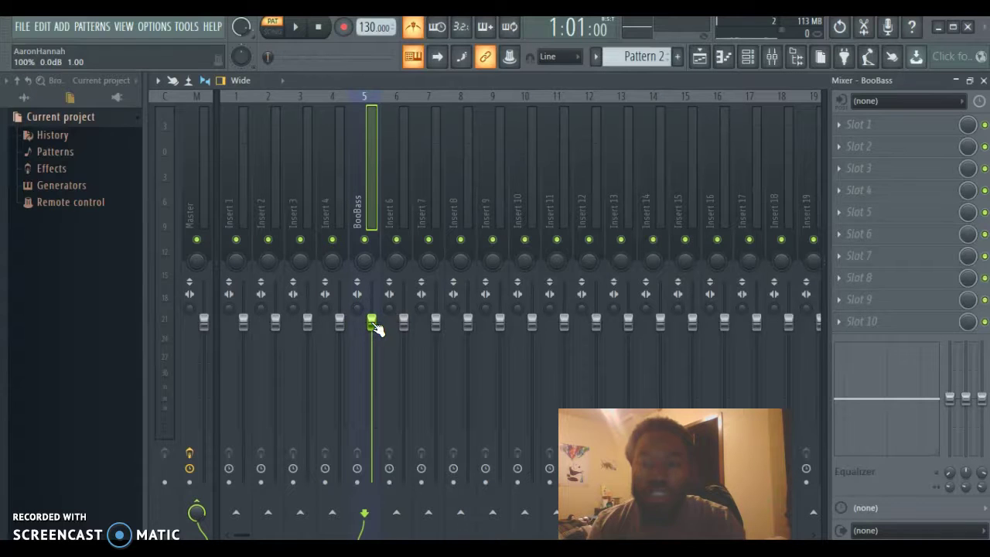
# Boost the BooBass mixer track's peaking EQ band to 18.0 dB and low shelf to 12.1 dB, auditioning Pattern 2.
pyautogui.click(966, 400)
pyautogui.moveTo(966, 400); pyautogui.dragTo(962, 376)
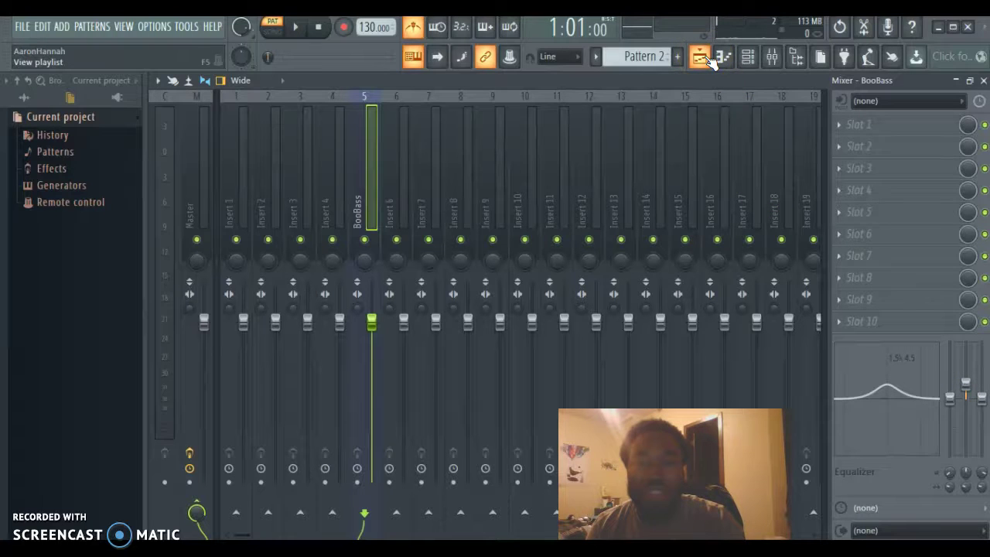
pyautogui.press('space')
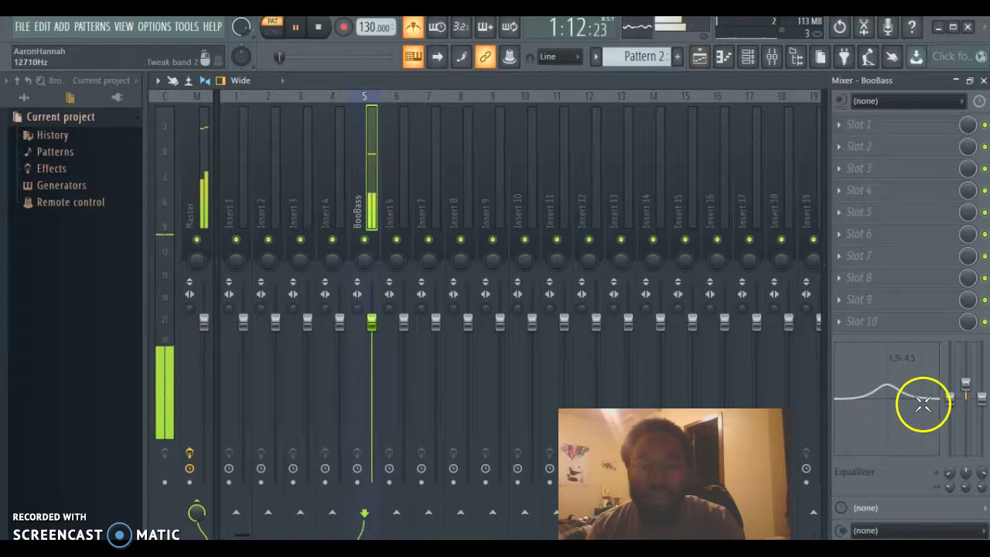
pyautogui.moveTo(968, 391); pyautogui.dragTo(966, 341)
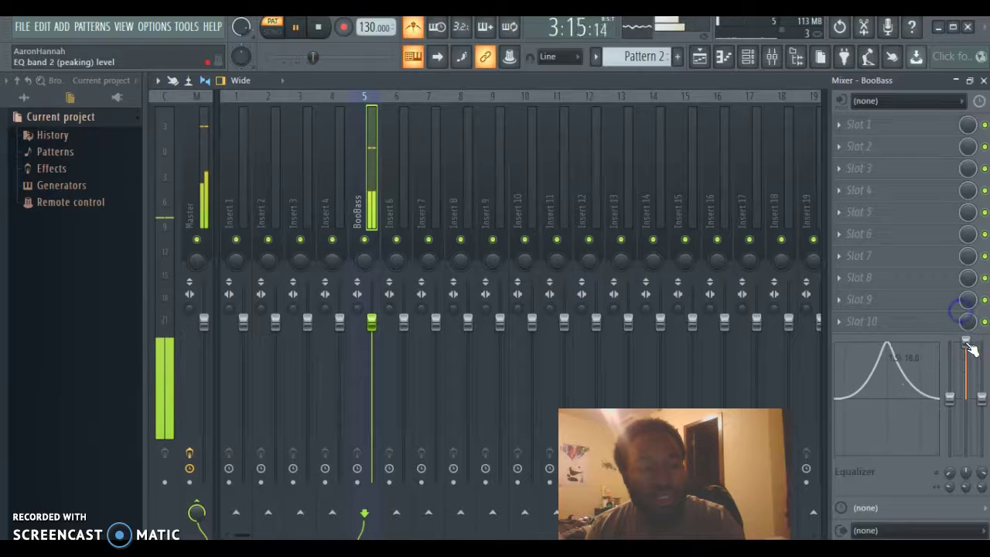
pyautogui.moveTo(956, 396); pyautogui.dragTo(958, 368)
pyautogui.press('space')
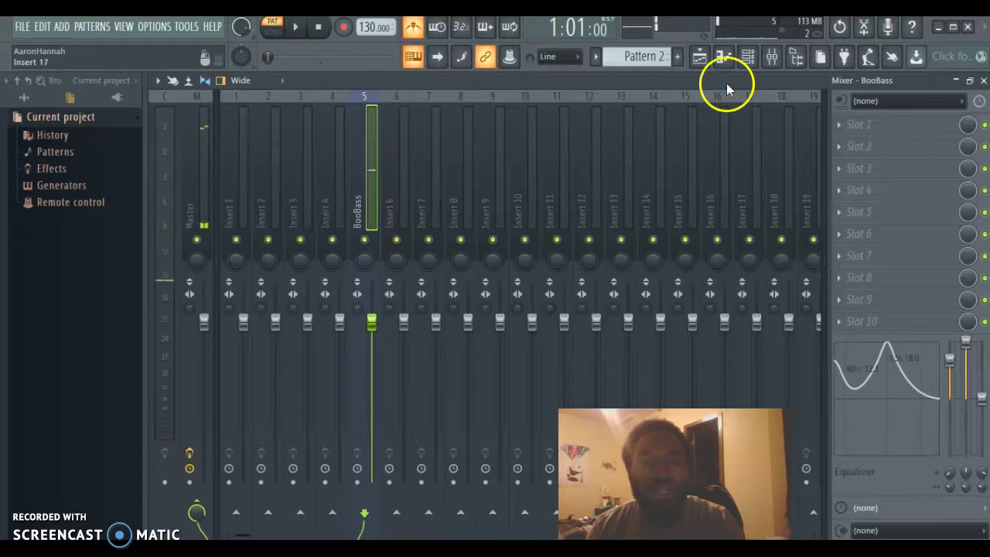
# Duplicate the four BooBass notes from bars 1–4 into bars 5–8 in the piano roll.
pyautogui.click(731, 57)
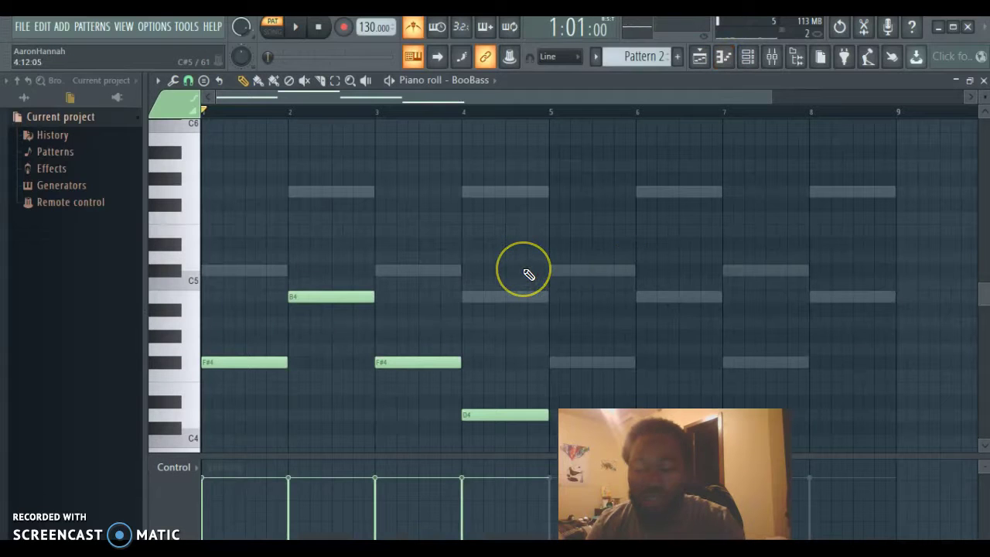
pyautogui.hotkey('ctrl', 'b')
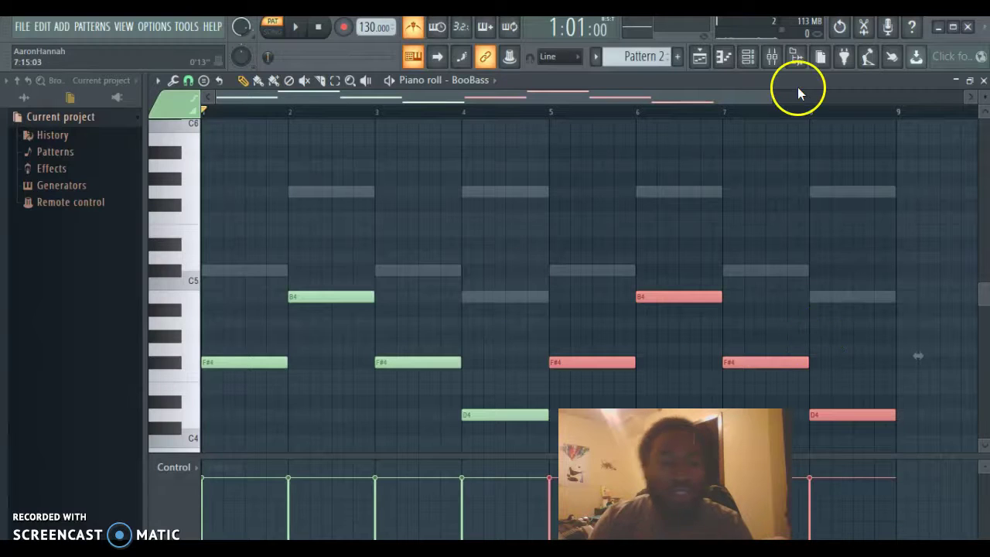
# Play Pattern 2, try lower levels on the BooBass EQ, and set the peaking band to 14.8 dB and low shelf to 12.1 dB.
pyautogui.click(772, 56)
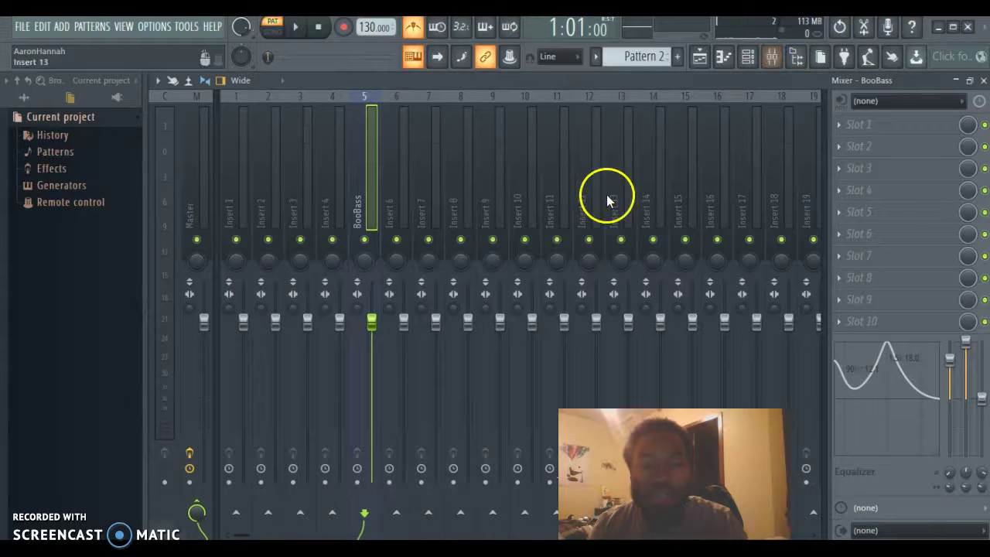
pyautogui.press('space')
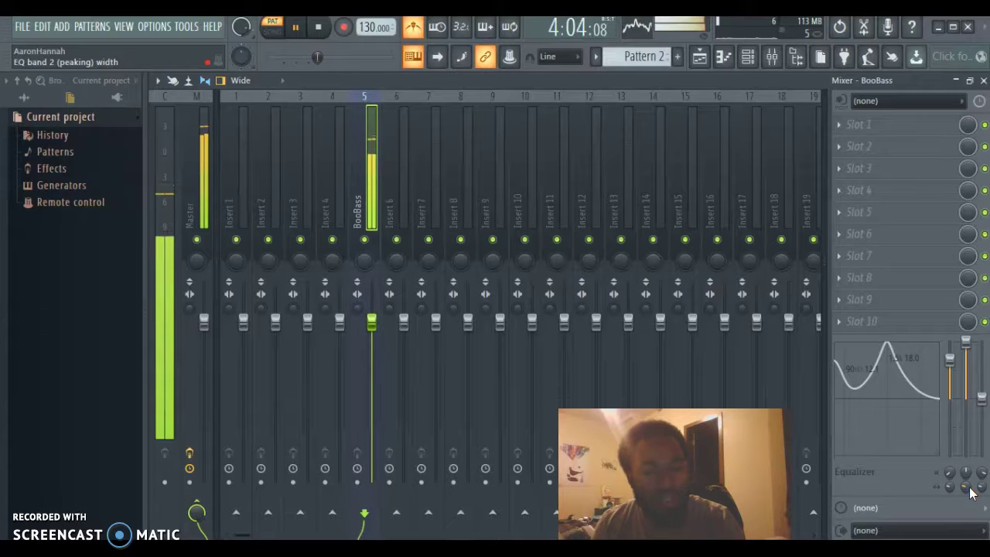
pyautogui.moveTo(959, 347); pyautogui.dragTo(971, 409)
pyautogui.moveTo(965, 399); pyautogui.dragTo(946, 490)
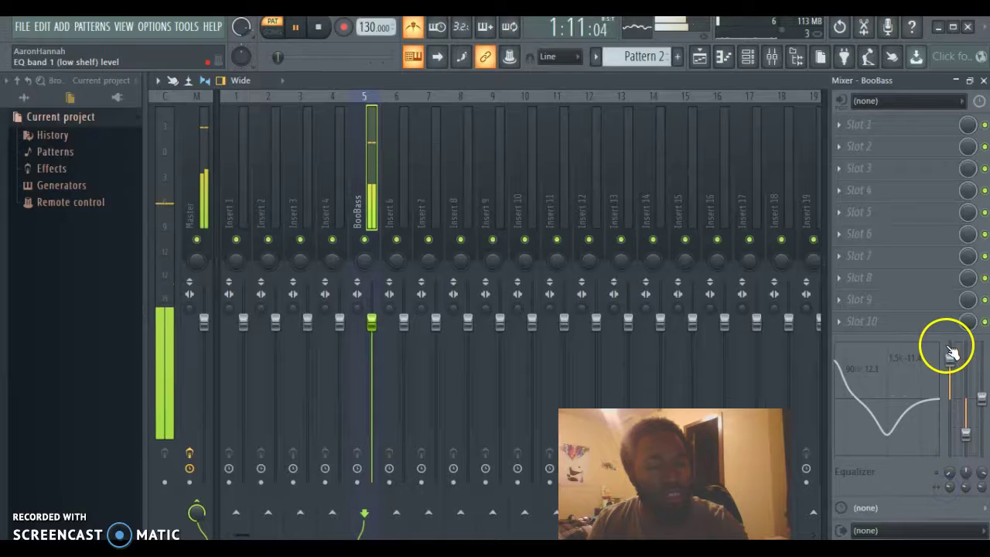
pyautogui.moveTo(949, 359); pyautogui.dragTo(944, 435)
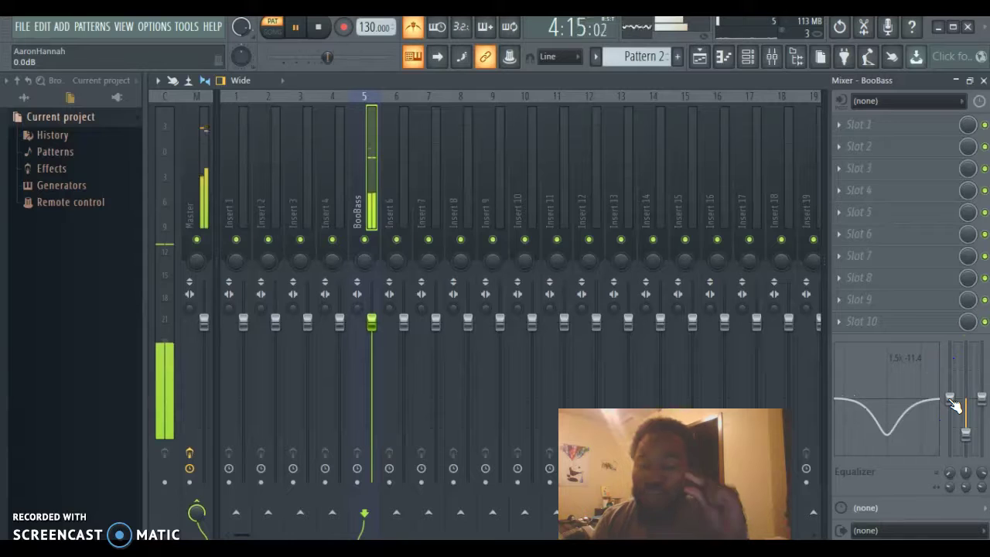
pyautogui.moveTo(966, 430); pyautogui.dragTo(966, 350)
pyautogui.moveTo(953, 398); pyautogui.dragTo(951, 367)
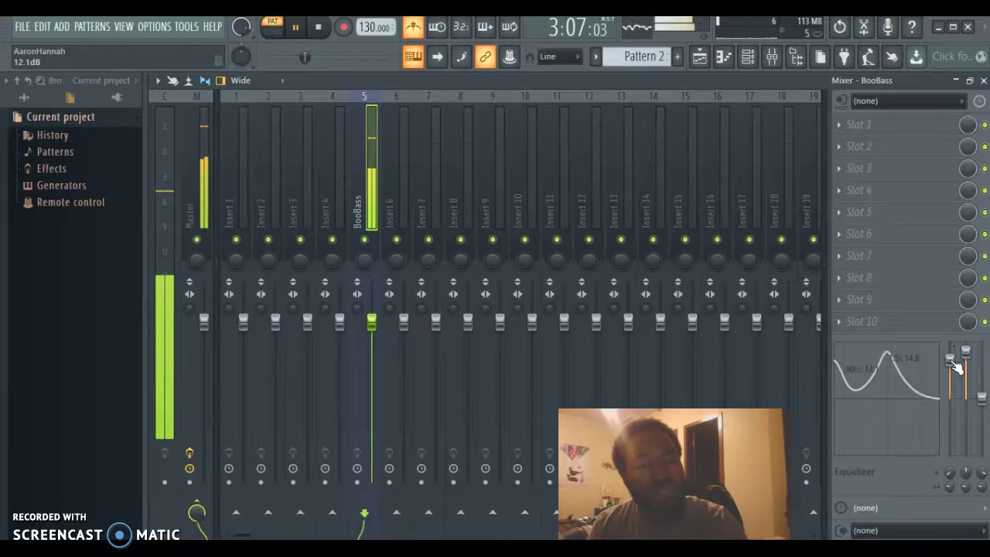
# Return to the playlist, switch playback to song mode, and stop playback.
pyautogui.click(700, 59)
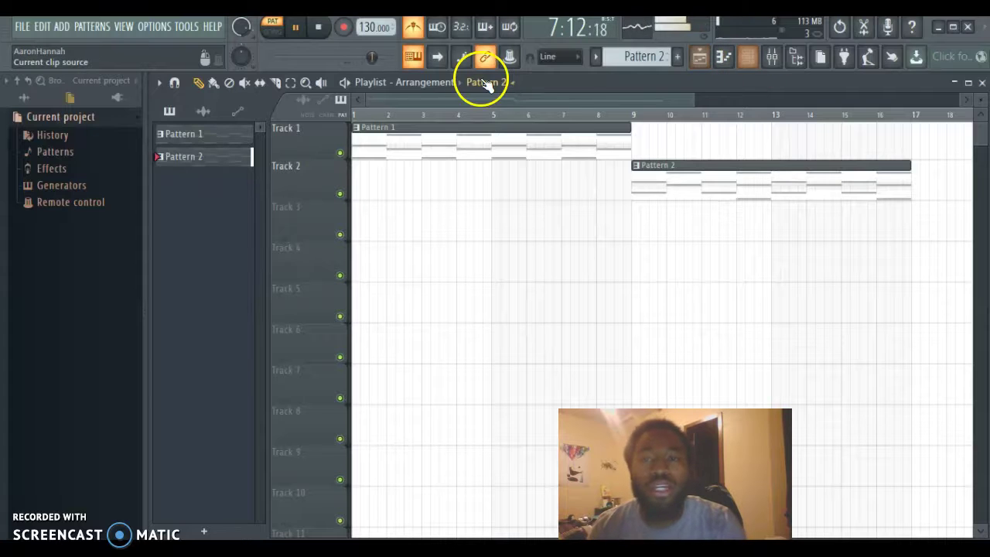
pyautogui.click(277, 34)
pyautogui.press('space')
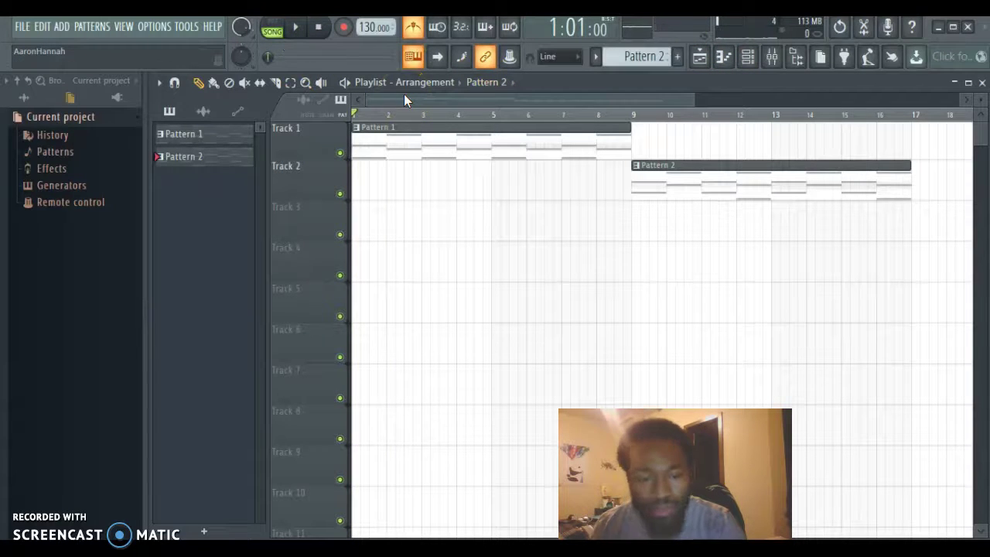
pyautogui.click(700, 57)
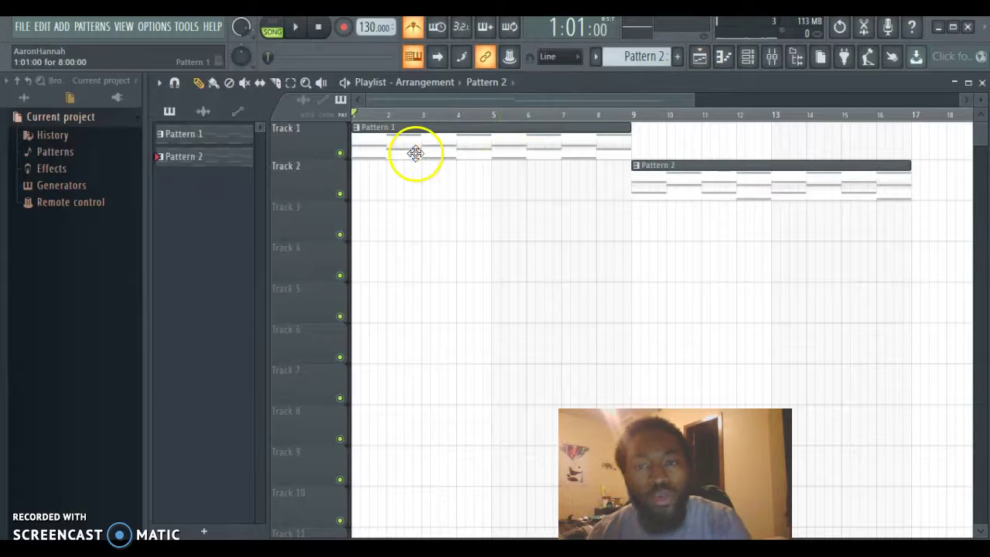
# Select Pattern 1 and look at the Clone command among its pattern options without applying it.
pyautogui.scroll(1, 641, 55)
pyautogui.moveTo(462, 238); pyautogui.dragTo(366, 251)
pyautogui.rightClick(431, 234)
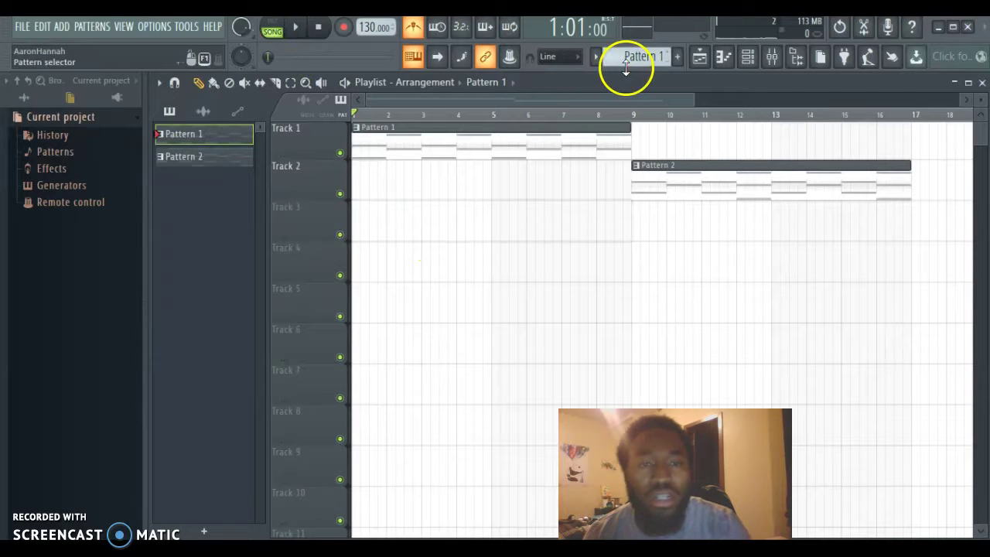
pyautogui.click(629, 62)
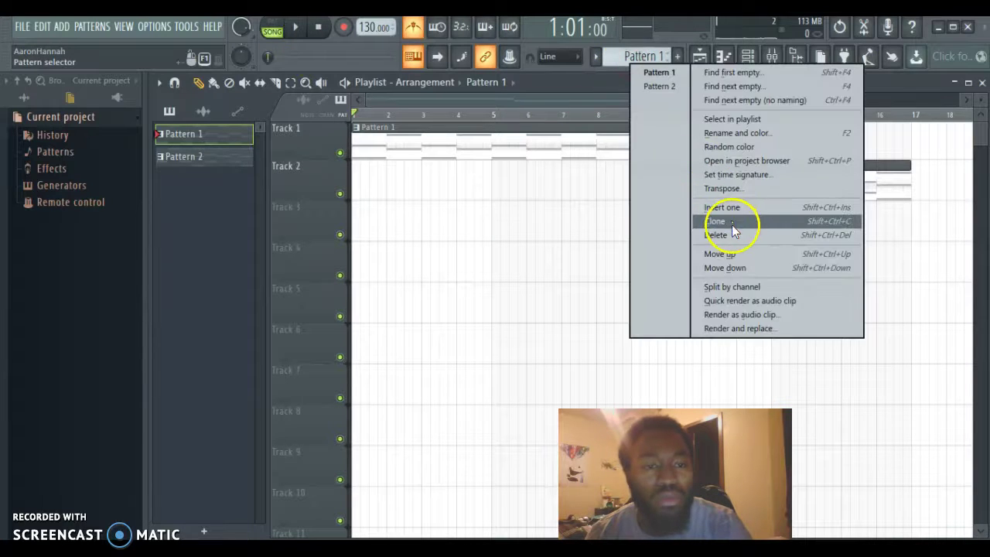
pyautogui.click(527, 105)
pyautogui.moveTo(526, 98); pyautogui.dragTo(450, 116)
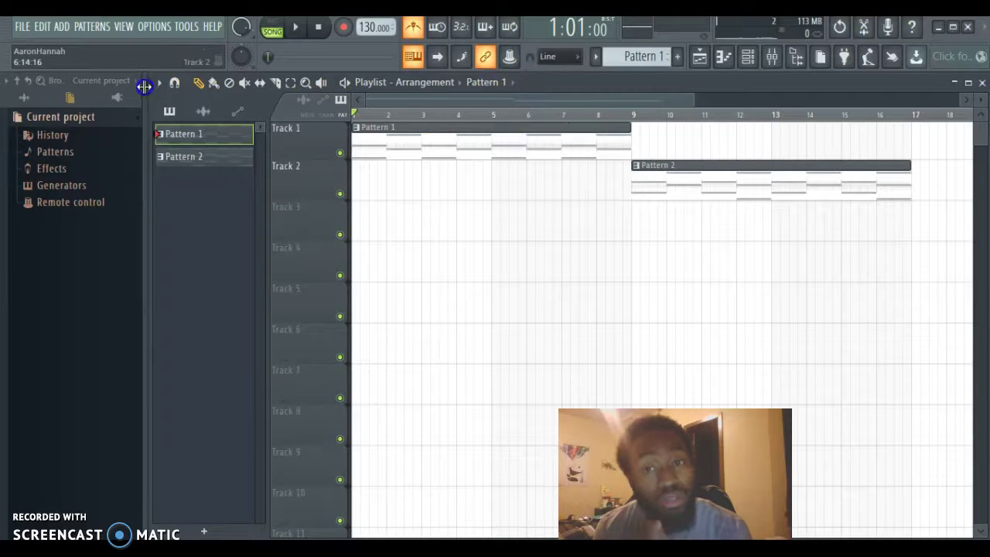
pyautogui.click(237, 110)
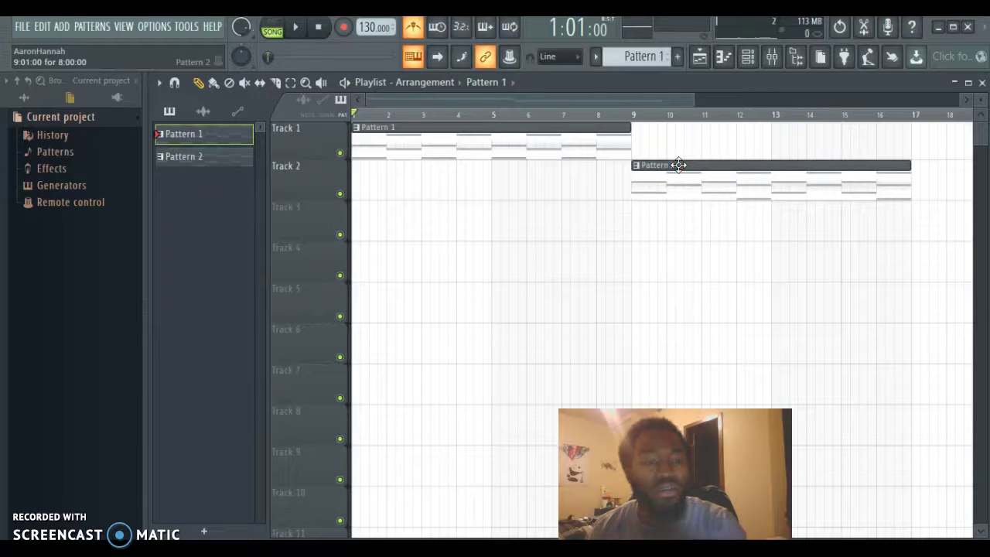
# Check the BooBass piano roll in Pattern 1 and Pattern 2, and return to the playlist with Pattern 2 selected.
pyautogui.click(724, 57)
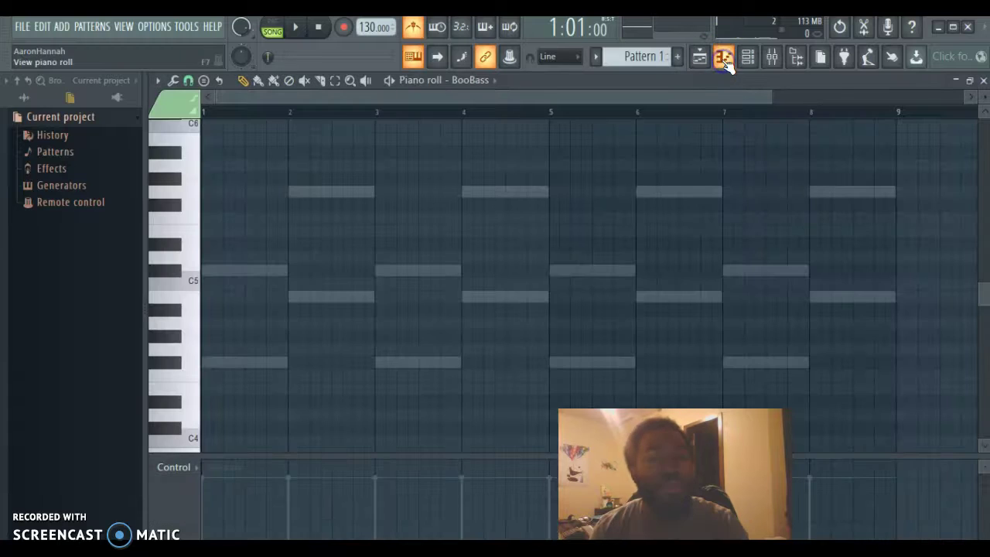
pyautogui.scroll(-1, 648, 60)
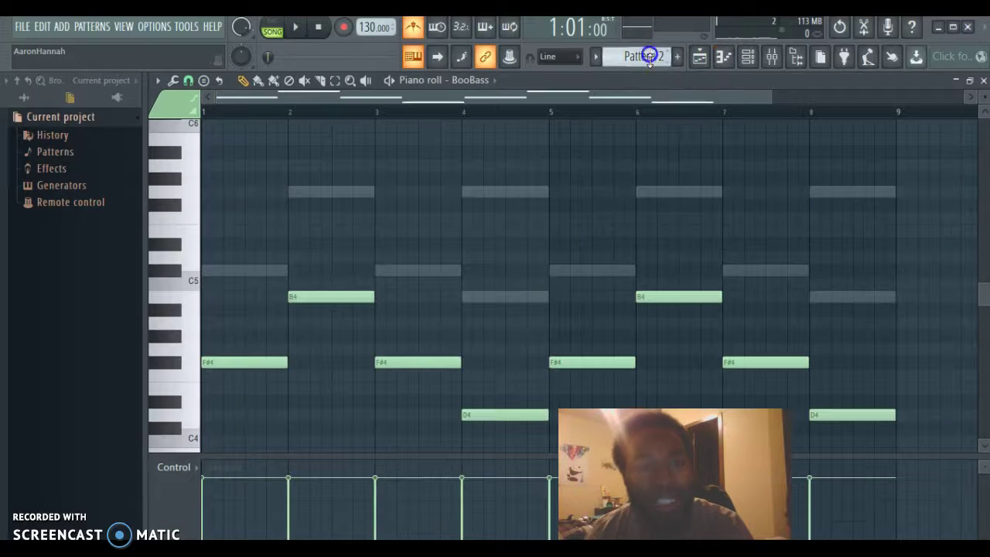
pyautogui.click(704, 58)
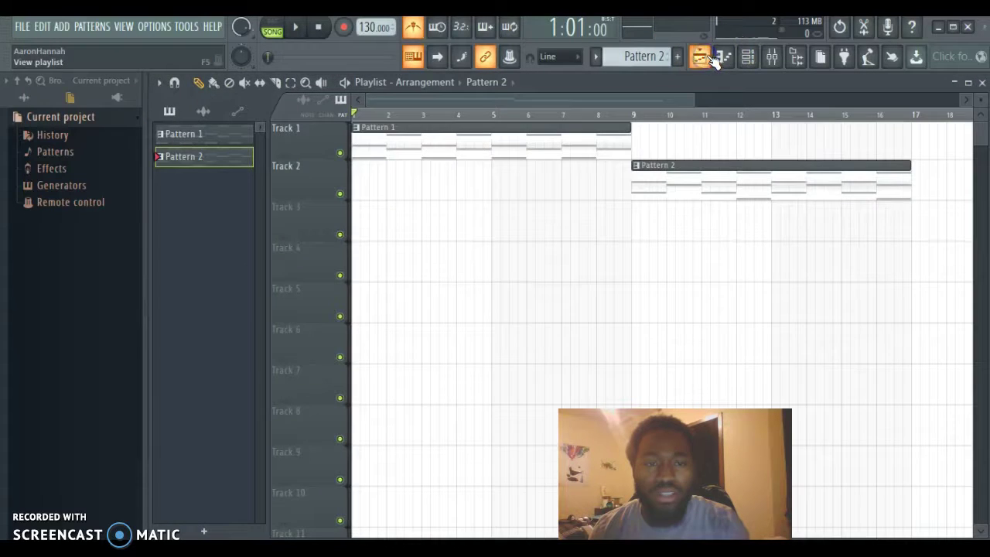
pyautogui.click(717, 60)
pyautogui.click(717, 60)
# Examine the replacement plugins offered for the Kick channel and the FM rhodes synth settings from the channel rack.
pyautogui.click(745, 57)
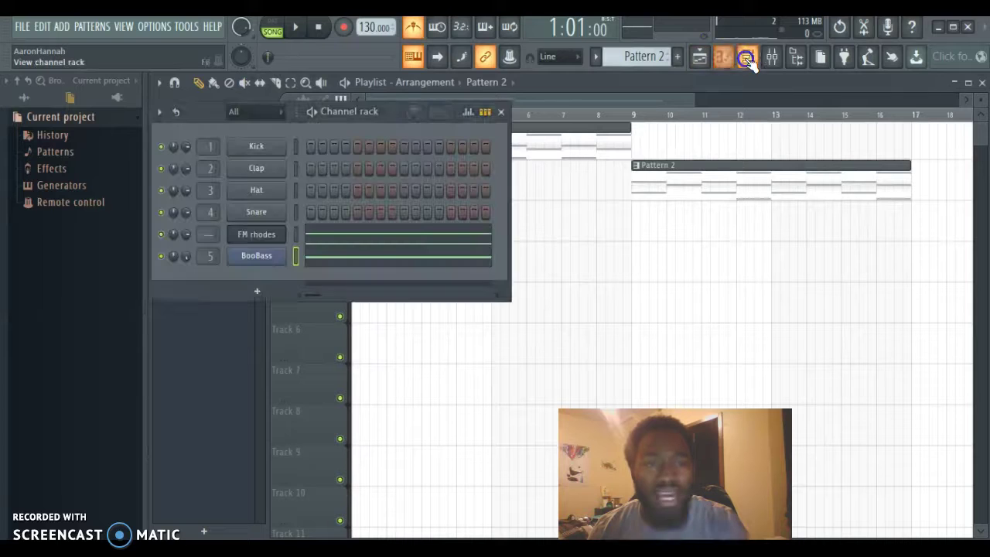
pyautogui.click(261, 292)
pyautogui.click(255, 287)
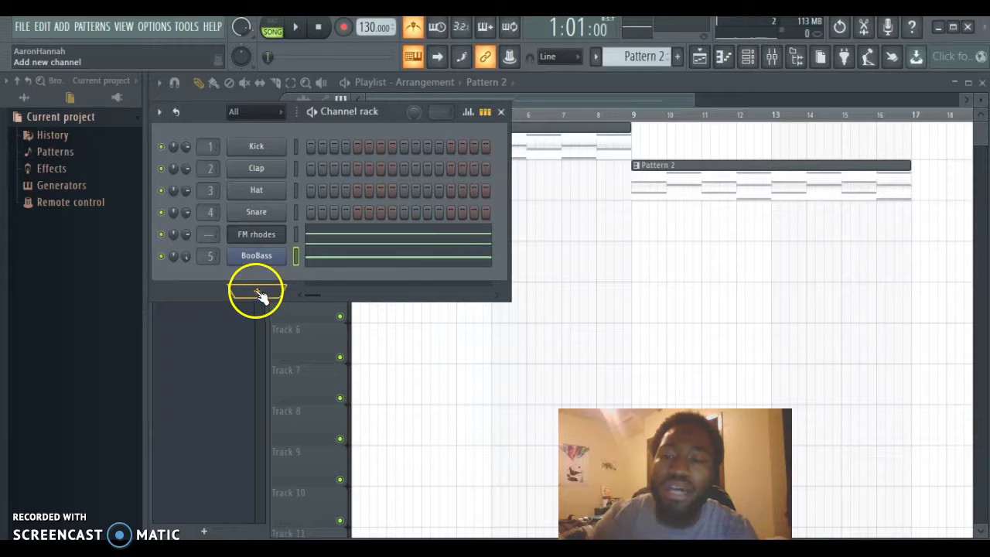
pyautogui.rightClick(251, 149)
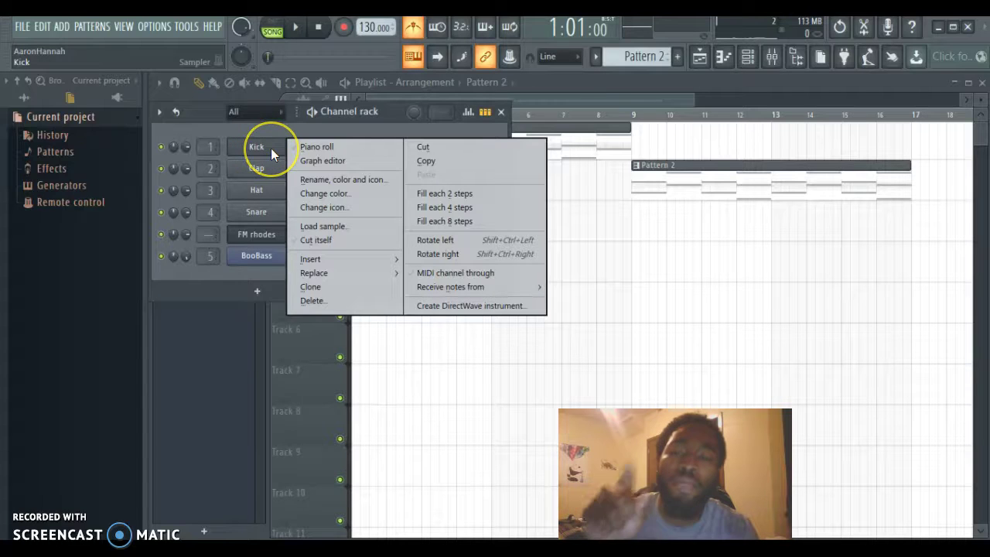
pyautogui.rightClick(270, 148)
pyautogui.rightClick(271, 147)
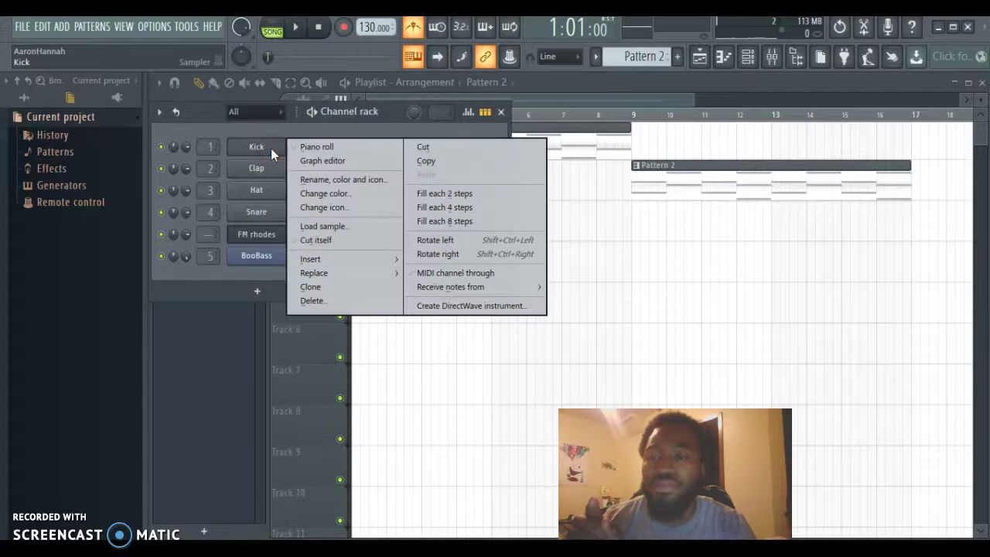
pyautogui.moveTo(358, 269)
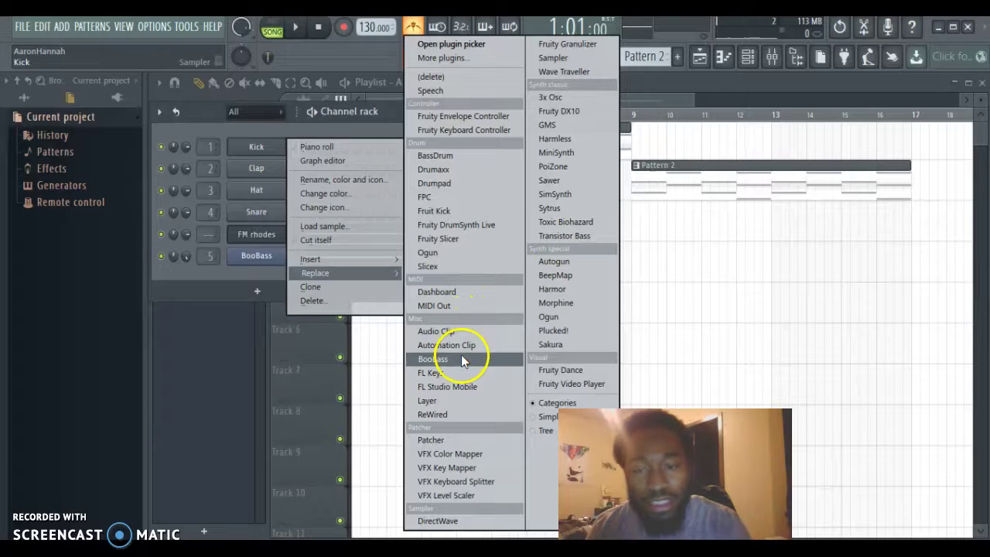
pyautogui.click(90, 163)
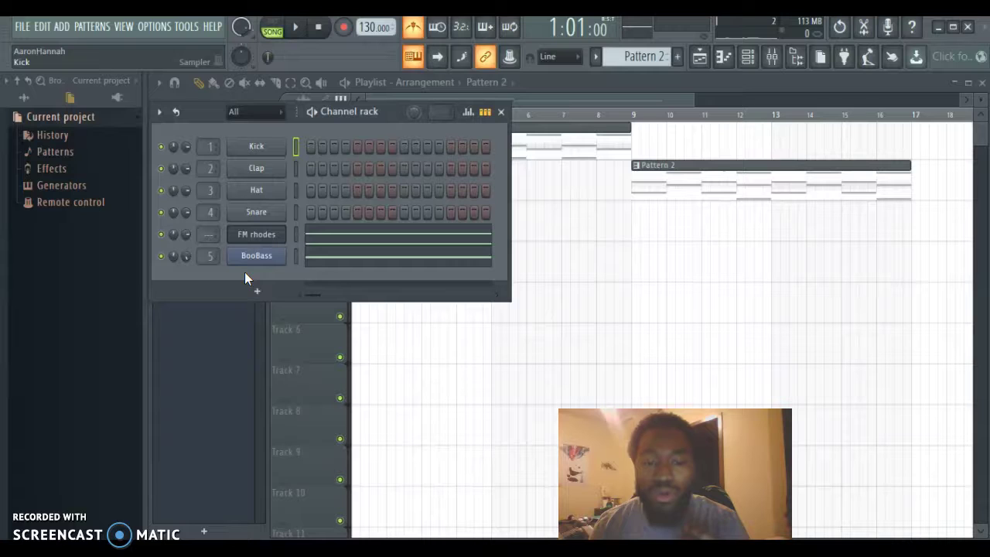
pyautogui.click(256, 236)
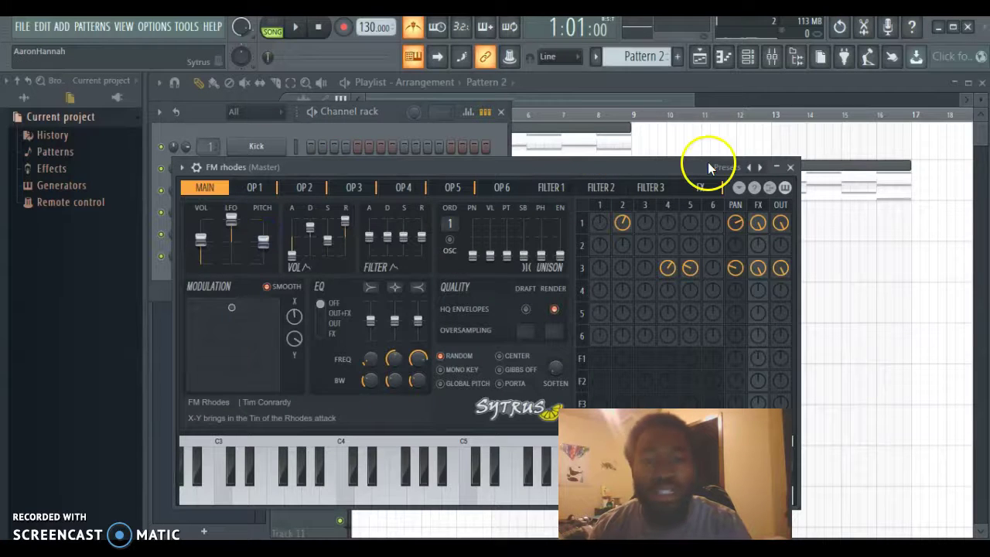
pyautogui.click(791, 168)
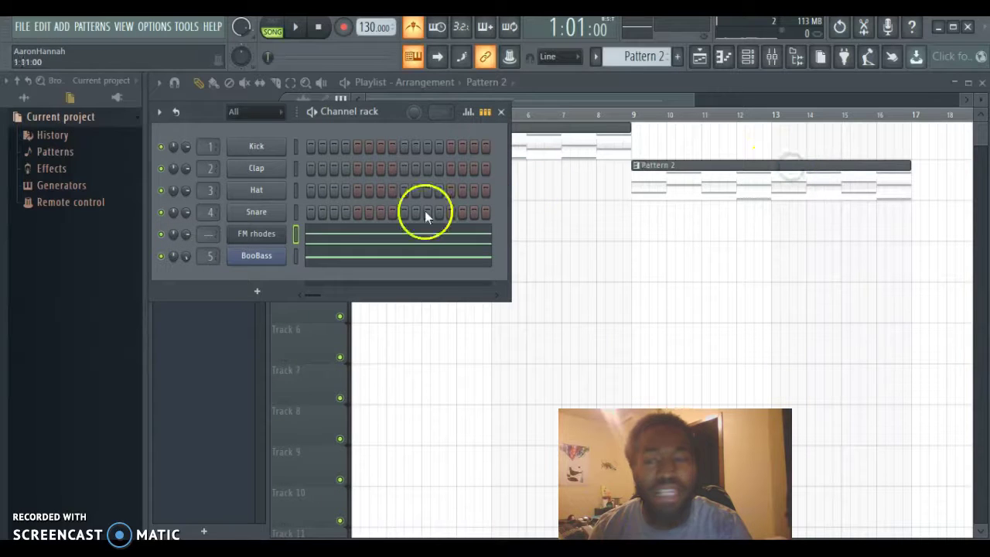
# Replace the Snare channel with FL Keys, load the Broken Piano preset, and keep the Piano (FL) sound.
pyautogui.rightClick(259, 214)
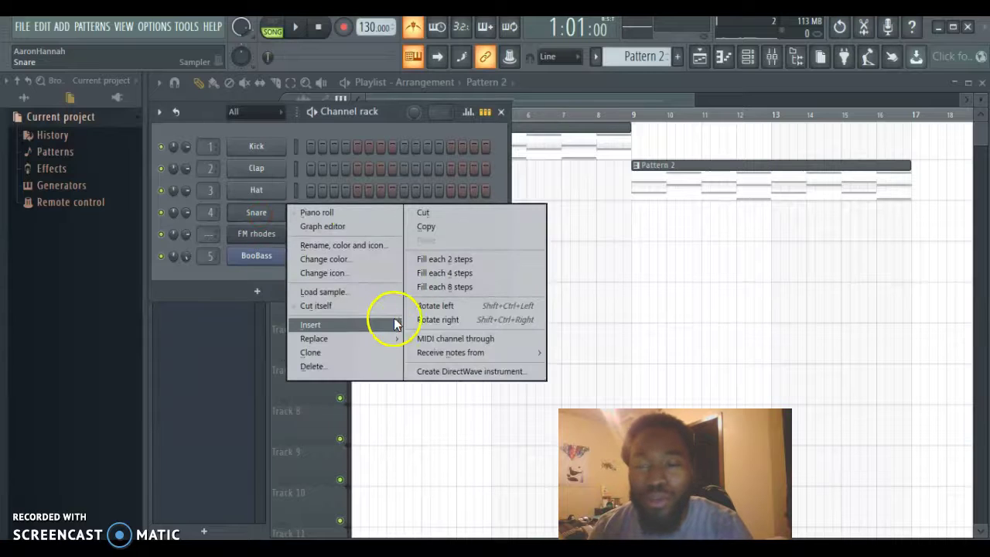
pyautogui.click(373, 339)
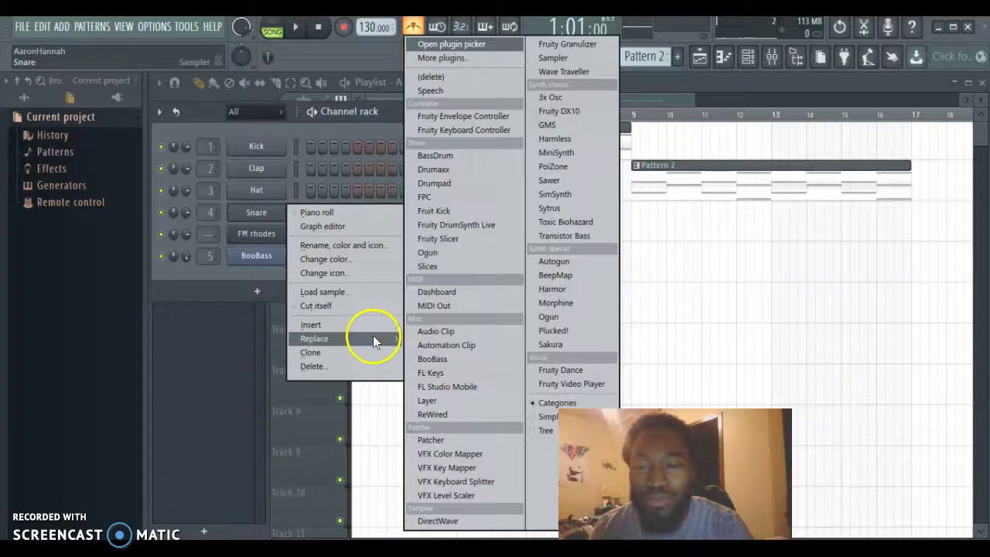
pyautogui.click(459, 375)
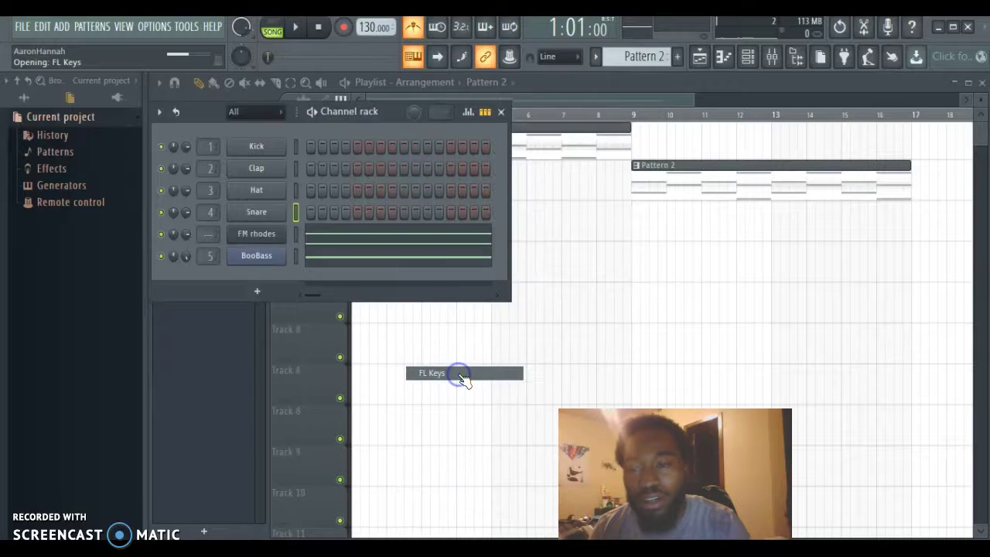
pyautogui.click(565, 243)
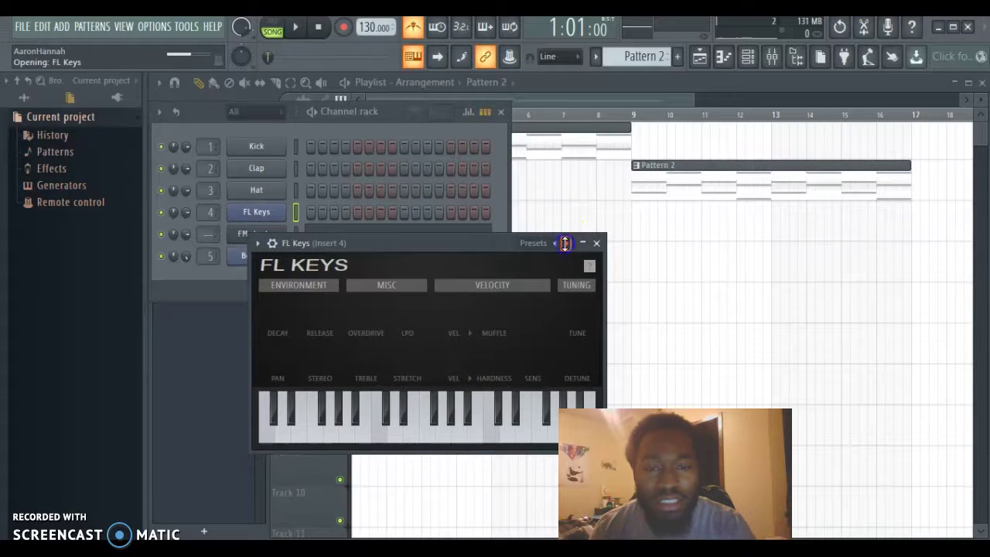
pyautogui.click(566, 244)
pyautogui.click(555, 243)
pyautogui.click(572, 267)
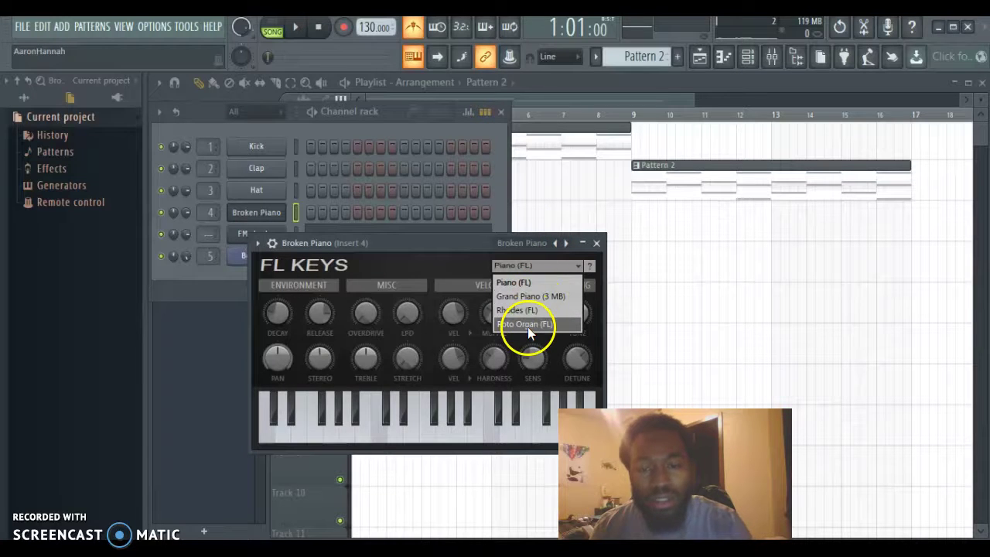
pyautogui.moveTo(434, 251); pyautogui.dragTo(430, 249)
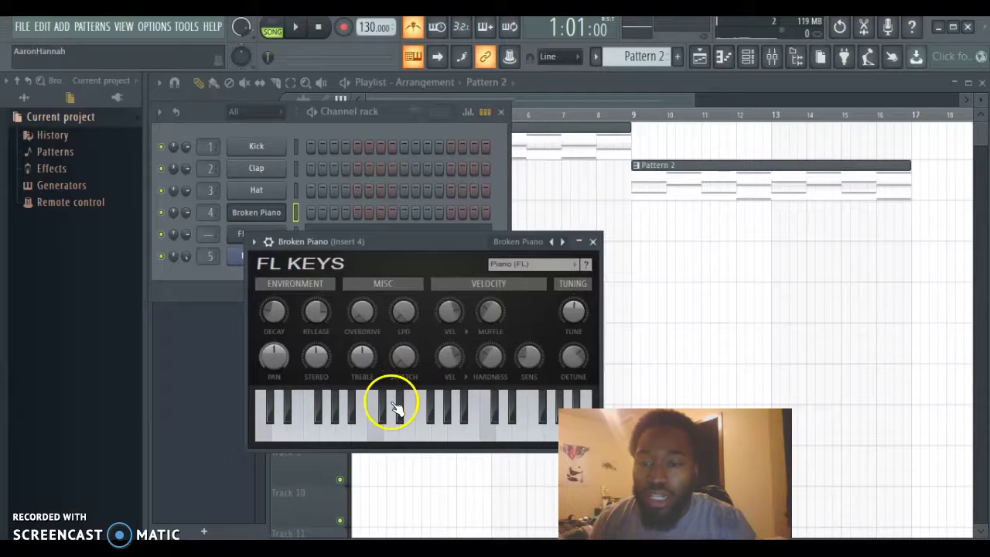
# Audition several notes of the Broken Piano preset on the FL Keys keyboard.
pyautogui.click(417, 413)
pyautogui.click(452, 413)
pyautogui.click(365, 414)
pyautogui.click(350, 414)
pyautogui.click(323, 411)
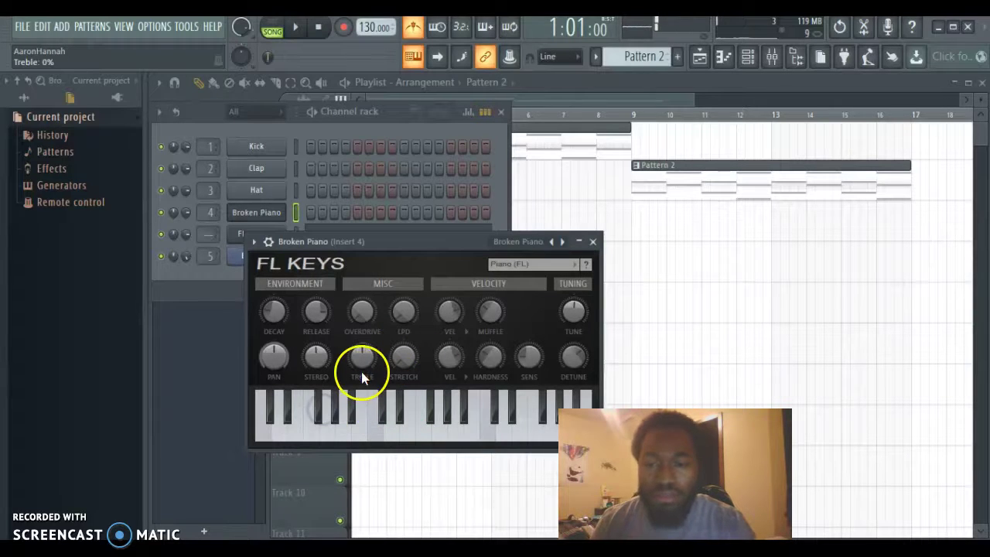
# Raise the Treble and Stretch amounts of Broken Piano while auditioning notes, and close the plugin.
pyautogui.moveTo(367, 341); pyautogui.dragTo(371, 333)
pyautogui.click(395, 417)
pyautogui.click(445, 413)
pyautogui.click(470, 413)
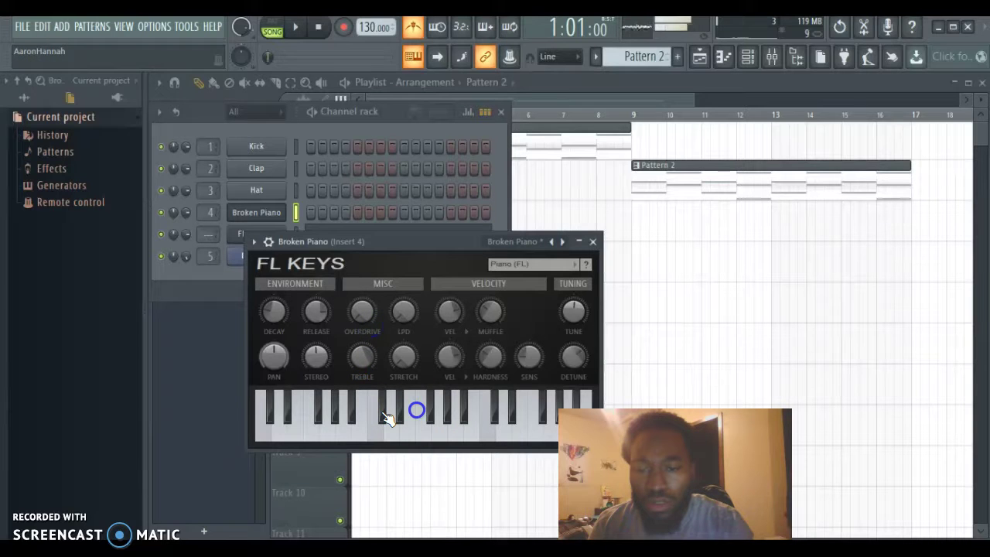
pyautogui.click(427, 410)
pyautogui.click(476, 410)
pyautogui.click(375, 409)
pyautogui.click(290, 410)
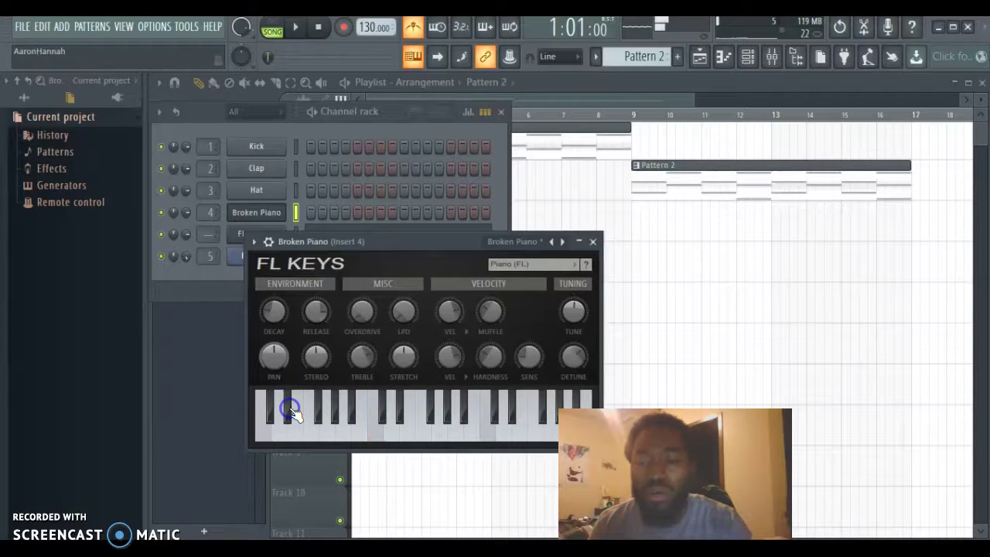
pyautogui.click(592, 242)
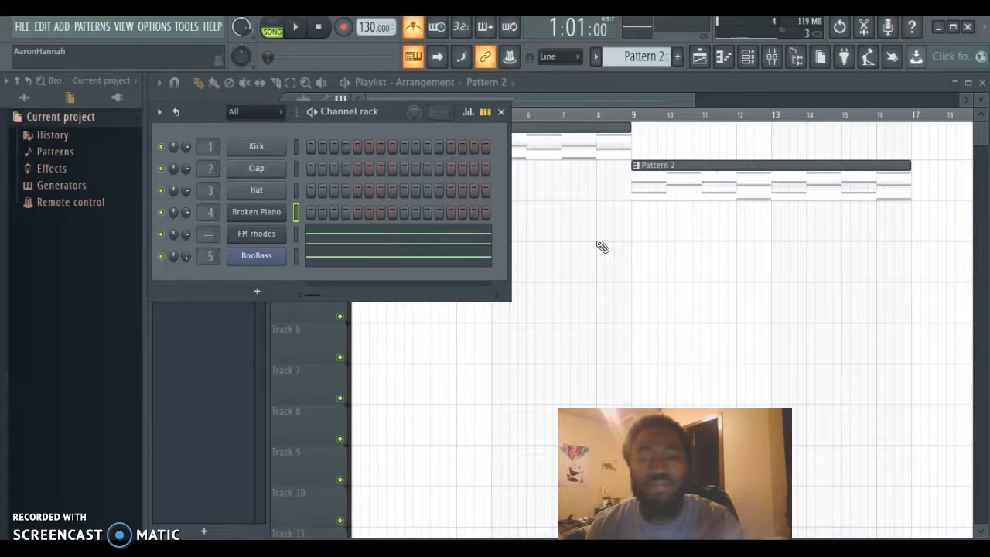
# Reopen the Broken Piano channel and audition the adjusted sound across low and high notes.
pyautogui.click(261, 211)
pyautogui.click(443, 417)
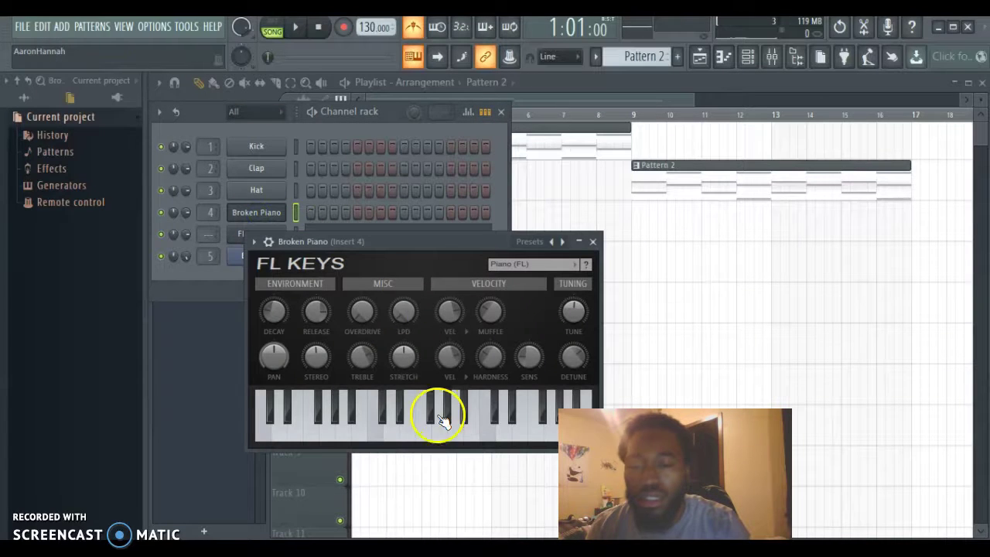
pyautogui.click(346, 410)
pyautogui.click(326, 414)
pyautogui.click(267, 430)
pyautogui.click(298, 413)
pyautogui.click(371, 417)
pyautogui.click(495, 393)
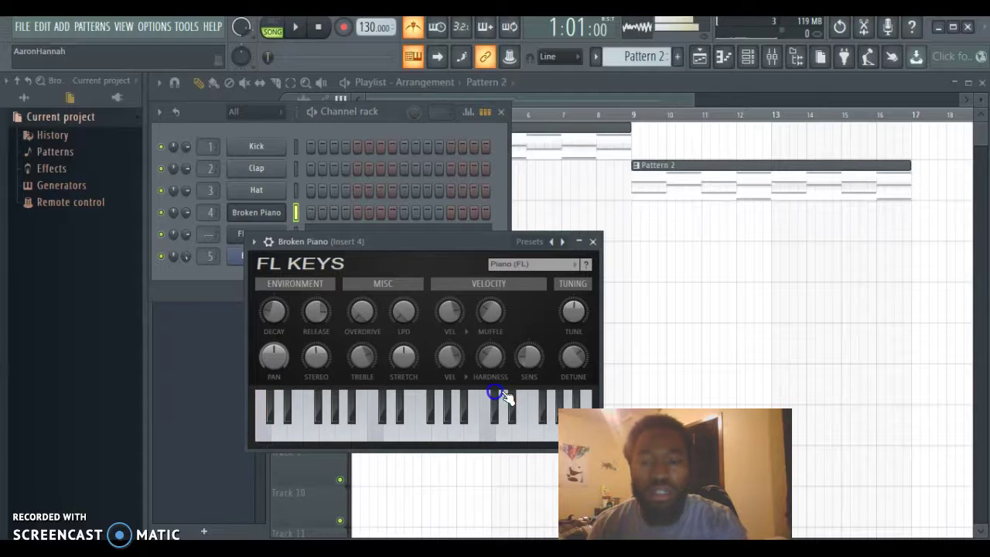
# Raise the Detune amount of Broken Piano, audition a few notes, and close the plugin.
pyautogui.click(576, 361)
pyautogui.click(574, 361)
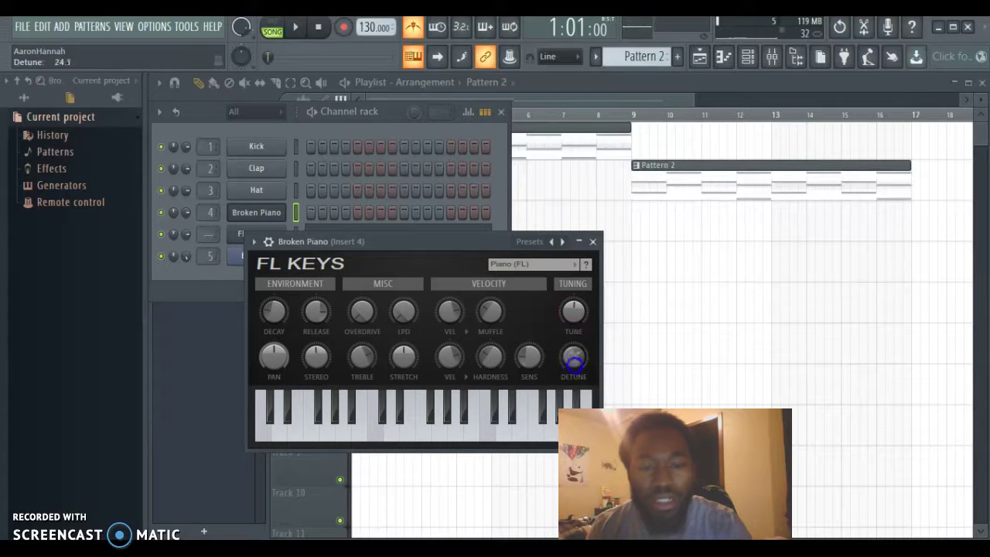
pyautogui.click(488, 418)
pyautogui.click(423, 420)
pyautogui.click(418, 421)
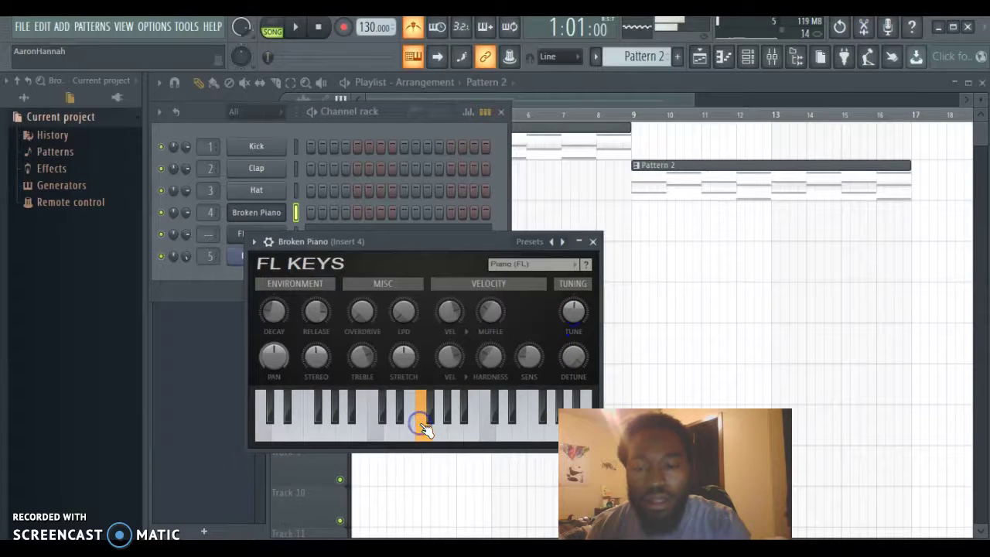
pyautogui.click(379, 430)
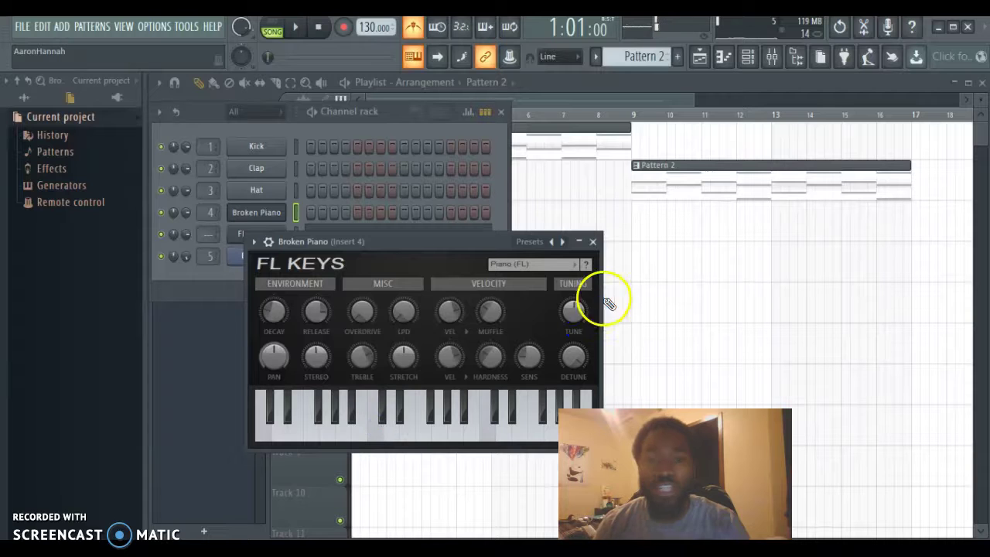
pyautogui.click(592, 241)
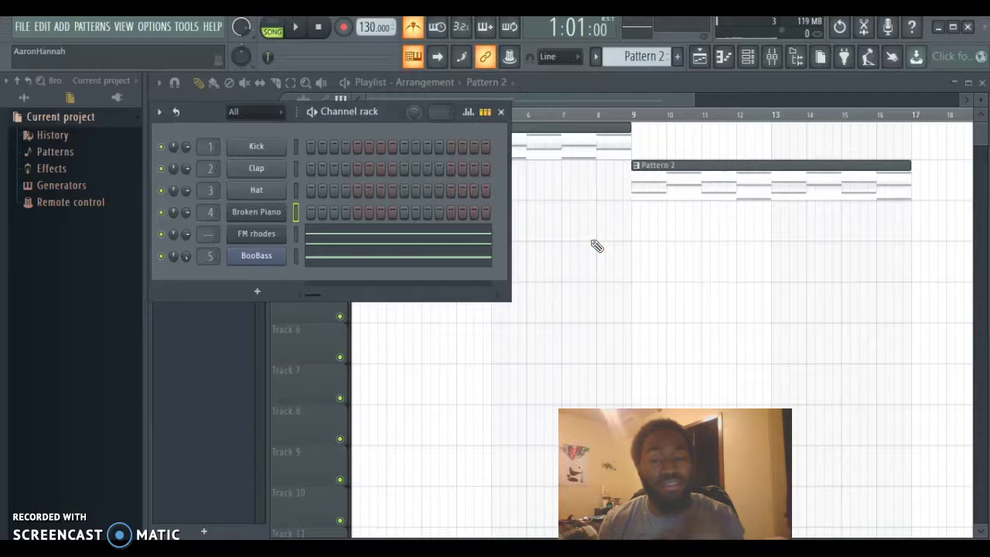
# Close the channel rack, open the Broken Piano piano roll in Pattern 2, and audition notes around A4 to C5.
pyautogui.press('super+c')
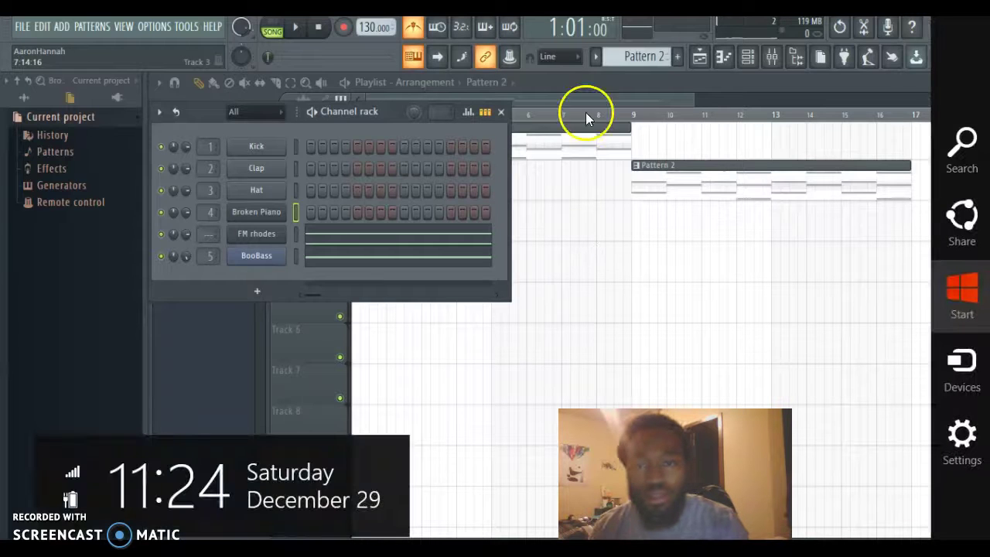
pyautogui.click(502, 112)
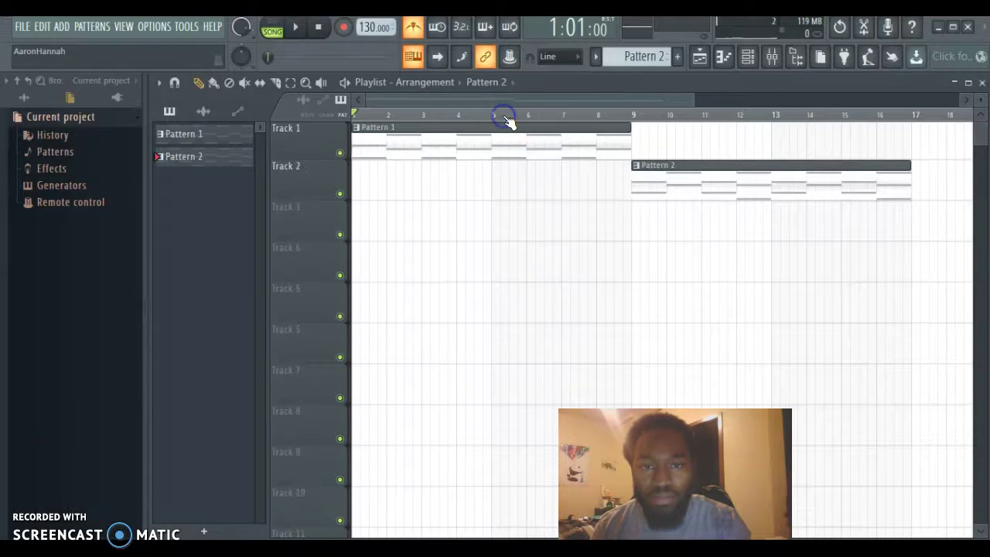
pyautogui.click(721, 63)
pyautogui.moveTo(188, 232); pyautogui.dragTo(193, 350)
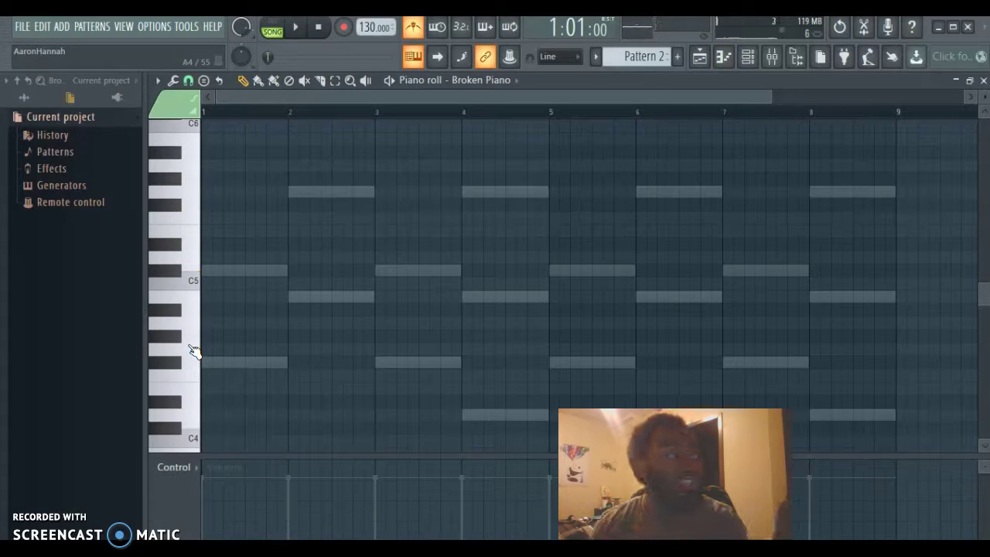
pyautogui.click(191, 348)
pyautogui.click(186, 290)
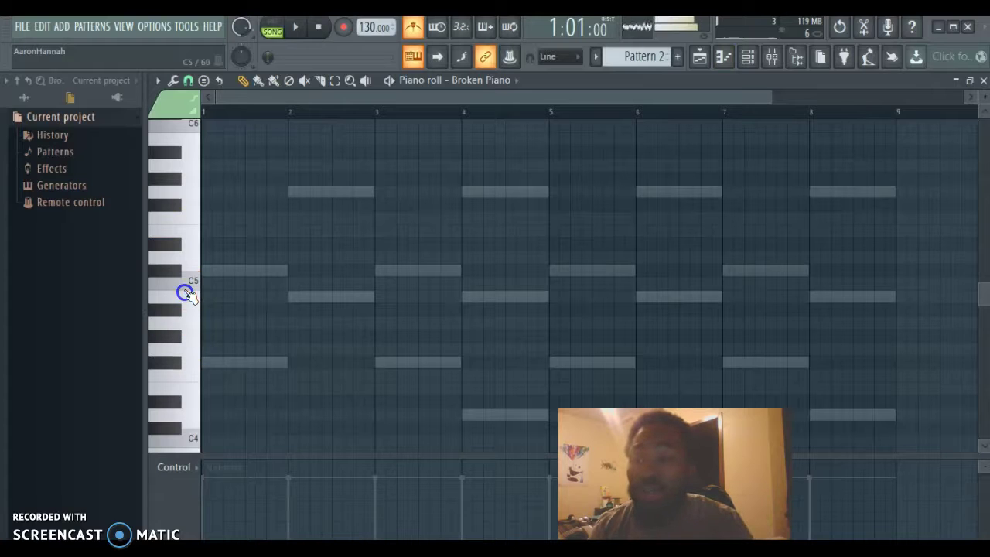
# Add one-bar F#5 and B4 notes at bar 1 of the Broken Piano part.
pyautogui.click(217, 206)
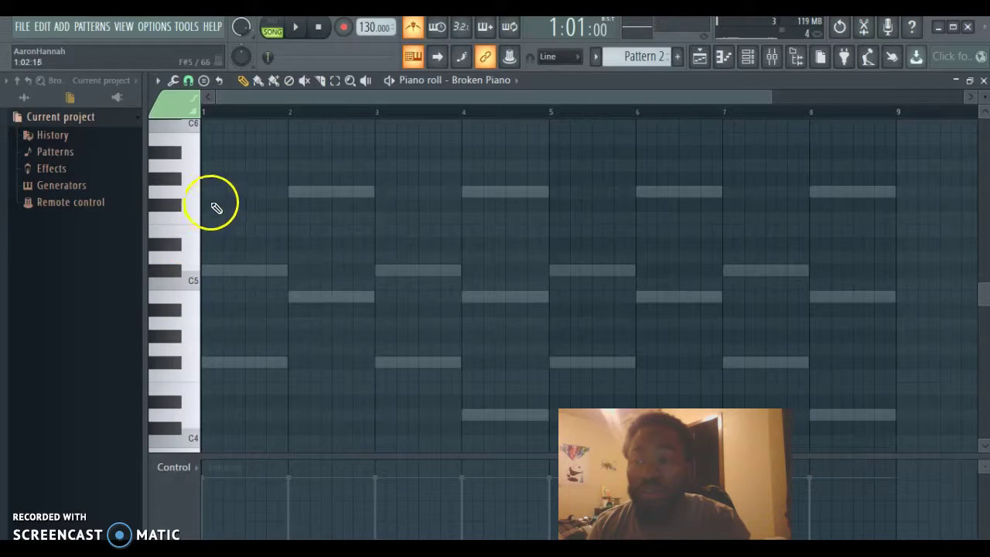
pyautogui.click(185, 203)
pyautogui.click(227, 297)
pyautogui.click(181, 299)
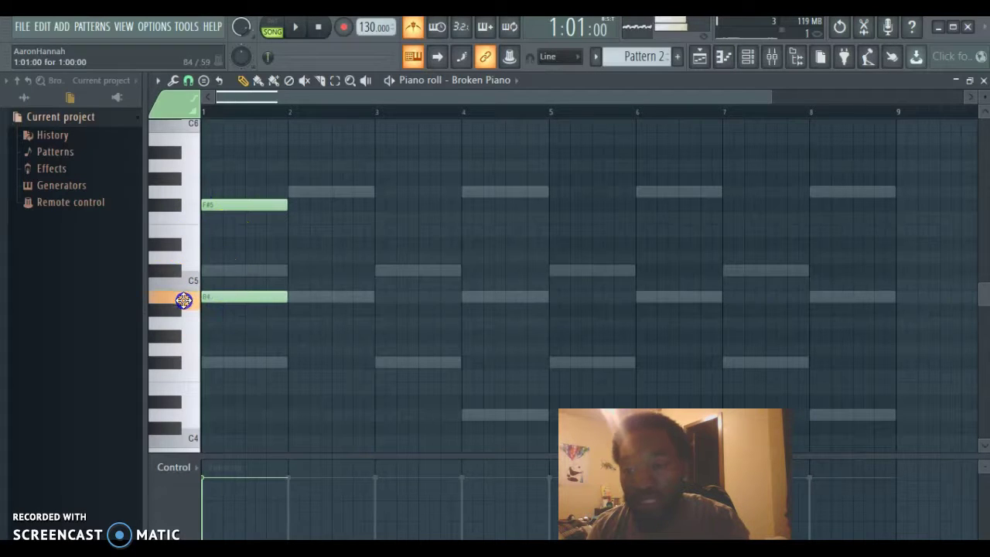
pyautogui.click(212, 246)
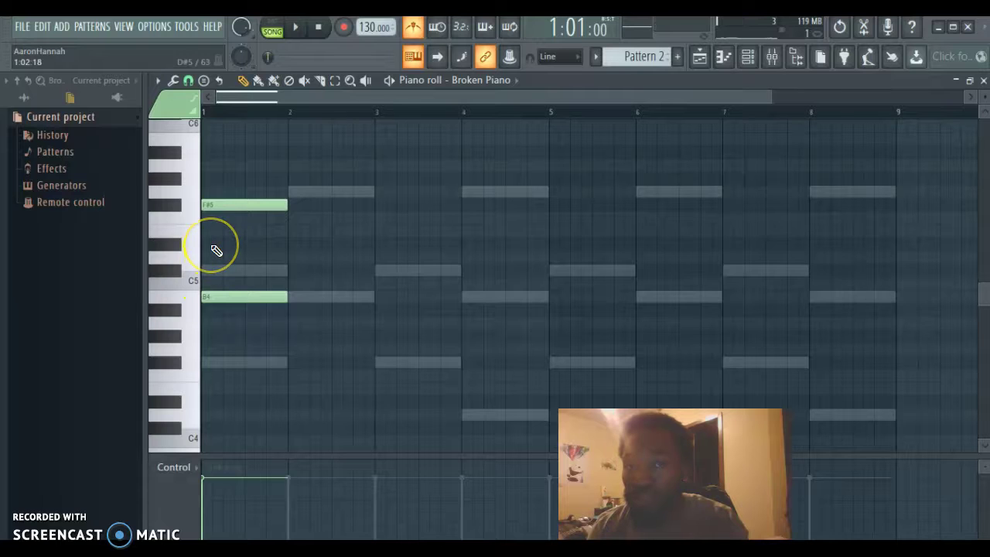
# Audition the F#5 and B4 keys of Broken Piano against the notes in bar 1.
pyautogui.press('space')
pyautogui.click(188, 203)
pyautogui.click(183, 294)
pyautogui.click(239, 287)
pyautogui.rightClick(240, 284)
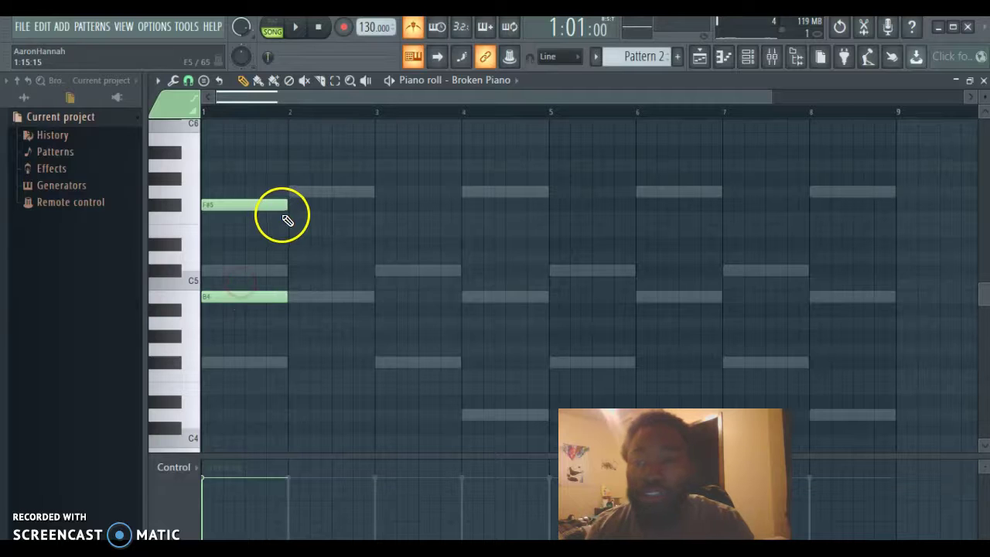
# Stretch the F#5 note from bar 1 to a length of eight bars.
pyautogui.moveTo(283, 204); pyautogui.dragTo(551, 204)
pyautogui.click(527, 206)
pyautogui.moveTo(546, 205); pyautogui.dragTo(898, 203)
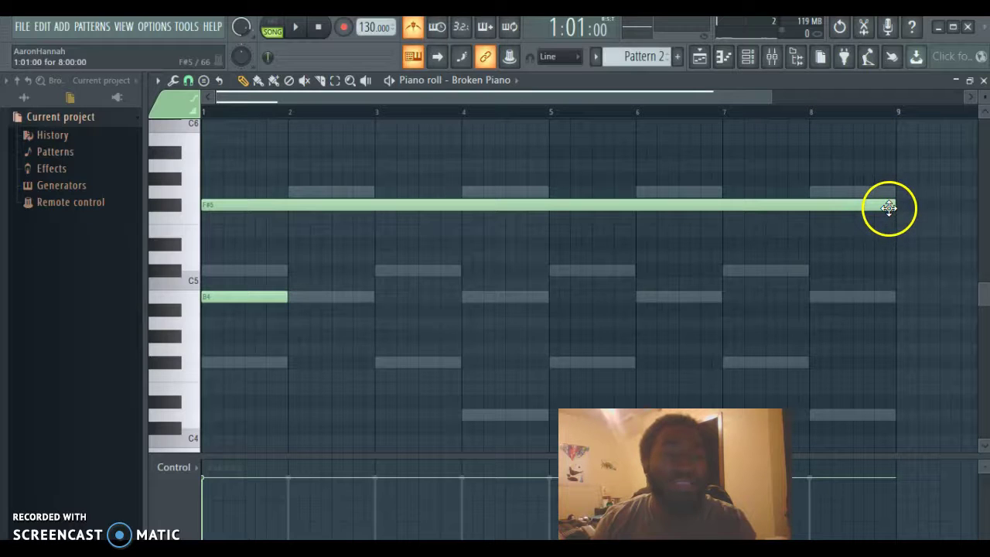
# Shorten the F#5 note to one bar and delete the stray A#4 and F#5 notes.
pyautogui.moveTo(891, 208); pyautogui.dragTo(316, 320)
pyautogui.click(271, 308)
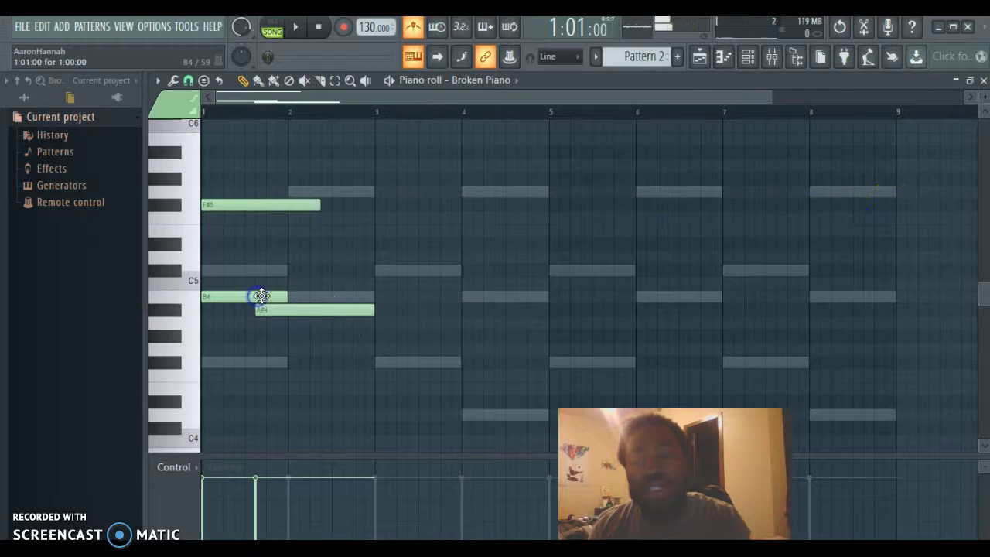
pyautogui.rightClick(311, 309)
pyautogui.click(323, 206)
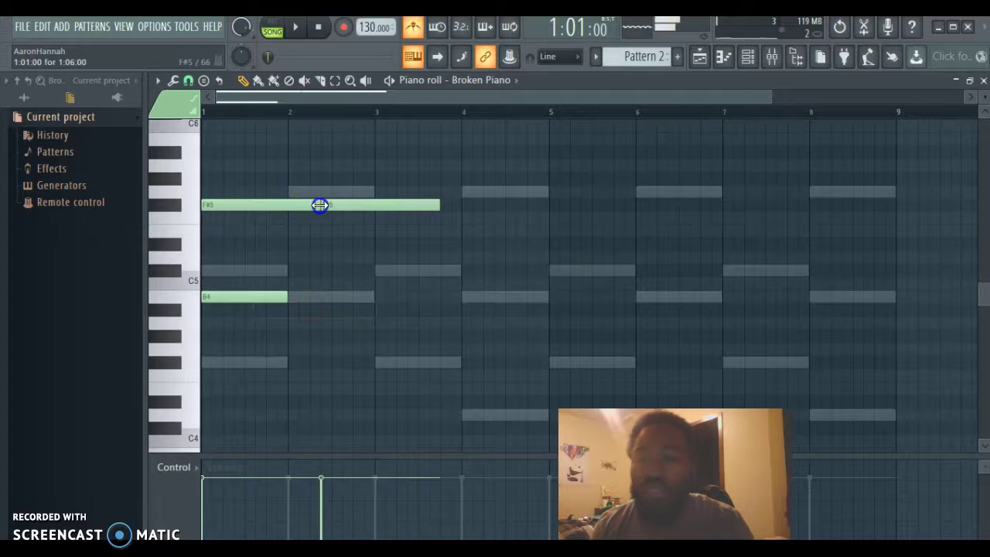
pyautogui.rightClick(331, 207)
pyautogui.moveTo(322, 205); pyautogui.dragTo(275, 208)
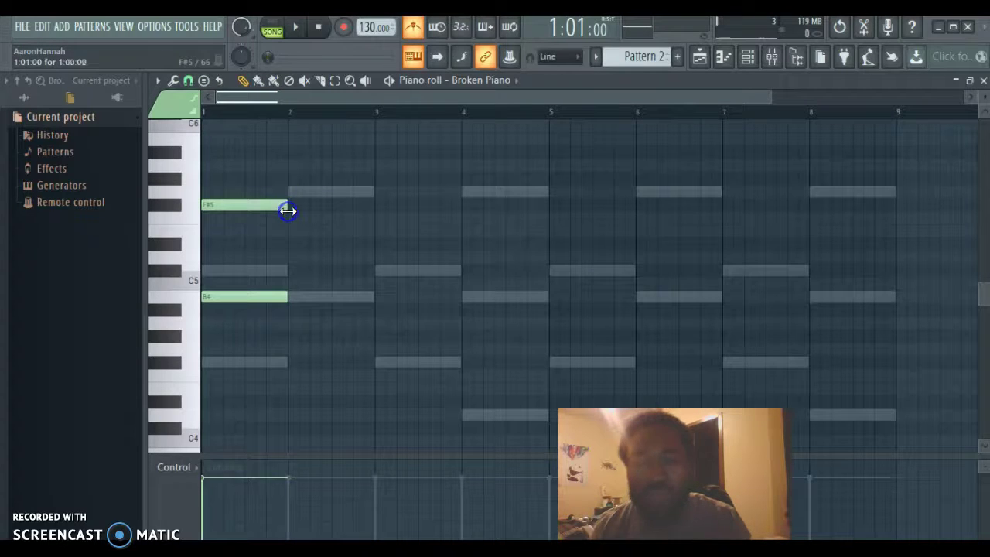
# Review the playlist, piano roll, channel rack and mixer, examining the BooBass mixer track and its equalizer.
pyautogui.click(701, 65)
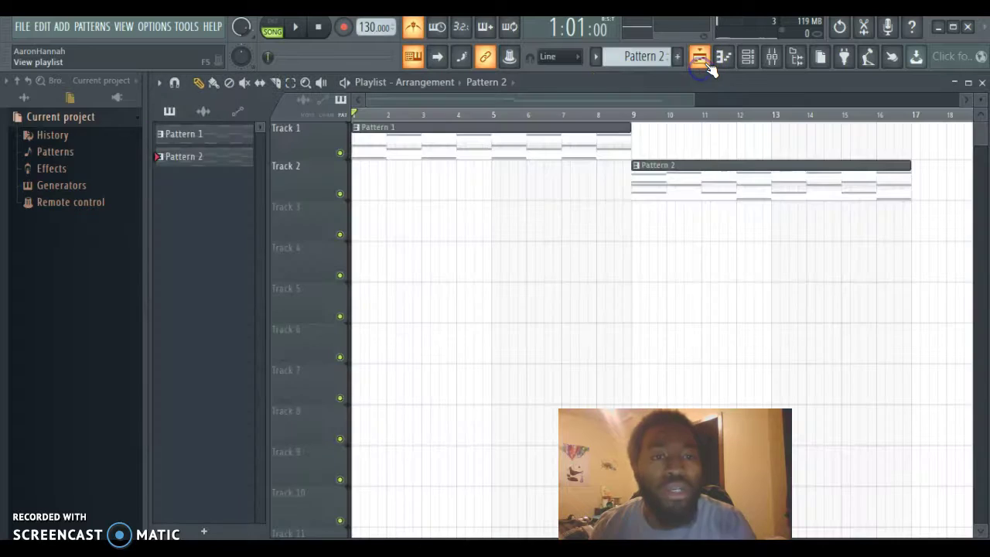
pyautogui.click(722, 55)
pyautogui.click(722, 55)
pyautogui.click(749, 58)
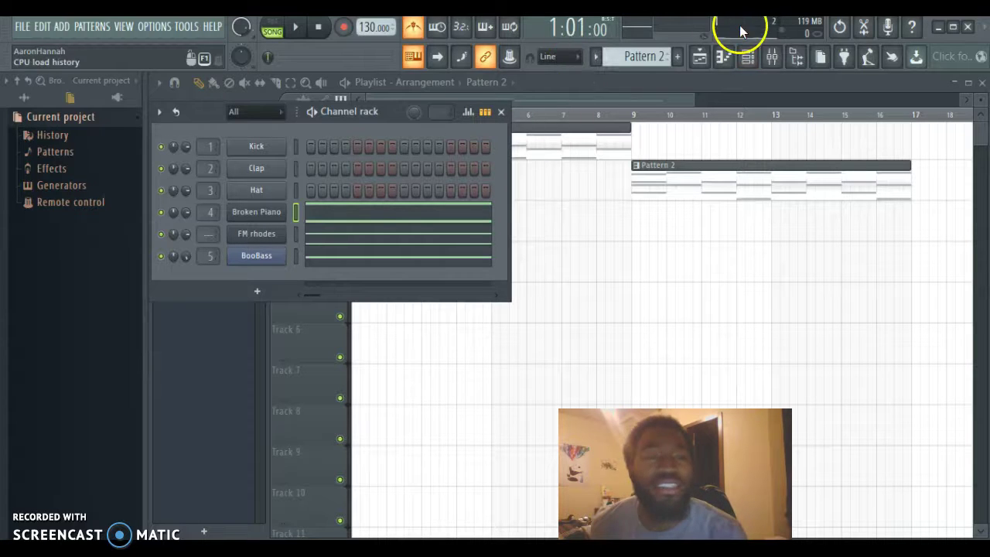
pyautogui.click(775, 56)
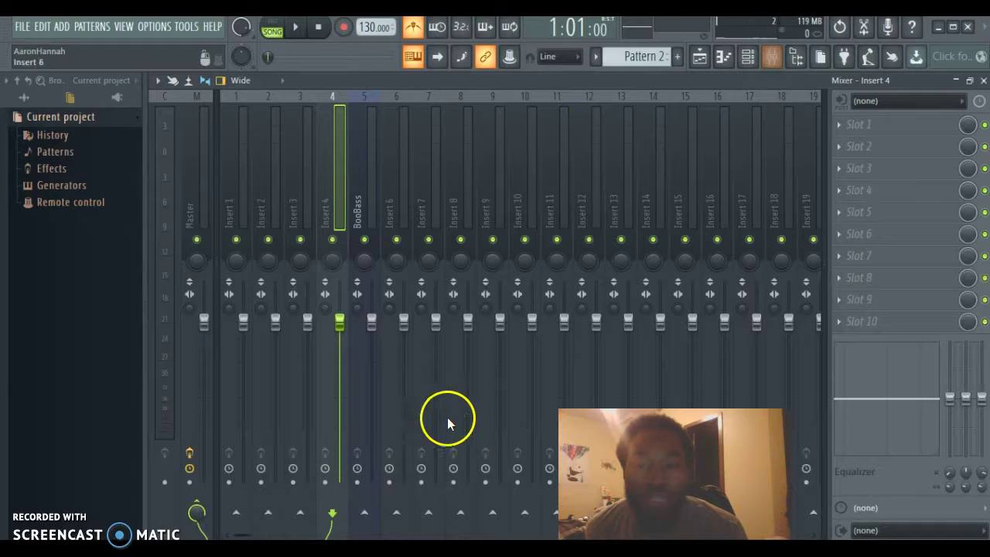
pyautogui.click(368, 321)
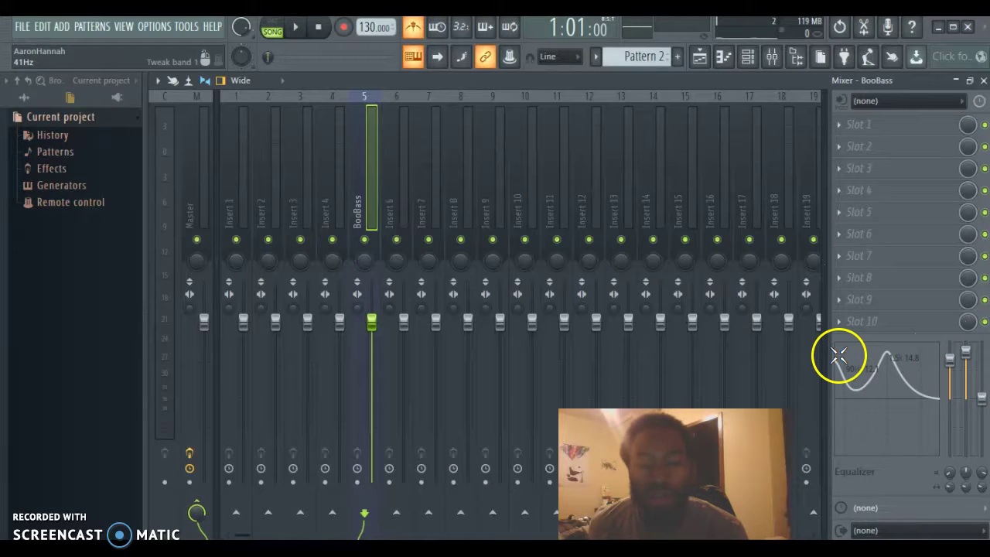
pyautogui.click(701, 60)
pyautogui.click(721, 56)
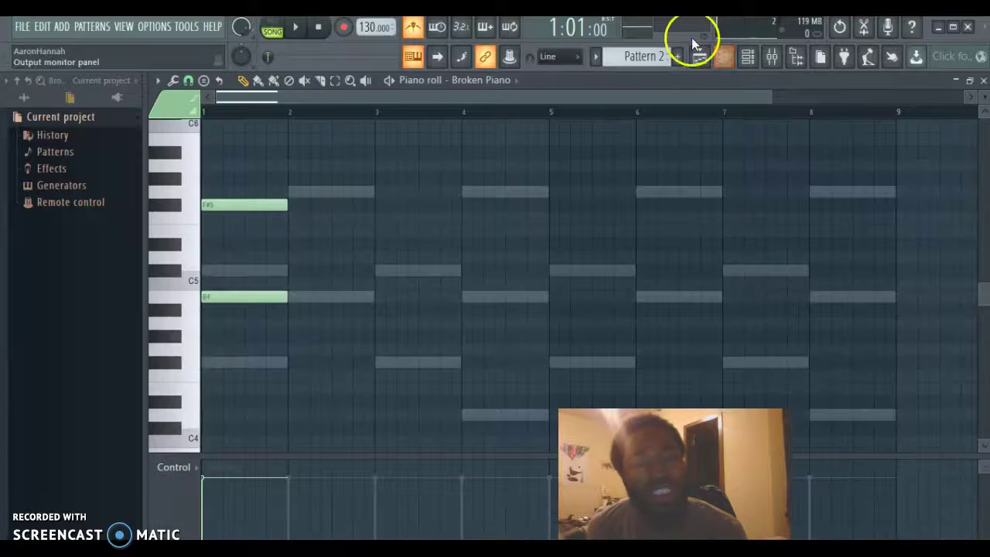
pyautogui.click(718, 59)
pyautogui.click(702, 60)
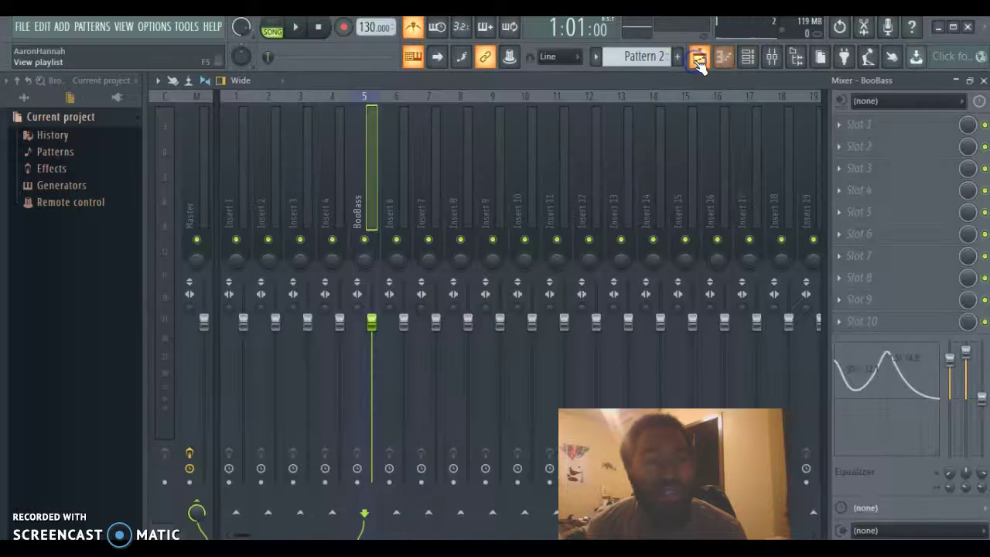
# Delete the Broken Piano channel from the channel rack.
pyautogui.click(744, 59)
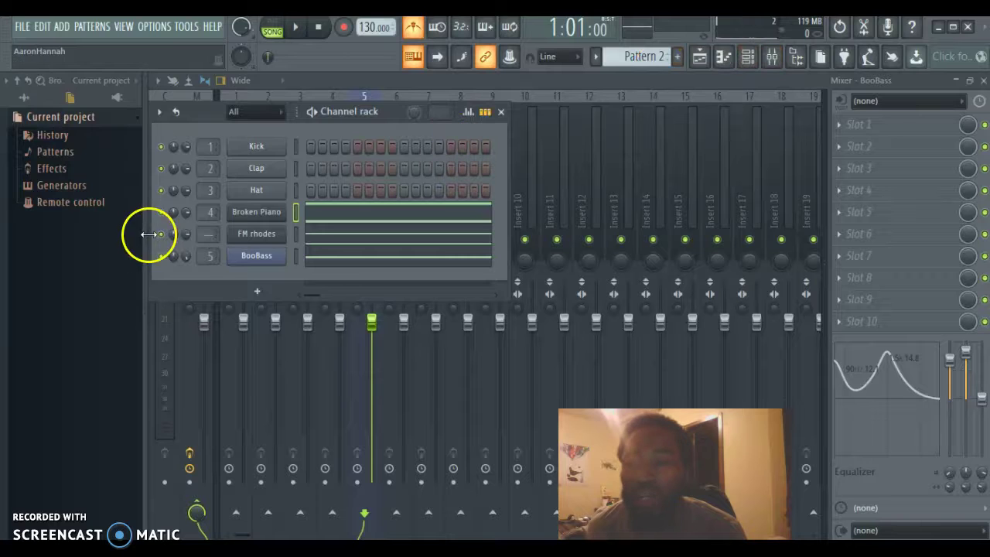
pyautogui.rightClick(272, 216)
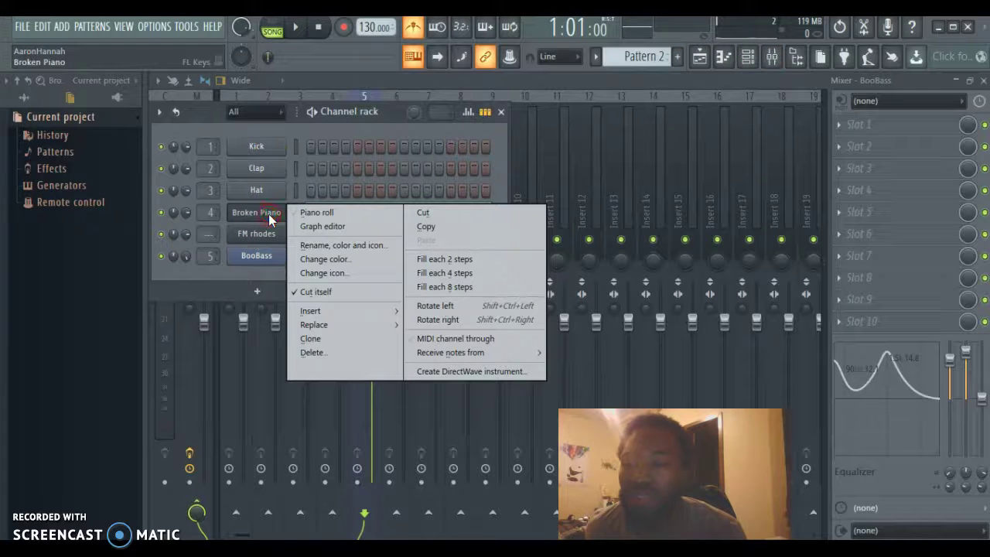
pyautogui.click(349, 354)
pyautogui.click(568, 323)
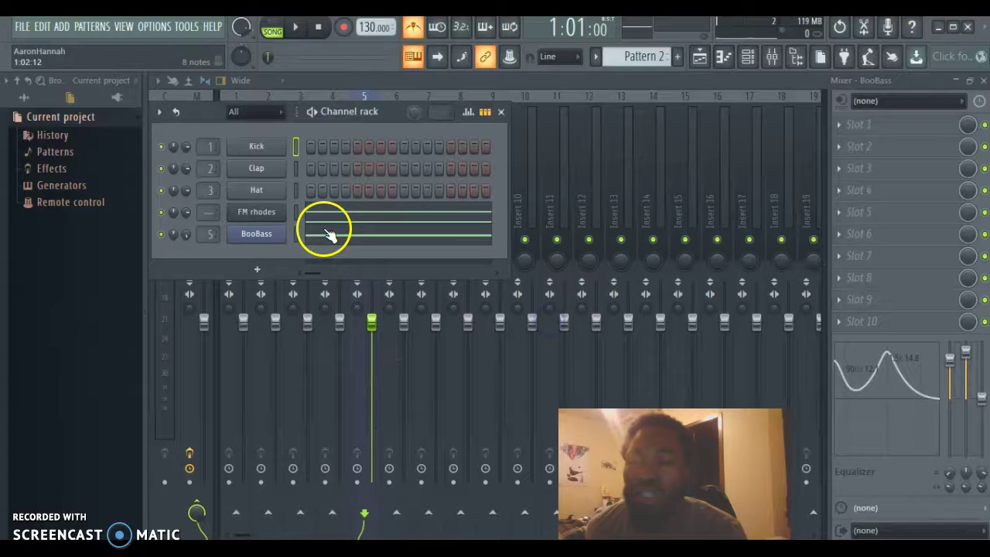
# Route the FM rhodes channel to mixer track 4 and return to the playlist.
pyautogui.click(294, 218)
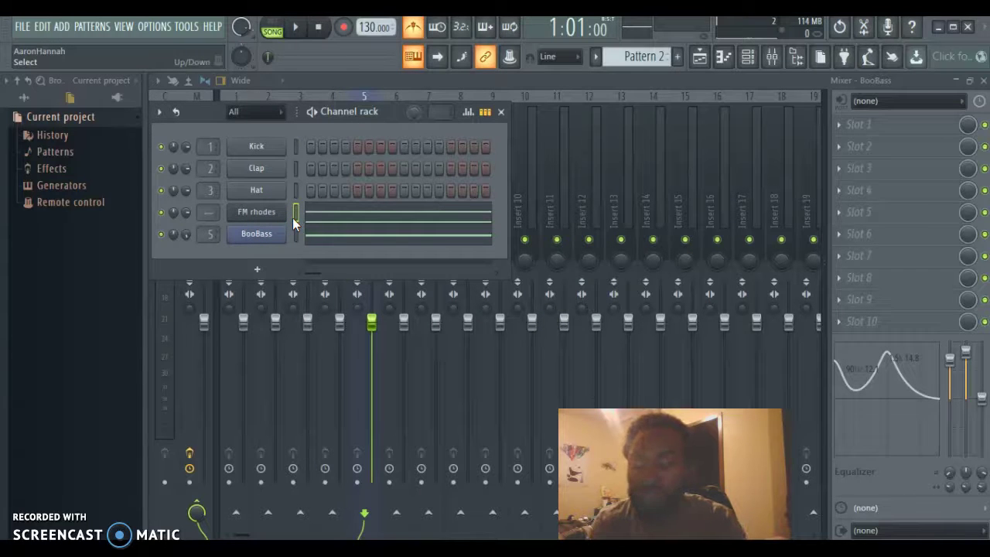
pyautogui.hotkey('ctrl', 'l')
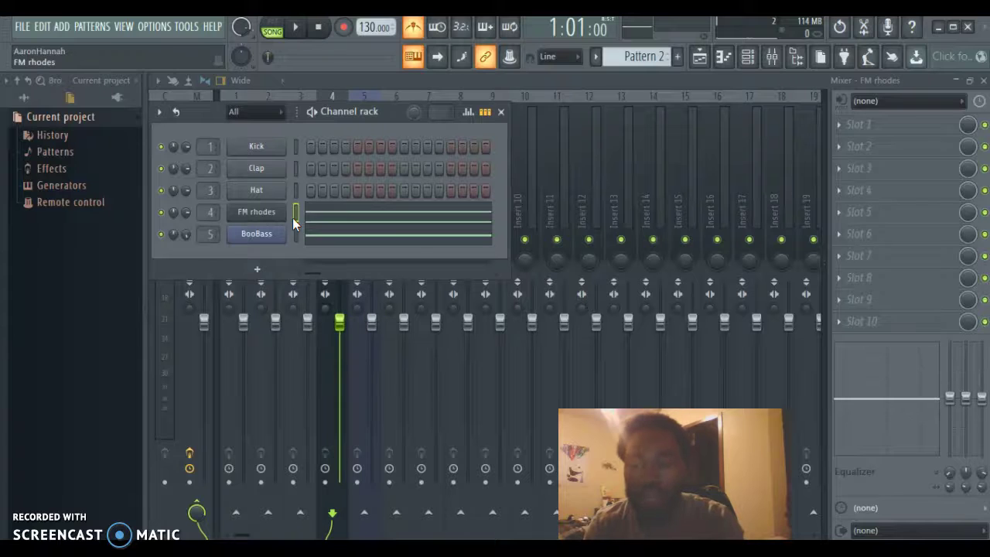
pyautogui.click(424, 76)
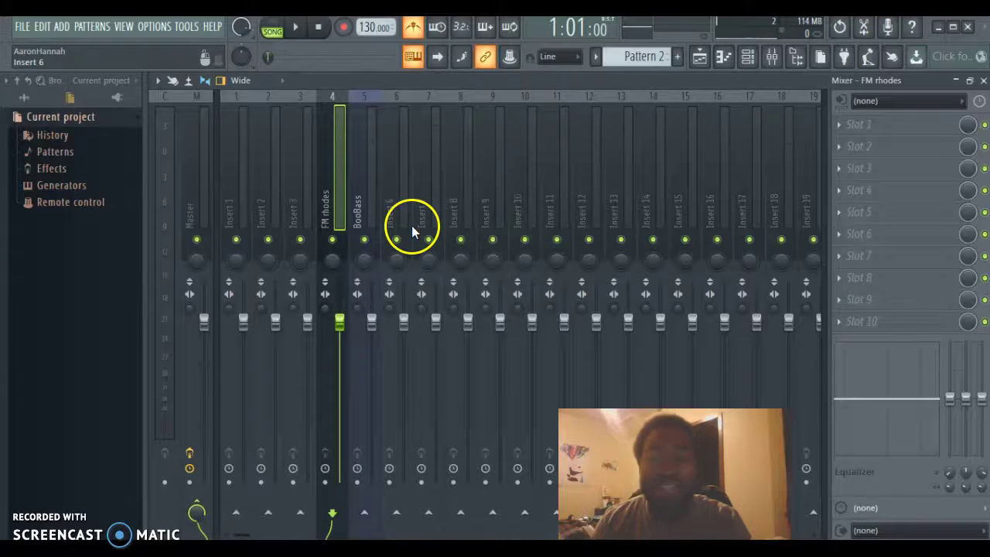
pyautogui.click(701, 60)
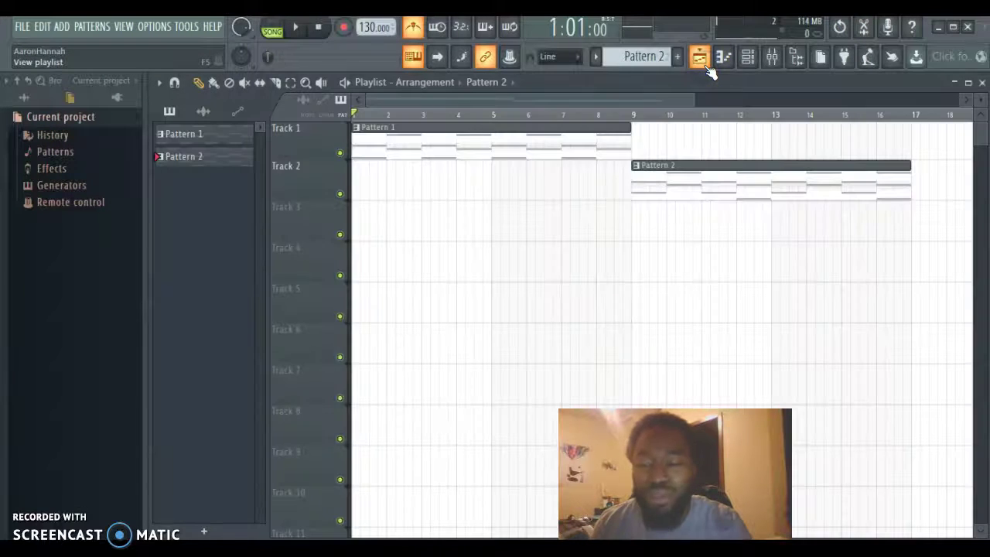